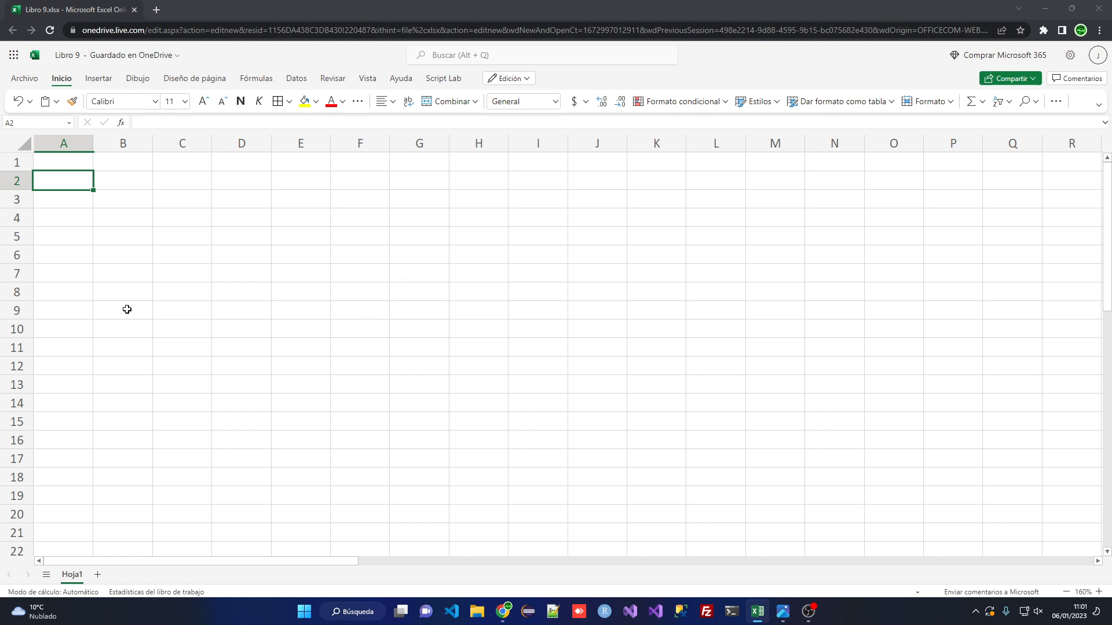
- Enter the row labels X in cell A9 and Y in cell A10
left_click(74, 312)
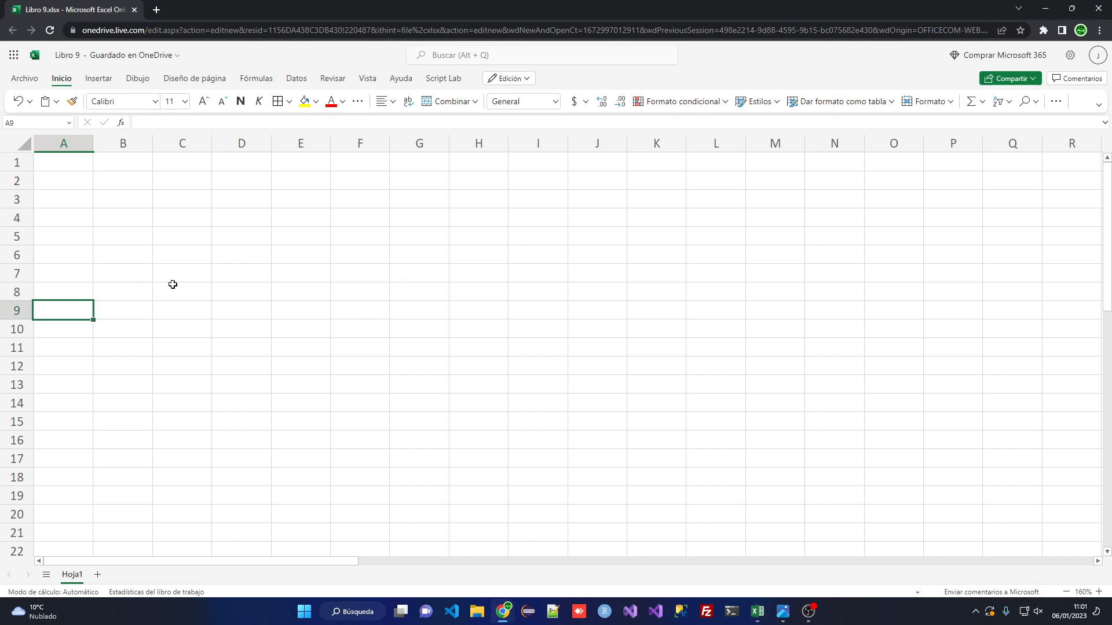
type("X")
key("Return")
type("Y")
key("Return")
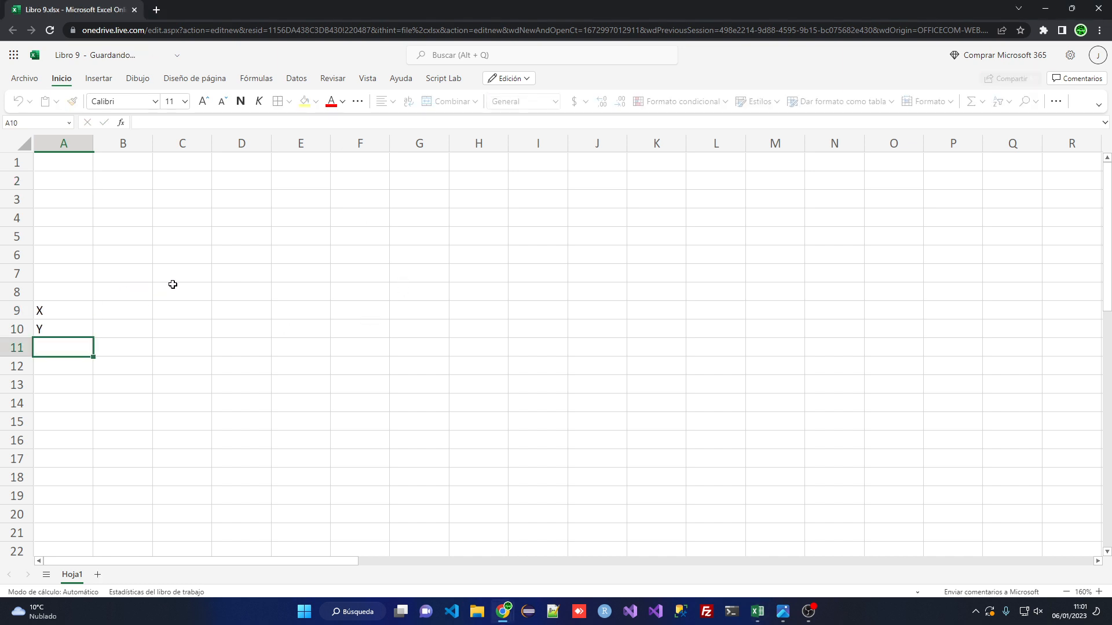
- Enter the formula ="X"&COLUMNA()-1&"Y"&COLUMNA()-1 in B8 and fill it across to G8
key("Up")
key("Up")
key("Up")
key("Right")
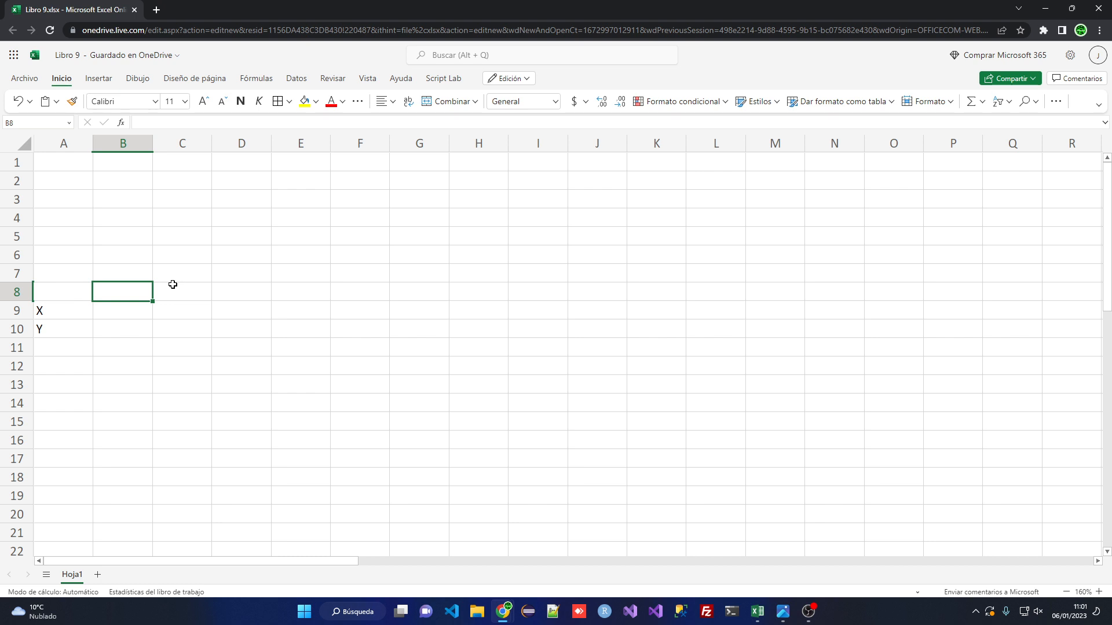
type("=")
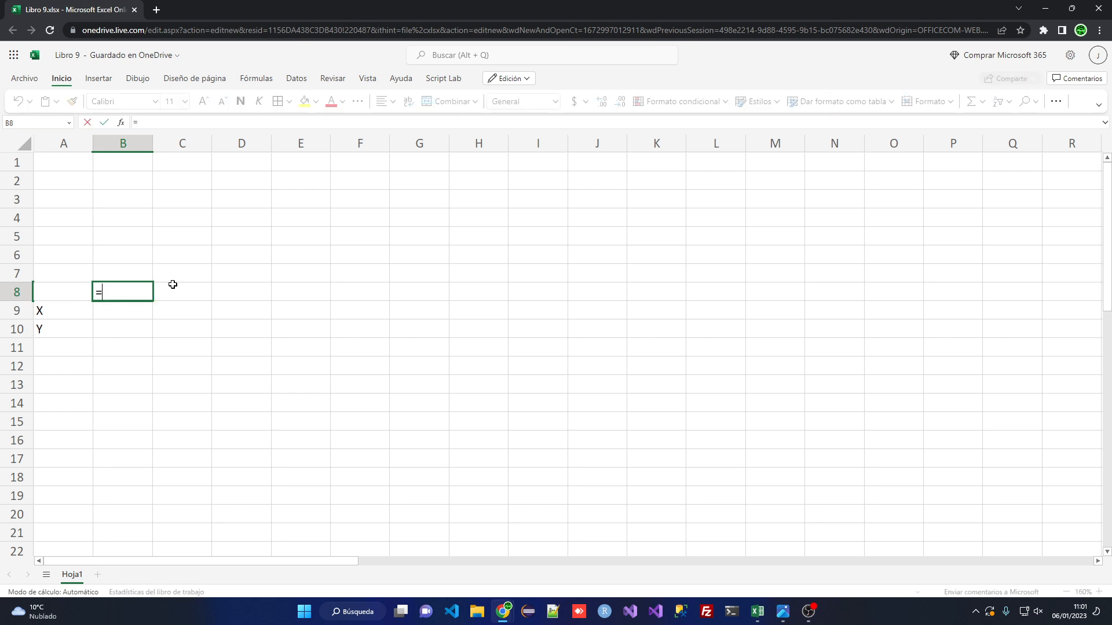
type("\"X\"&COL")
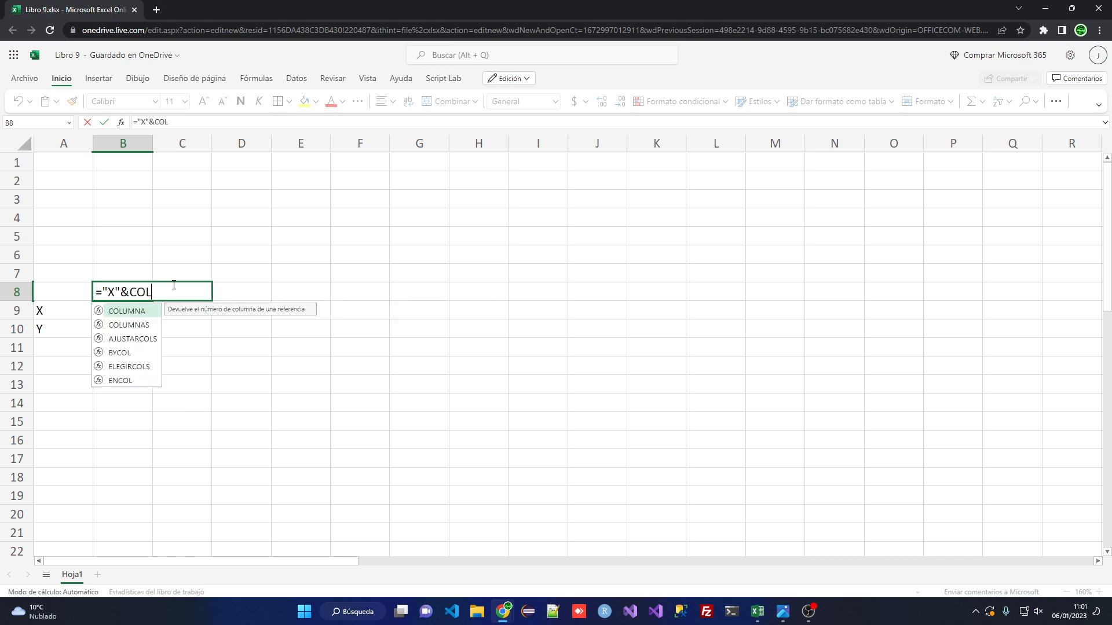
type("UMNA()")
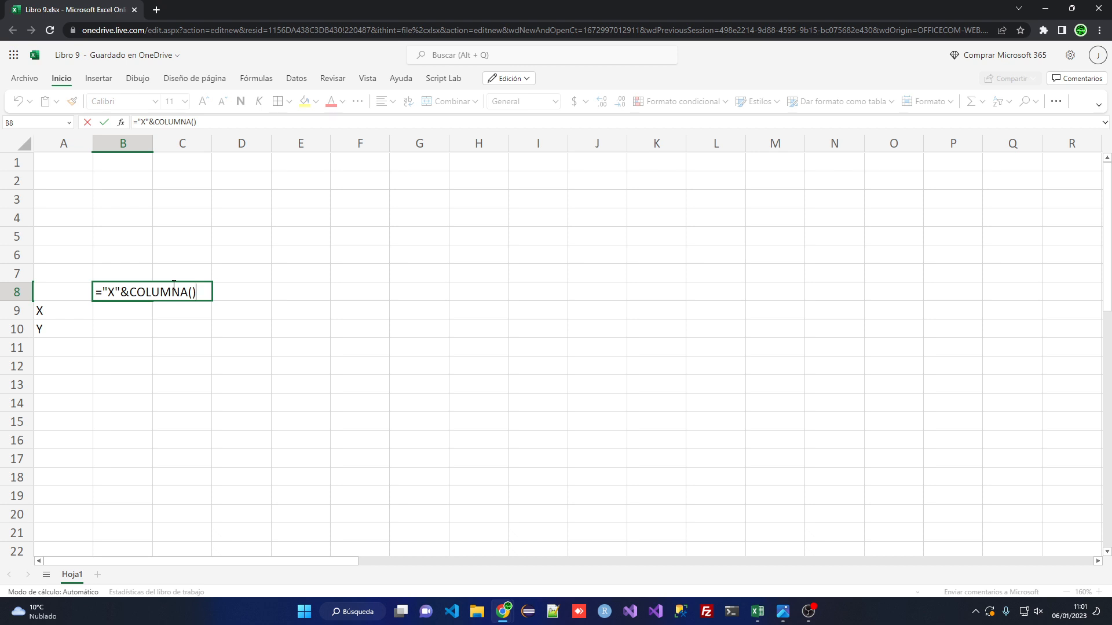
type("-1&\"")
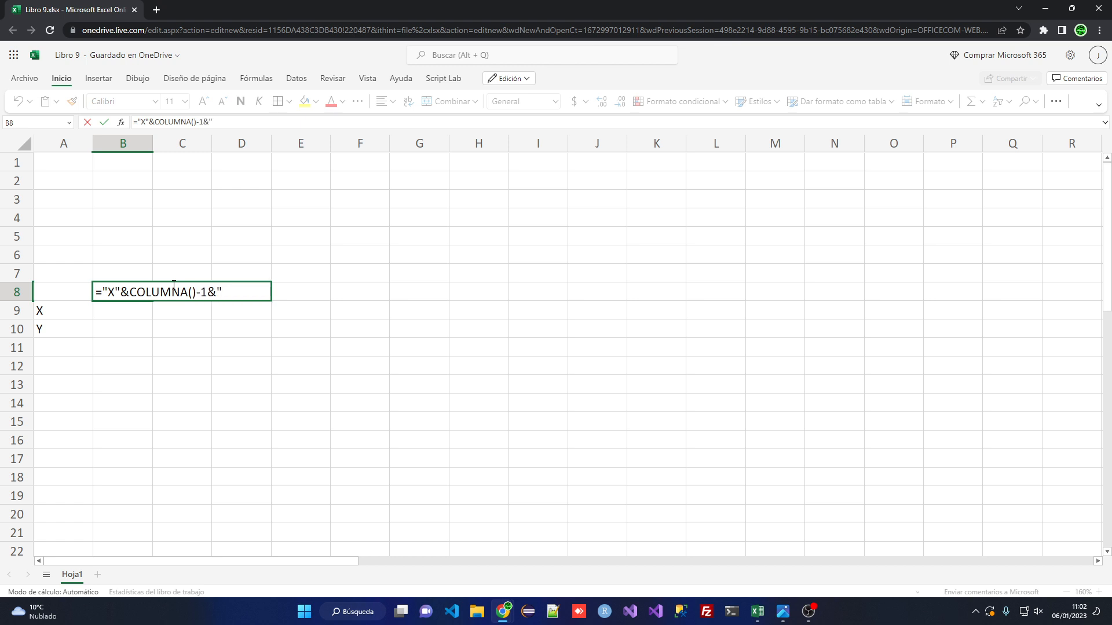
type("Y\"&COLUMNA(")
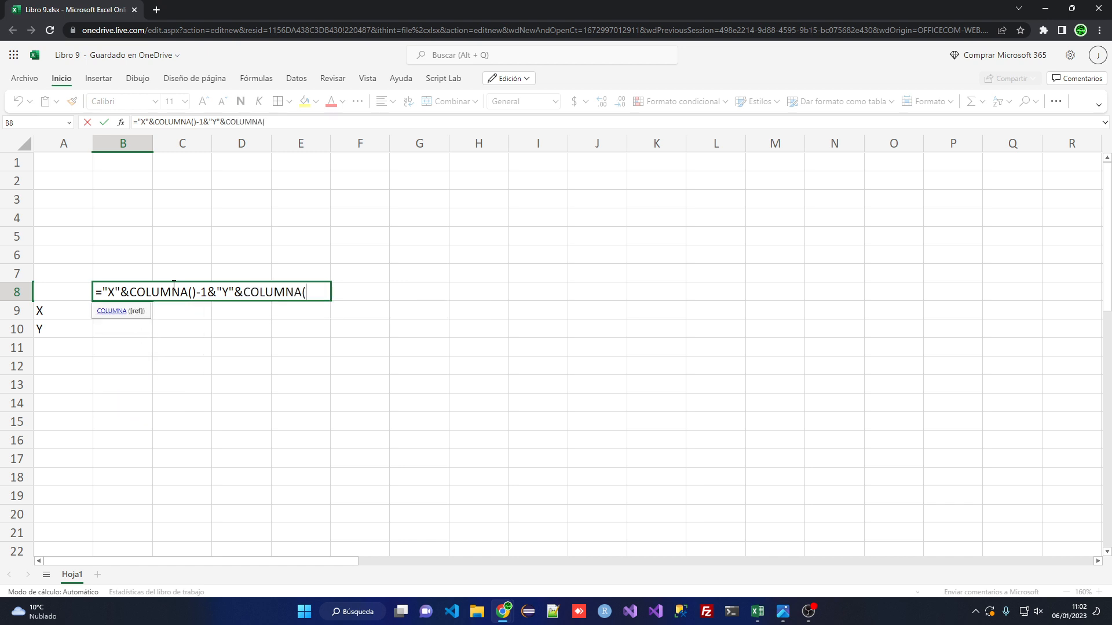
type(")-1")
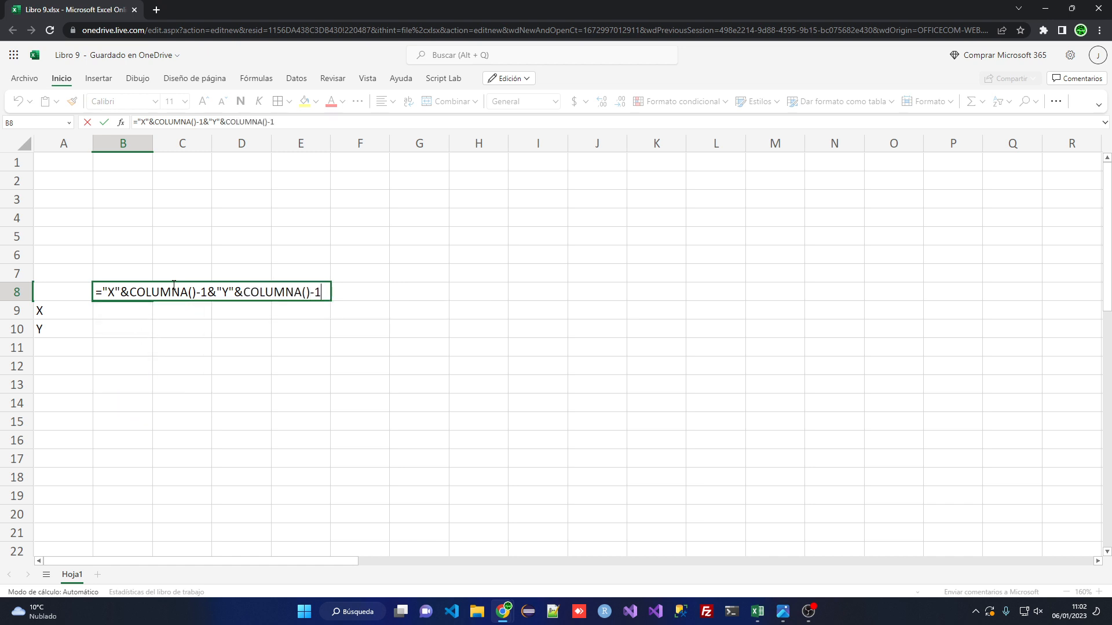
key("Return")
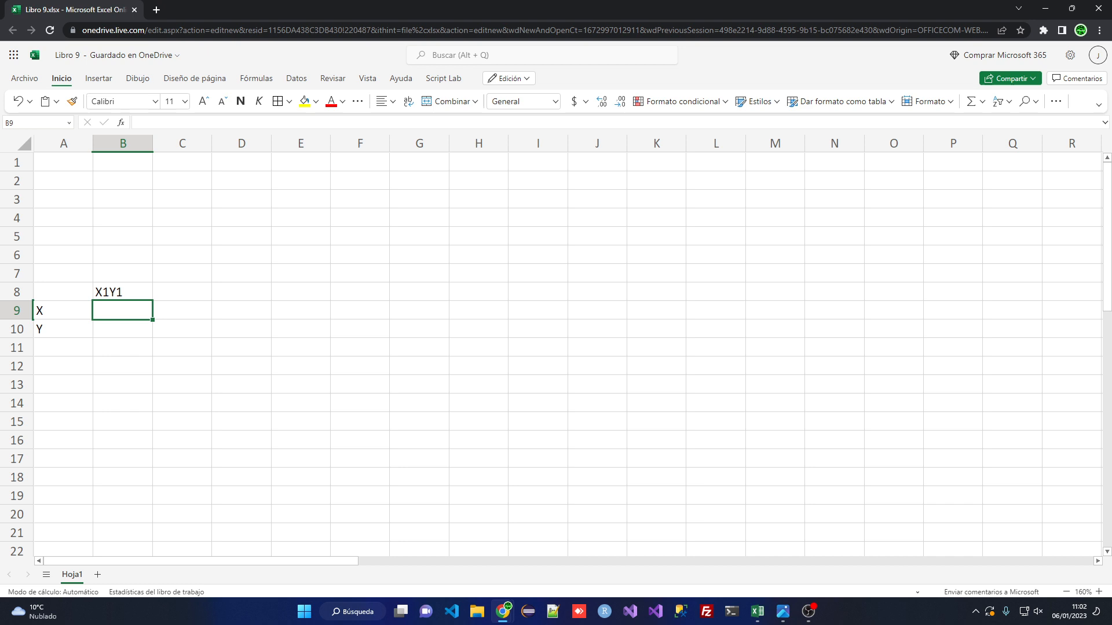
left_click(121, 293)
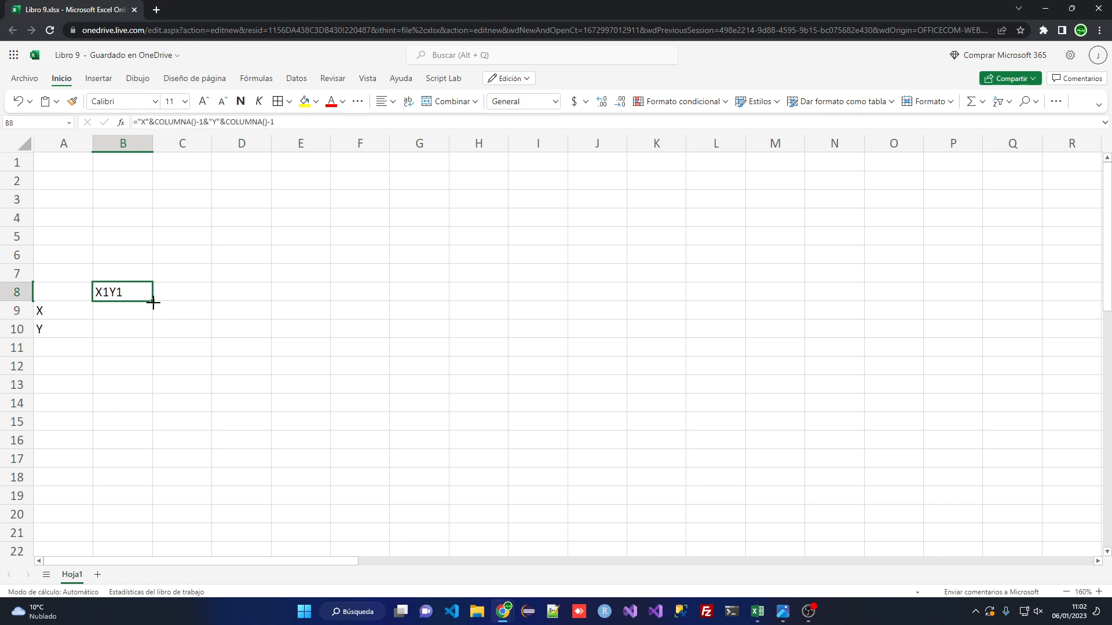
left_click_drag(154, 303, 428, 307)
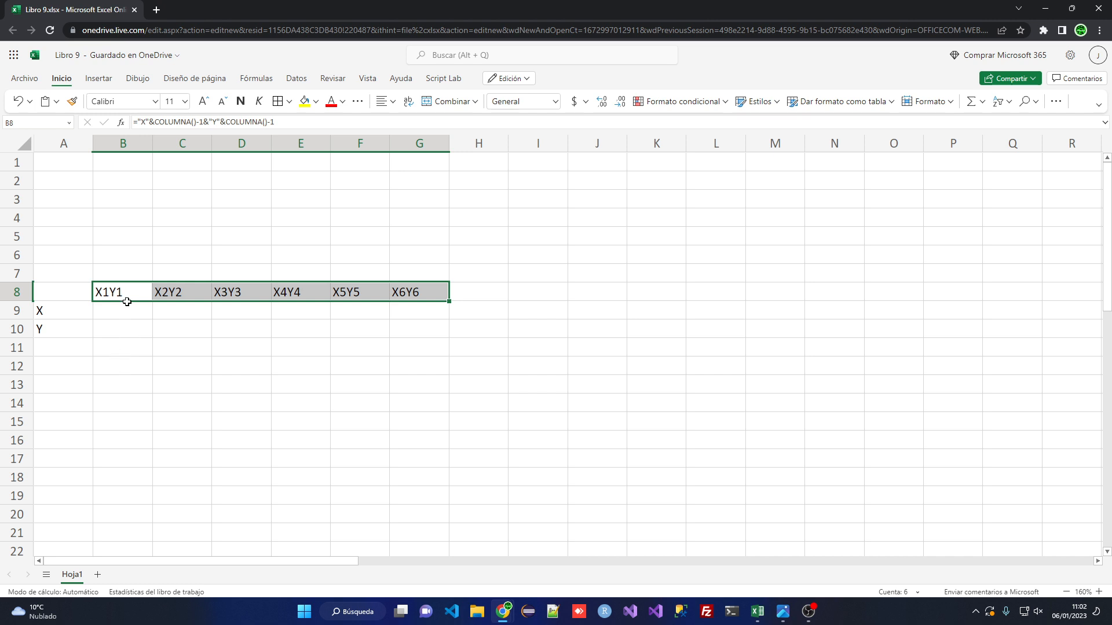
- Center horizontally and bold the headings in B8:G8 and the row labels in A9:A10
left_click(392, 101)
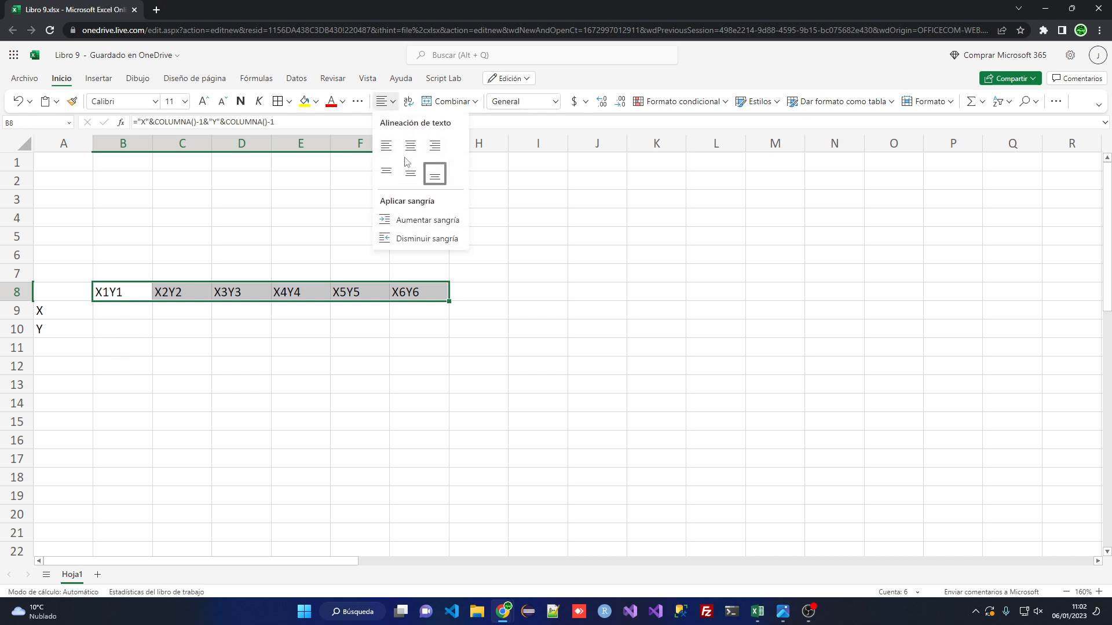
left_click(410, 147)
left_click_drag(42, 311, 48, 329)
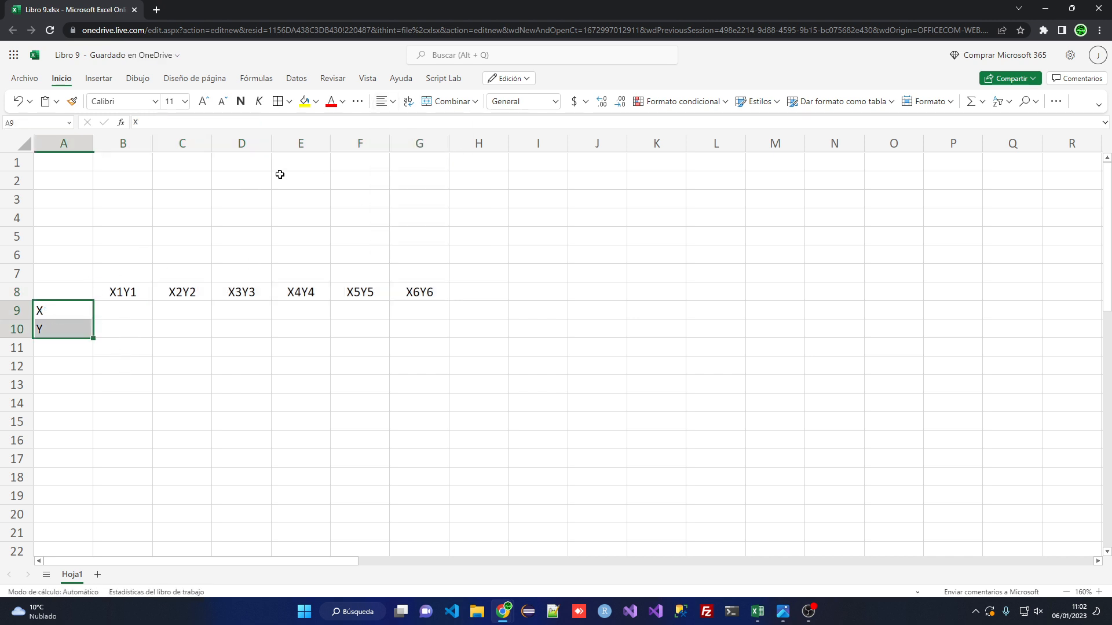
left_click(386, 108)
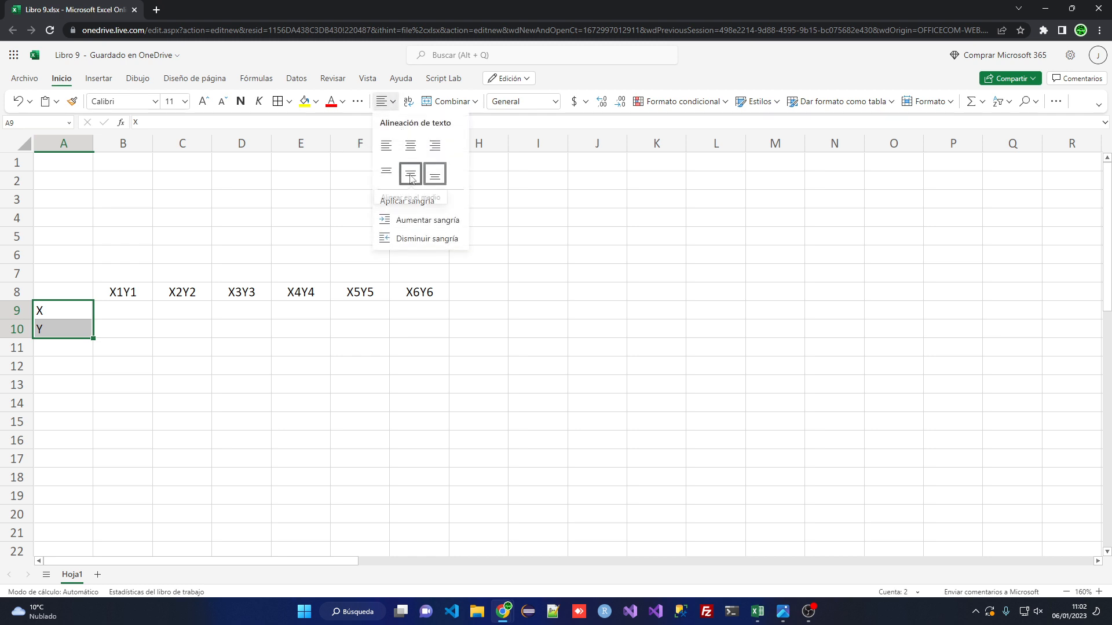
left_click(410, 145)
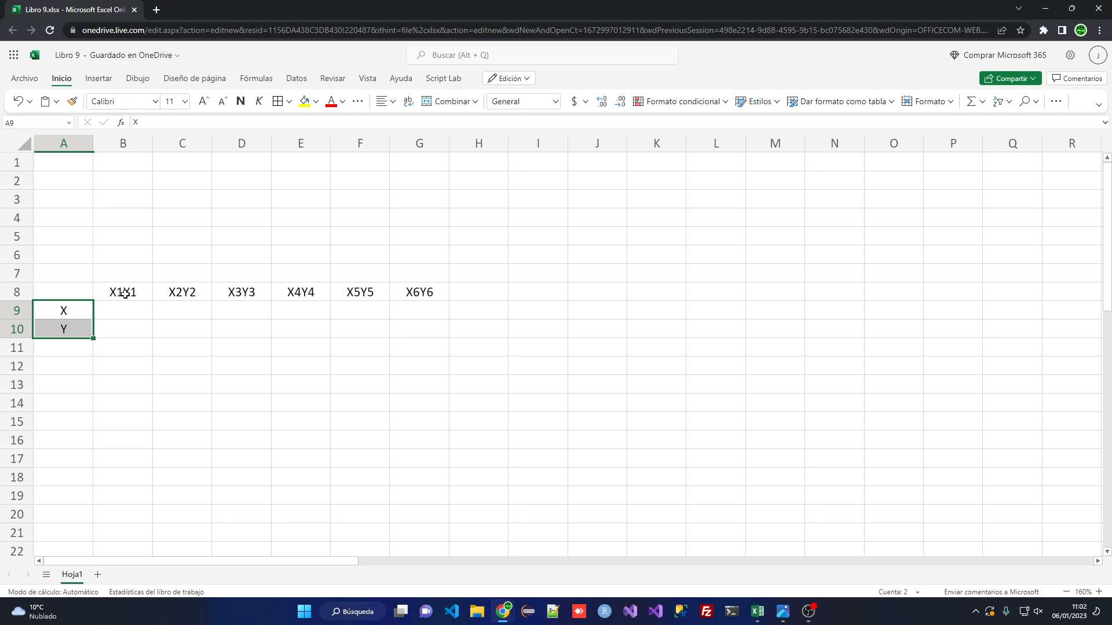
left_click_drag(125, 293, 389, 293)
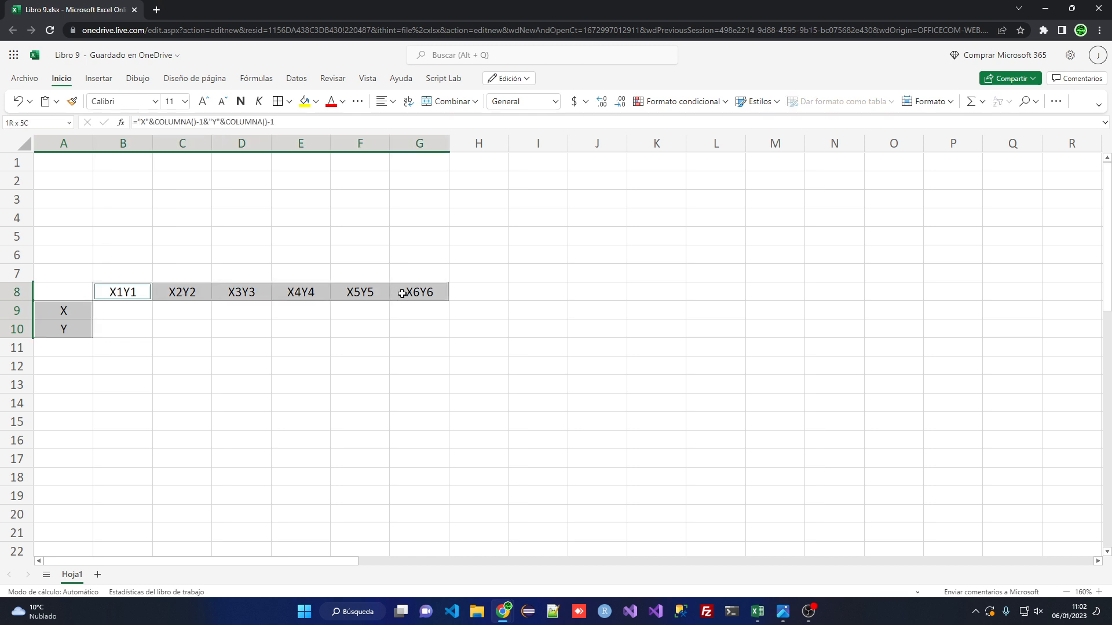
left_click(241, 102)
left_click(166, 315)
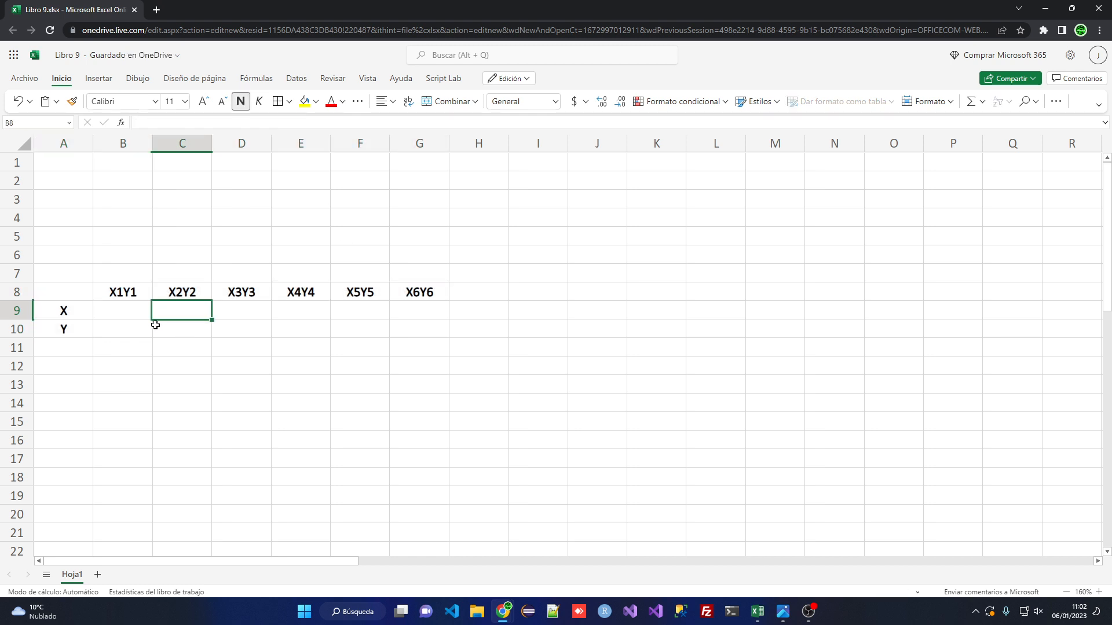
- Enter the first point's coordinates, with 1 in B9 and 1 in B10
left_click(124, 312)
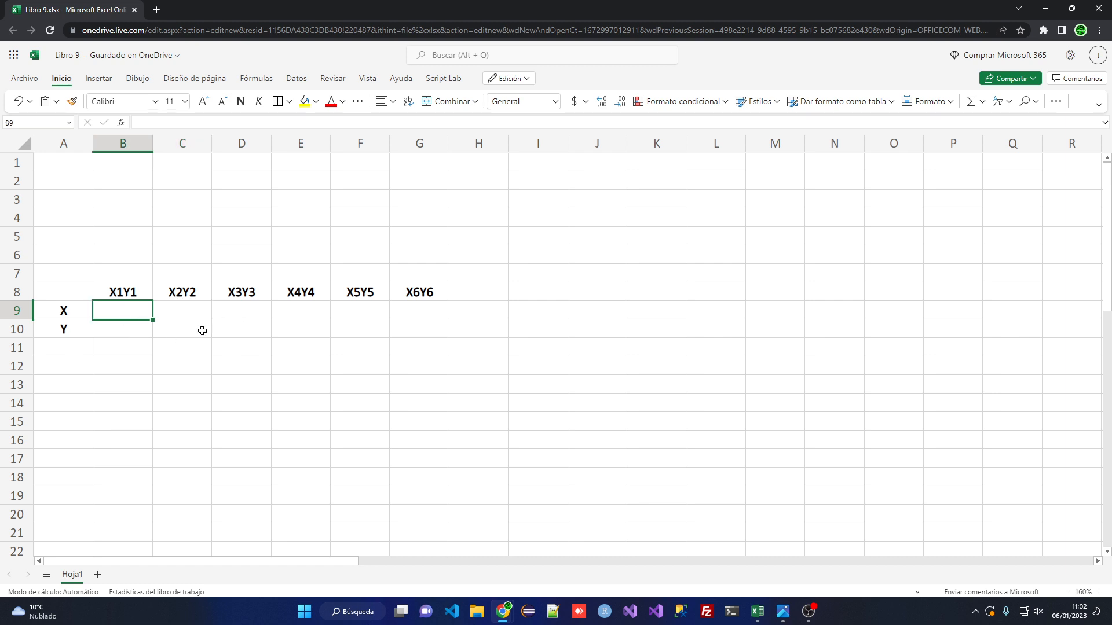
type("1")
key("Return")
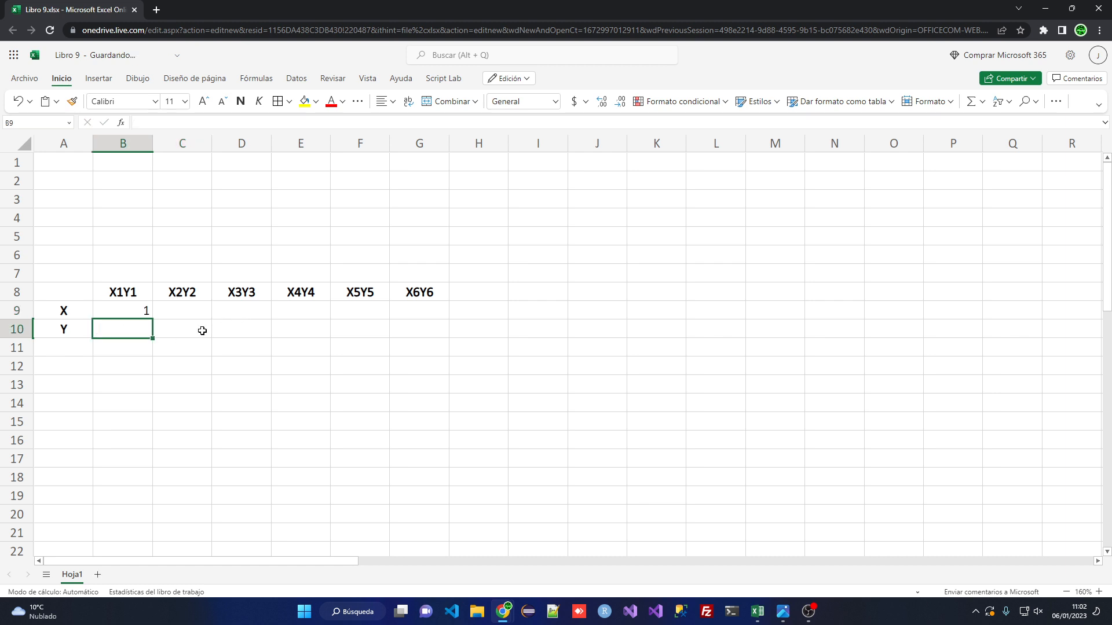
type("1")
key("Up")
- Center the contents of the coordinate range B9:G10 horizontally
key("shift+Right")
key("shift+Right")
key("shift+Right")
key("shift+Right")
key("shift+Right")
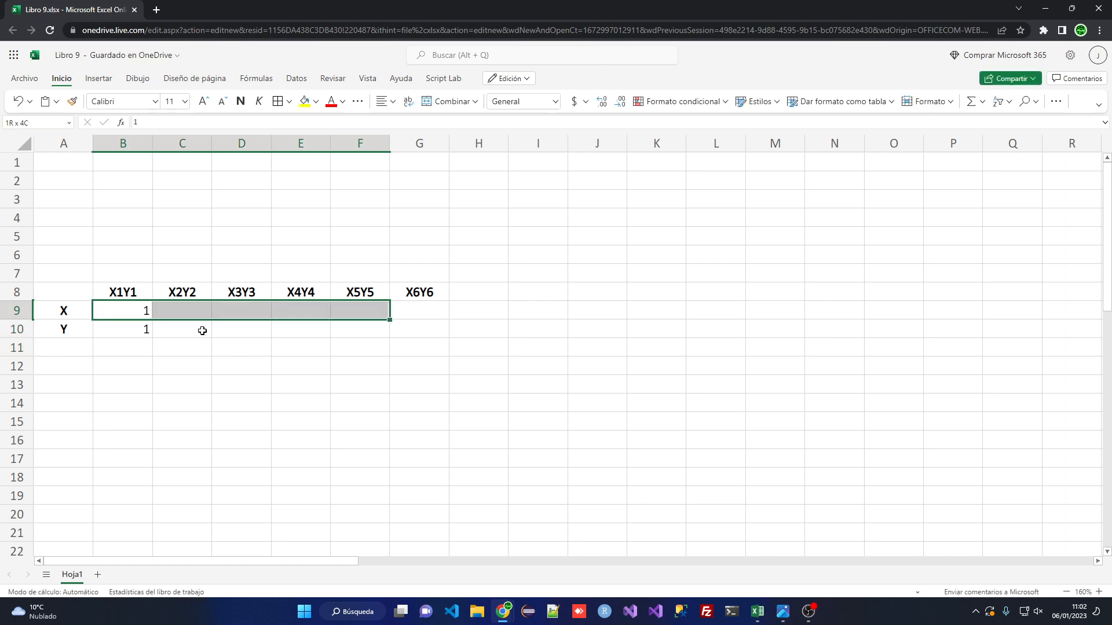
key("shift+Down")
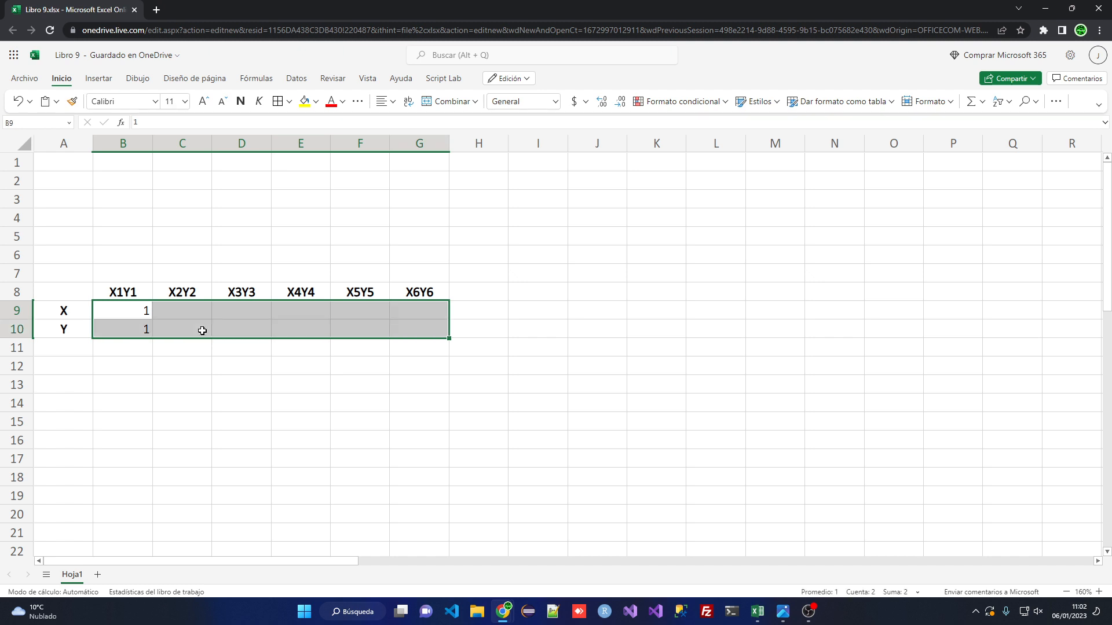
left_click(386, 102)
left_click(408, 147)
- Insert a scatter chart with straight lines from B9:G10 and place it beside the table, starting at column H
left_click(93, 78)
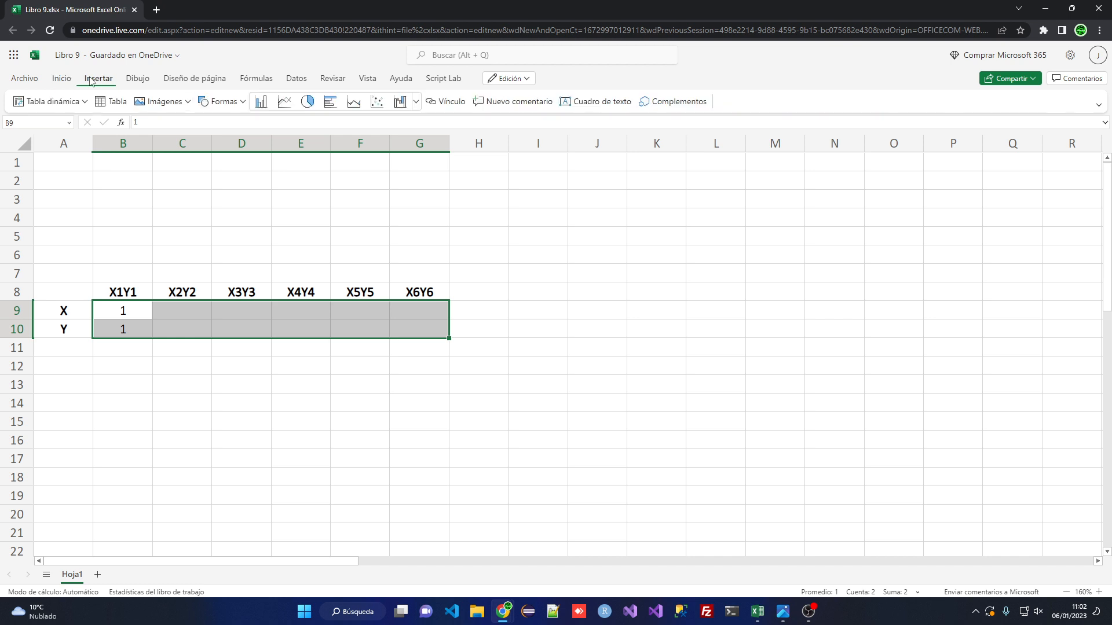
left_click(416, 102)
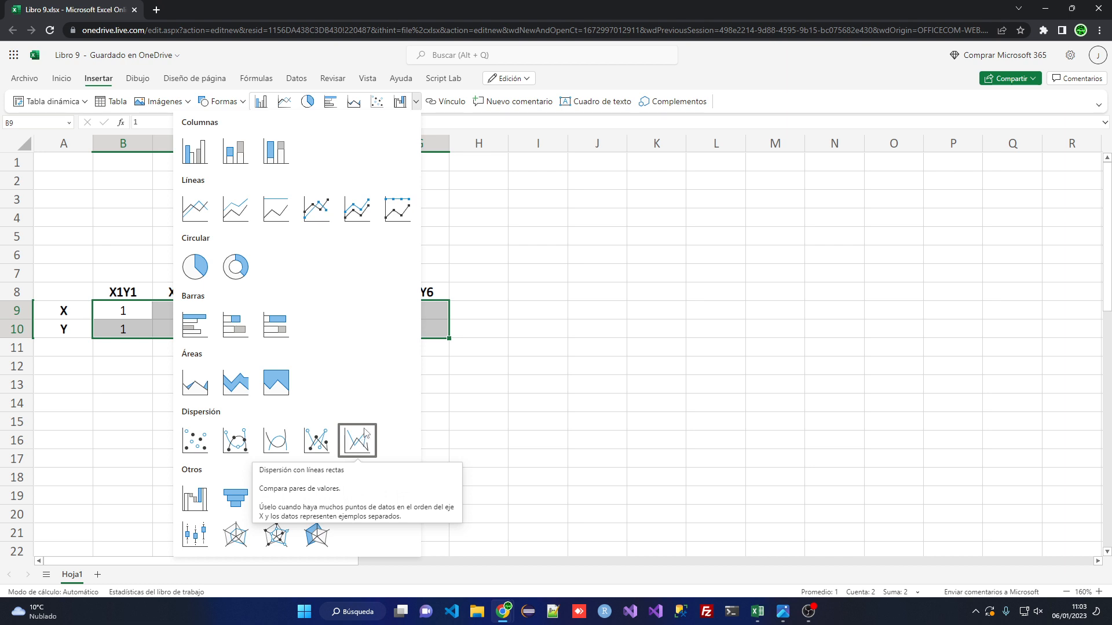
left_click(353, 441)
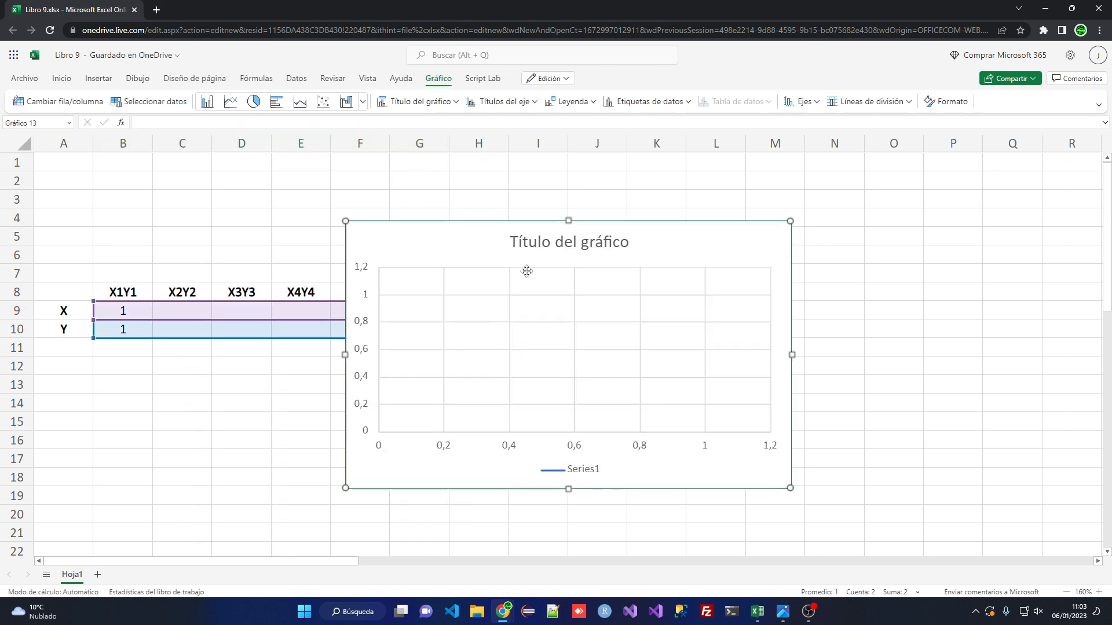
left_click_drag(454, 234, 579, 199)
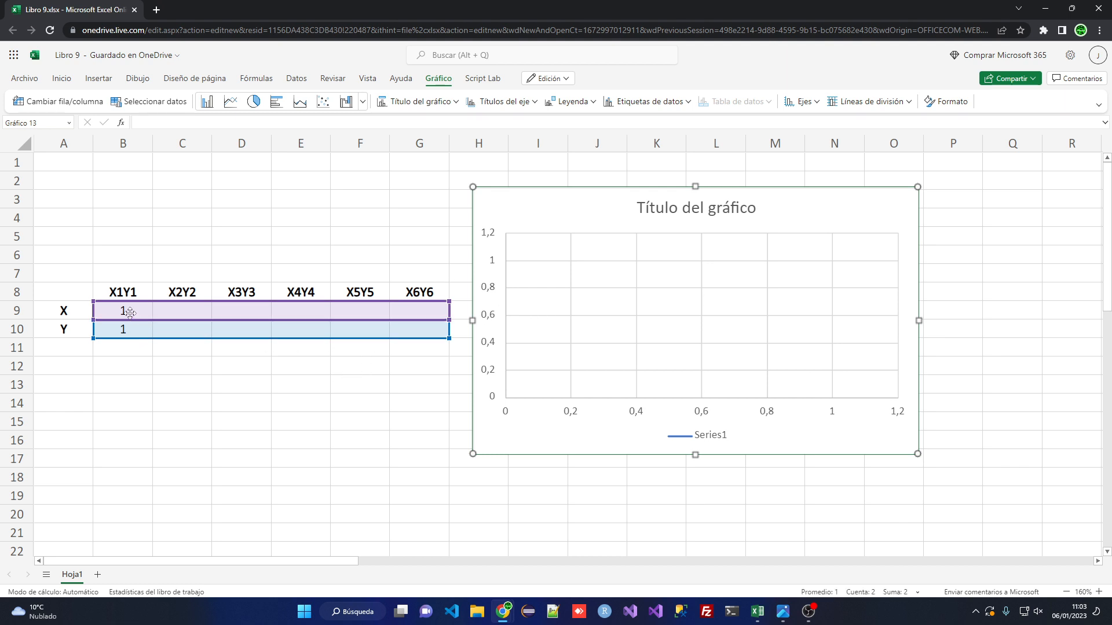
- Enter the second point's coordinates under X2Y2, with 1 in C9 and 3 in C10
left_click(168, 384)
left_click(125, 311)
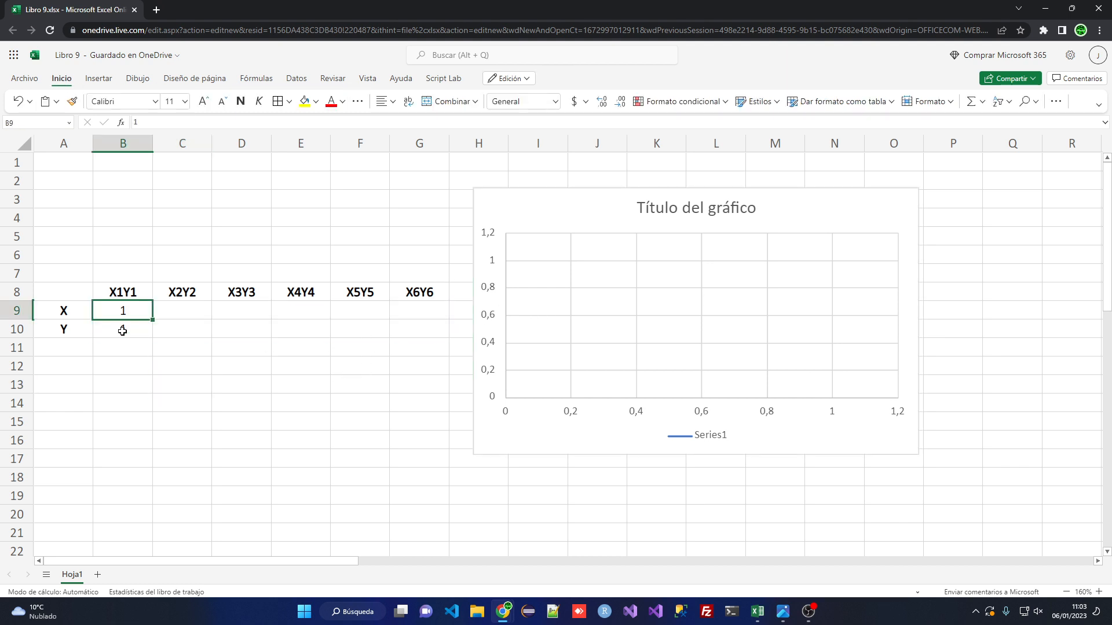
left_click(122, 329)
left_click(123, 311)
left_click(180, 312)
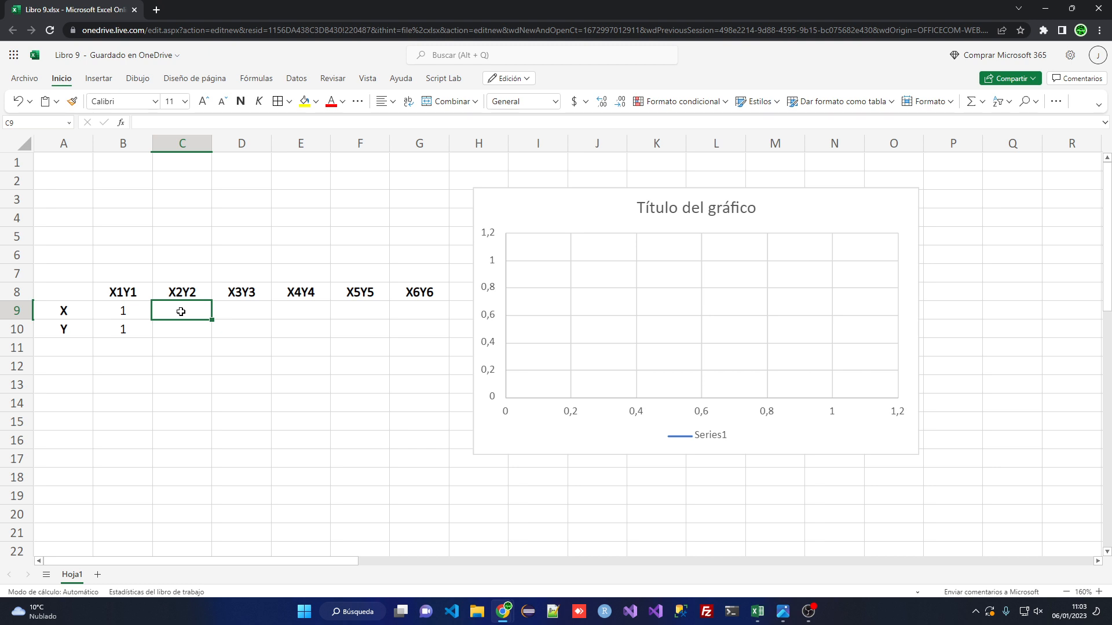
type("1")
key("Return")
type("3")
key("Return")
key("Up")
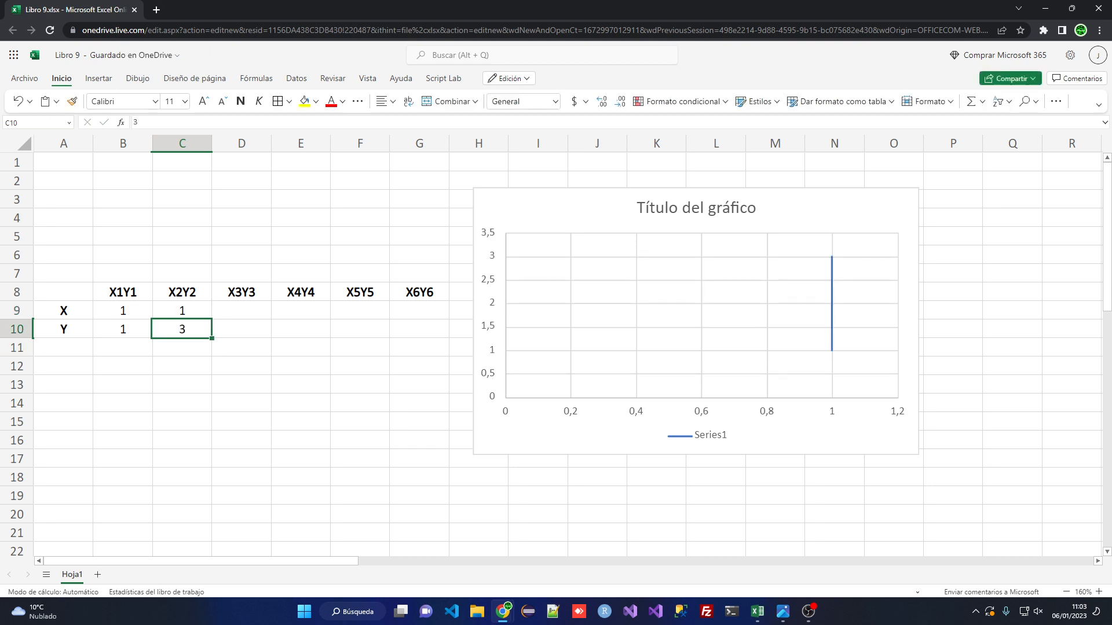
key("Up")
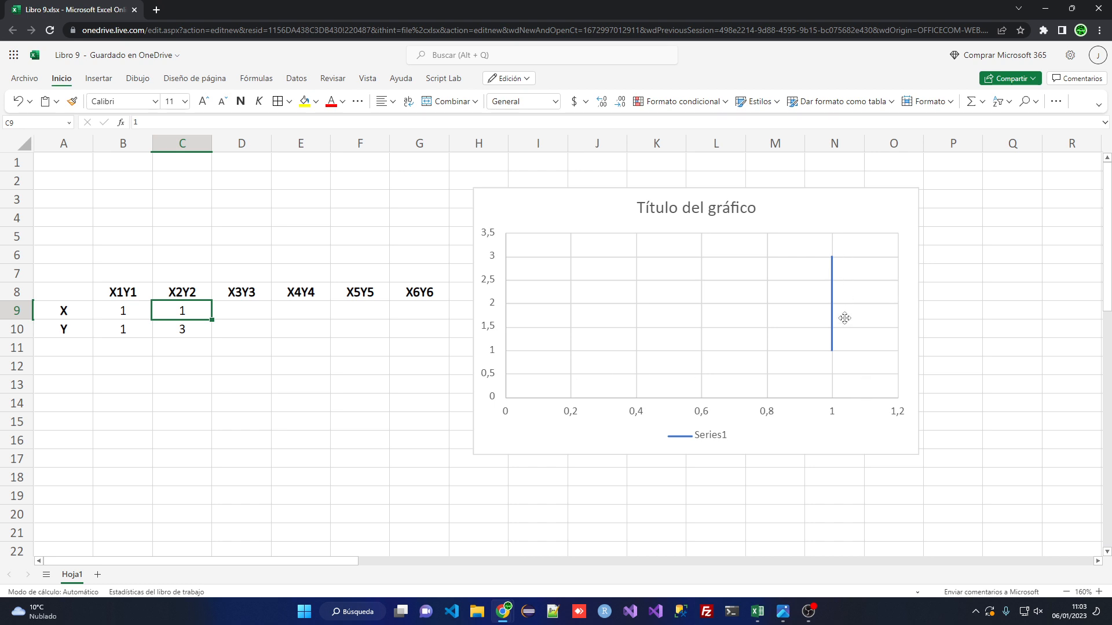
- Enlarge the chart so that it extends down to row 21 and across into column P
left_click(119, 313)
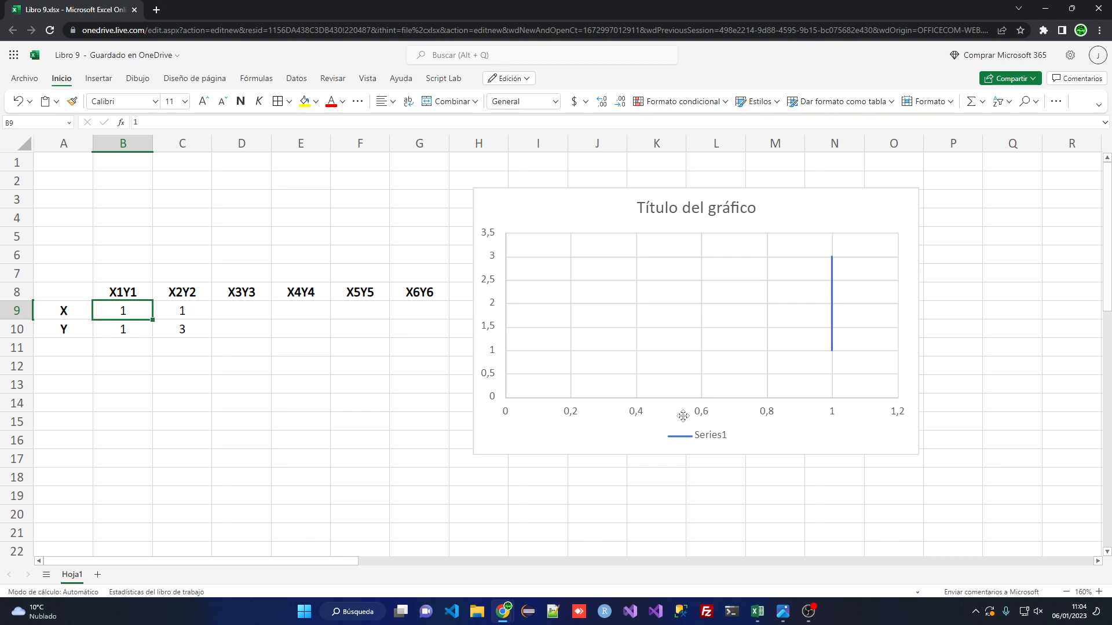
left_click(628, 446)
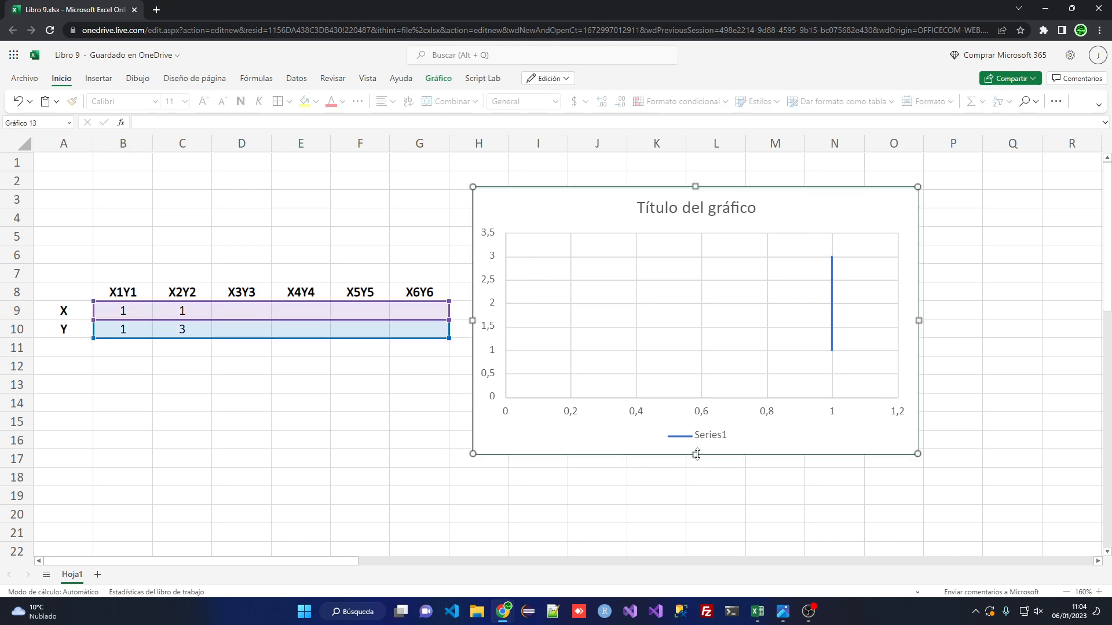
left_click_drag(694, 455, 695, 536)
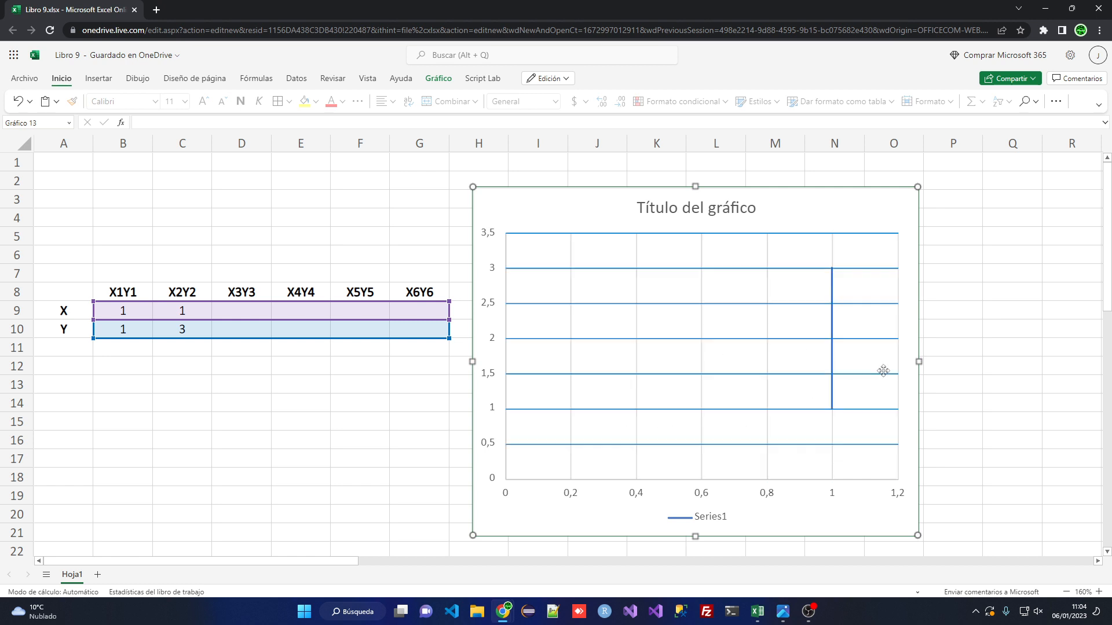
left_click_drag(919, 362, 671, 361)
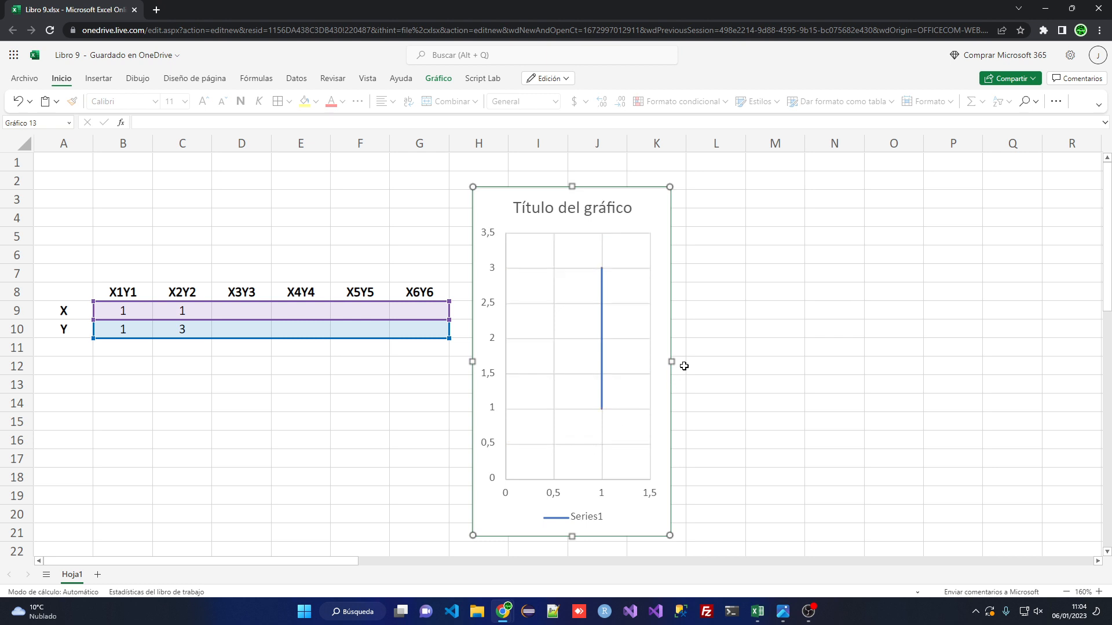
left_click_drag(672, 362, 952, 361)
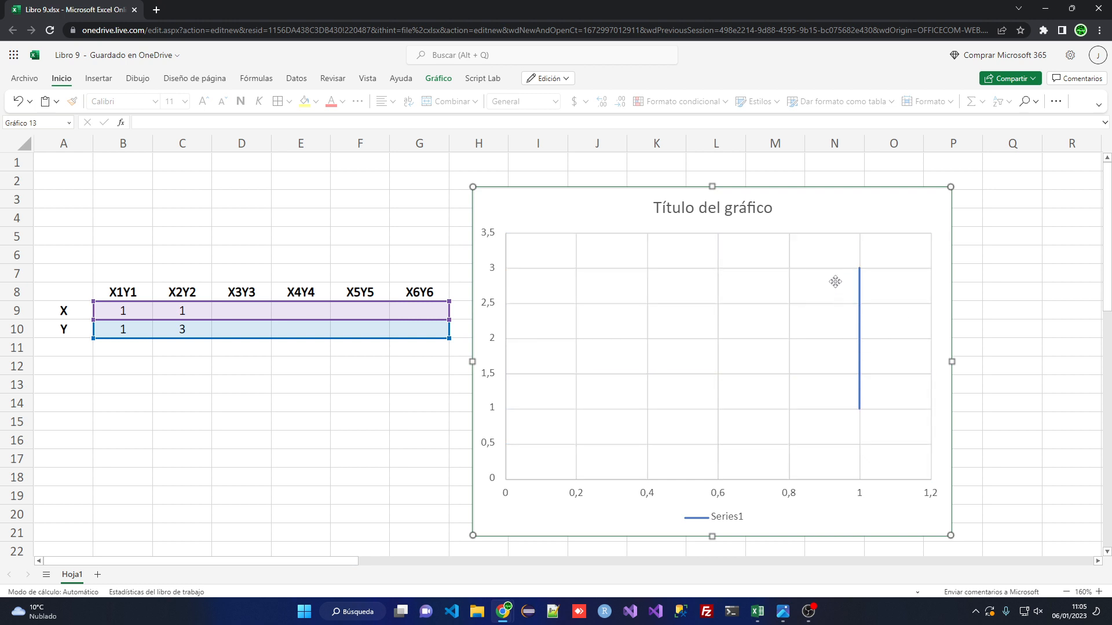
- Enter the third point's coordinates under X3Y3, with 1 in D9 and 3 in D10
left_click(254, 259)
left_click(244, 310)
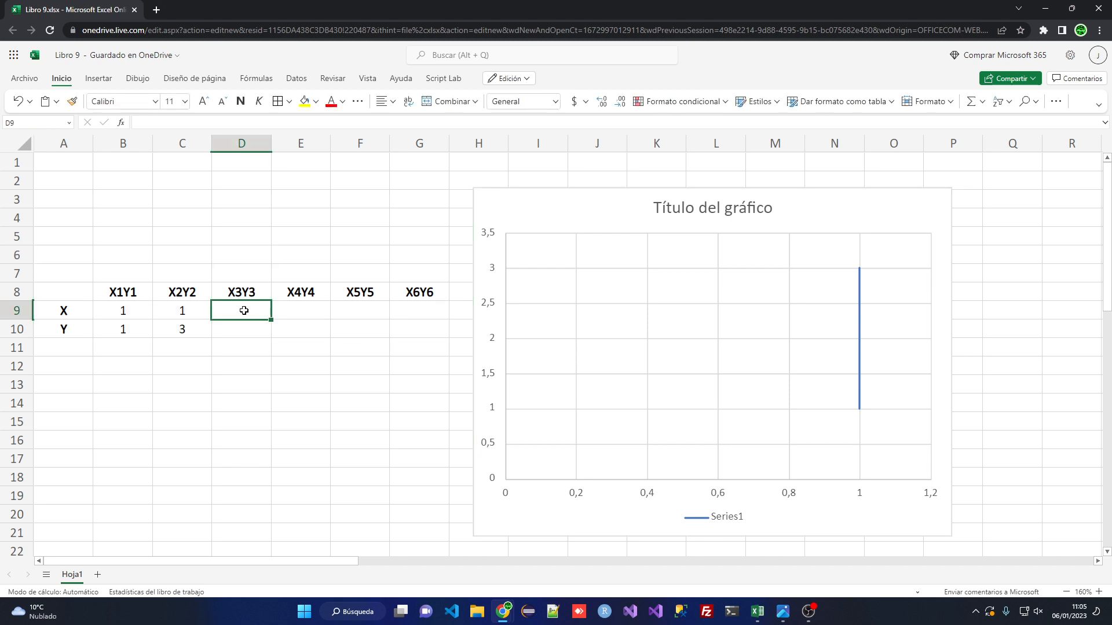
type("1")
key("Return")
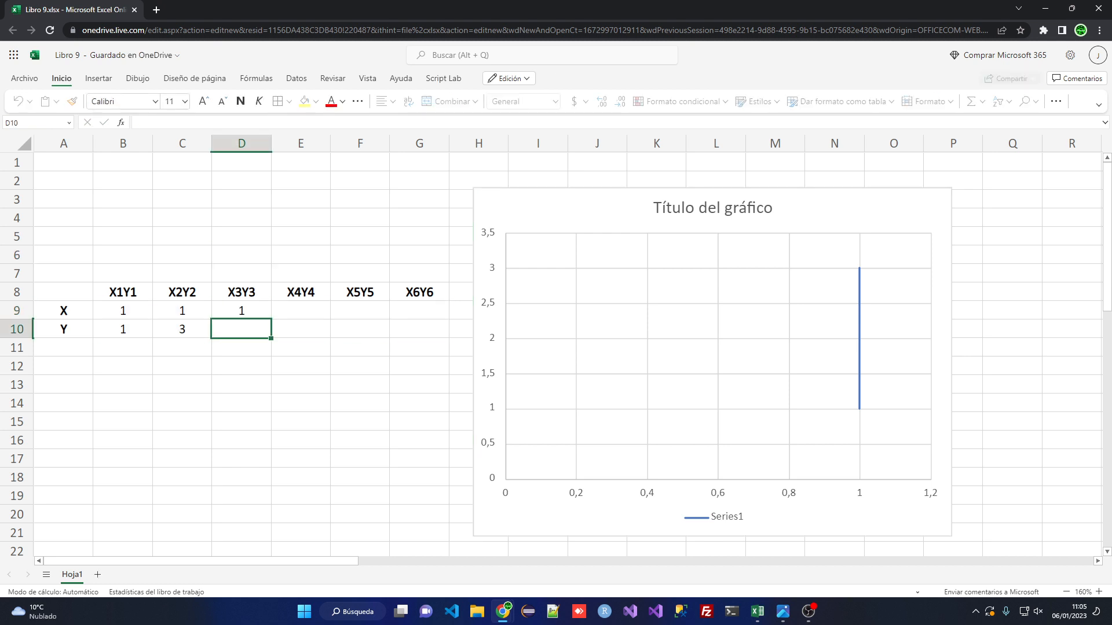
type("3")
key("Up")
- Enter the fourth point's coordinates under X4Y4, with 3 in E9 and 1 in E10
key("Right")
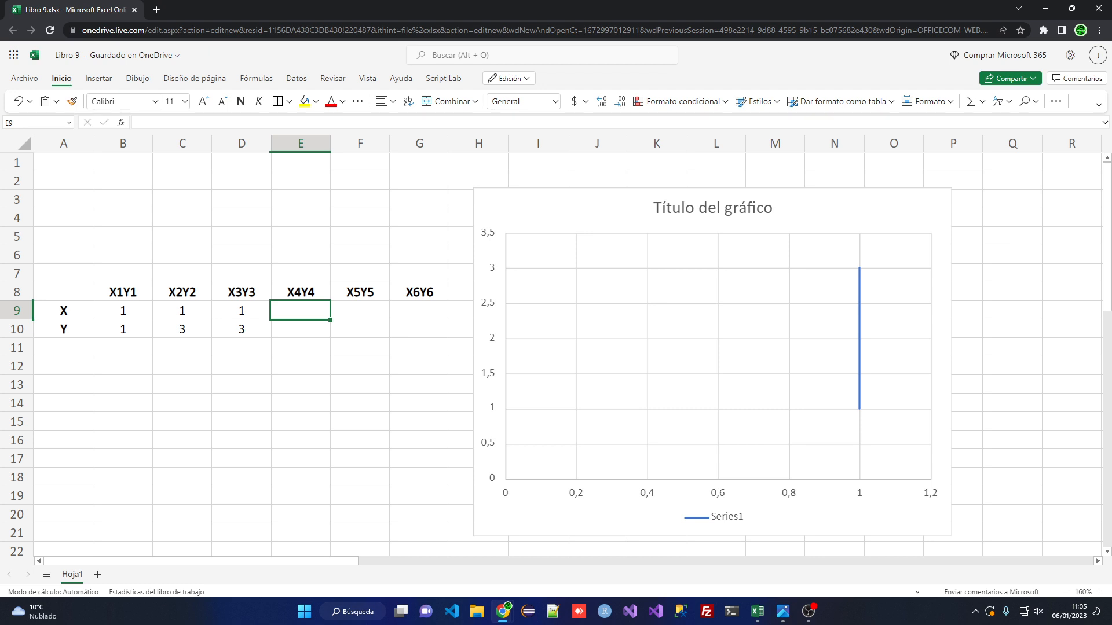
type("3")
key("Return")
type("1")
key("Return")
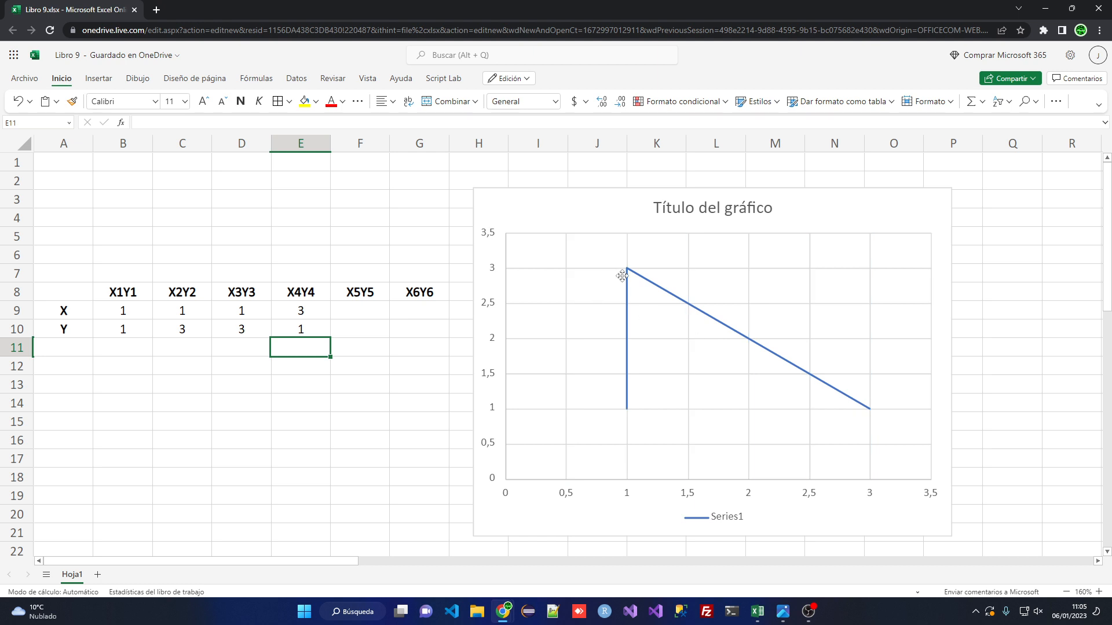
- Enter the fifth point's coordinates under X5Y5, with 3 in F9 and 1 in F10
left_click(344, 313)
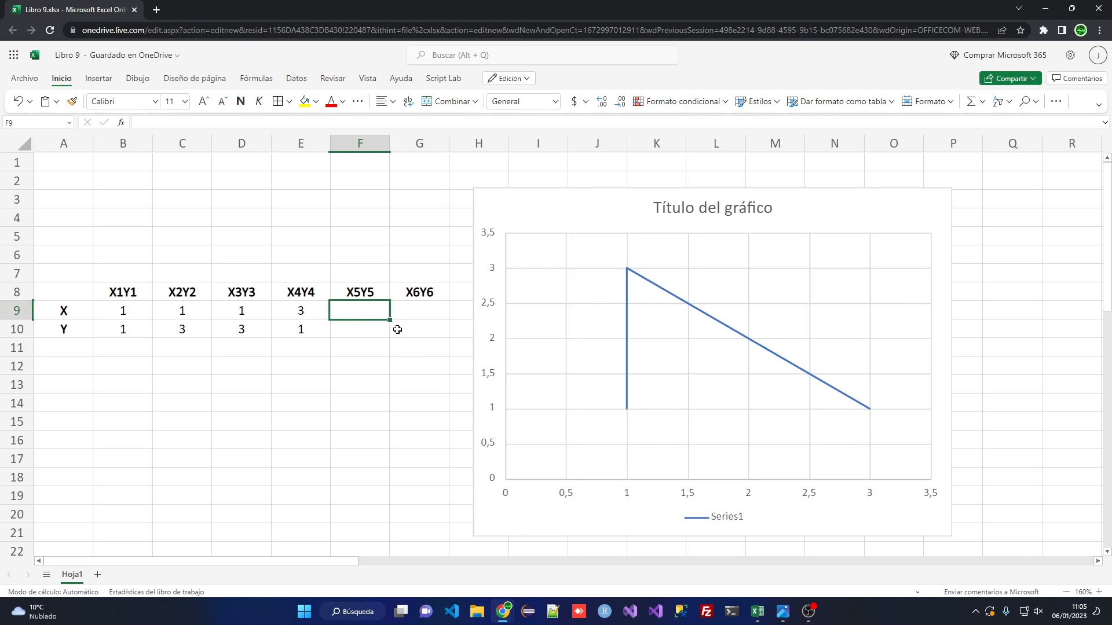
type("3")
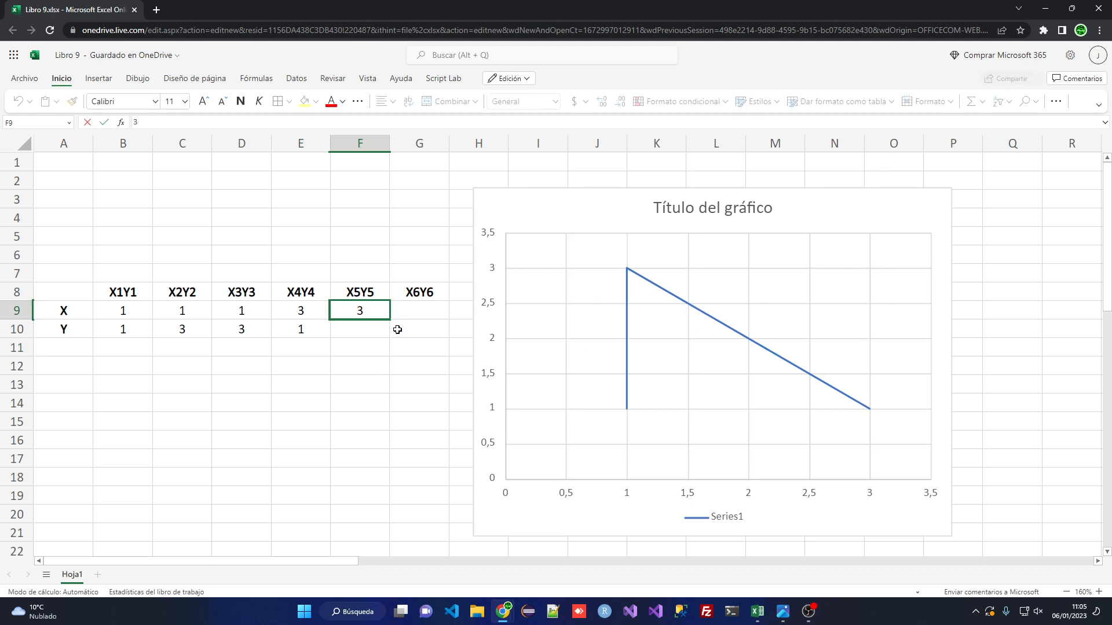
key("Return")
type("1")
key("Return")
- Enter the sixth point's coordinates under X6Y6, with 1 in both G9 and G10, to close the triangle
key("Up")
key("Up")
key("Right")
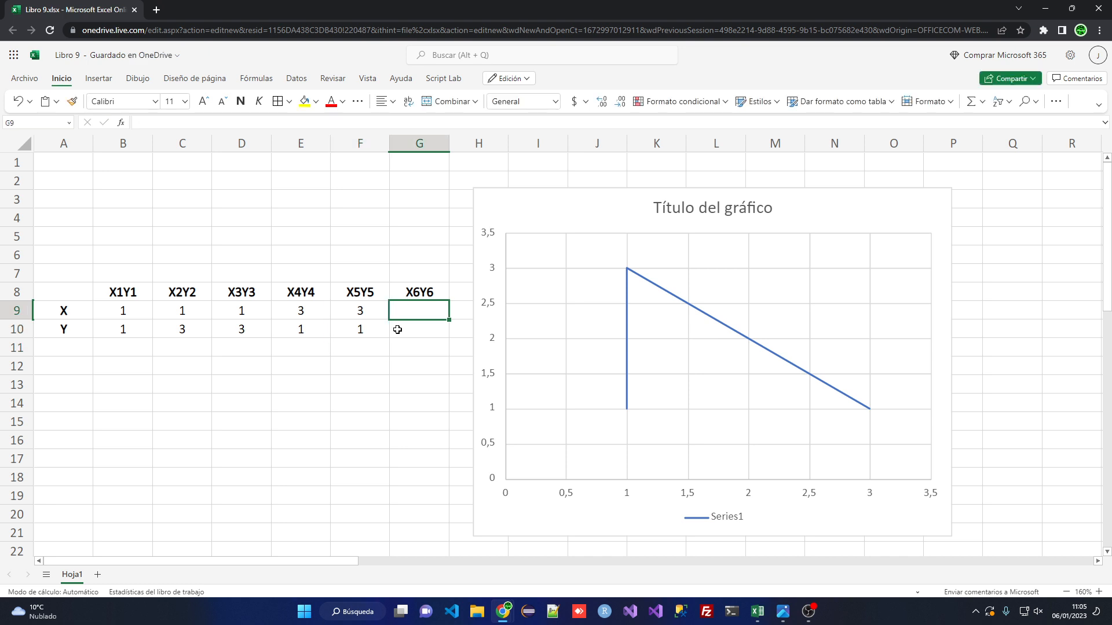
type("1")
key("Return")
type("1")
key("Return")
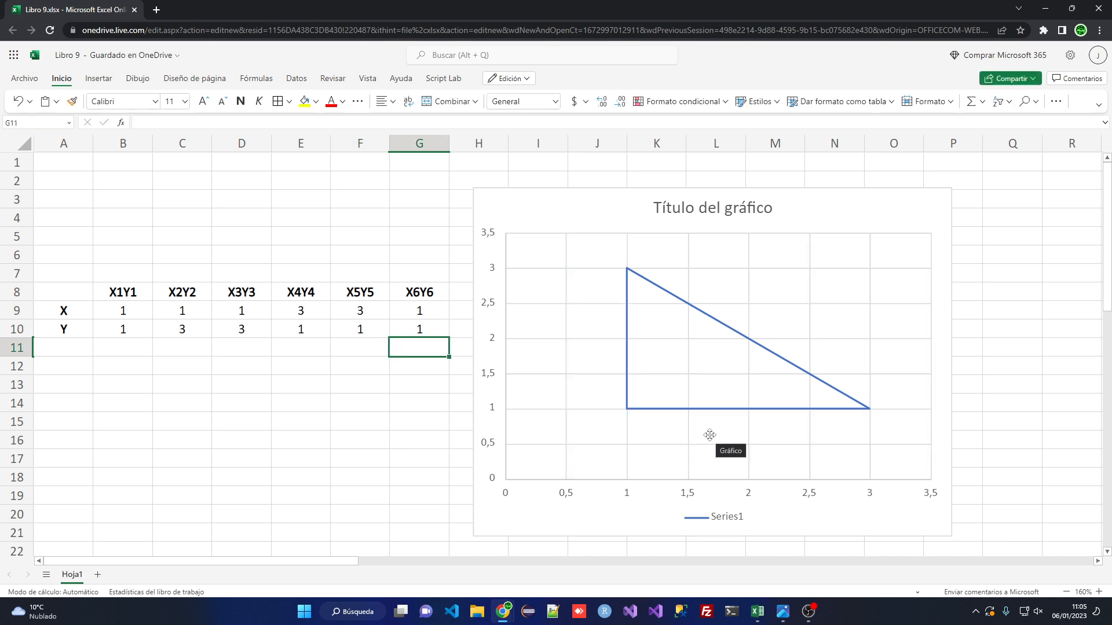
- Apply borders to the coordinate table B8:G10 together with its X and Y labels in A9:A10
mouse_move(119, 294)
left_mouse_down()
mouse_move(405, 342)
mouse_move(424, 326)
left_mouse_up()
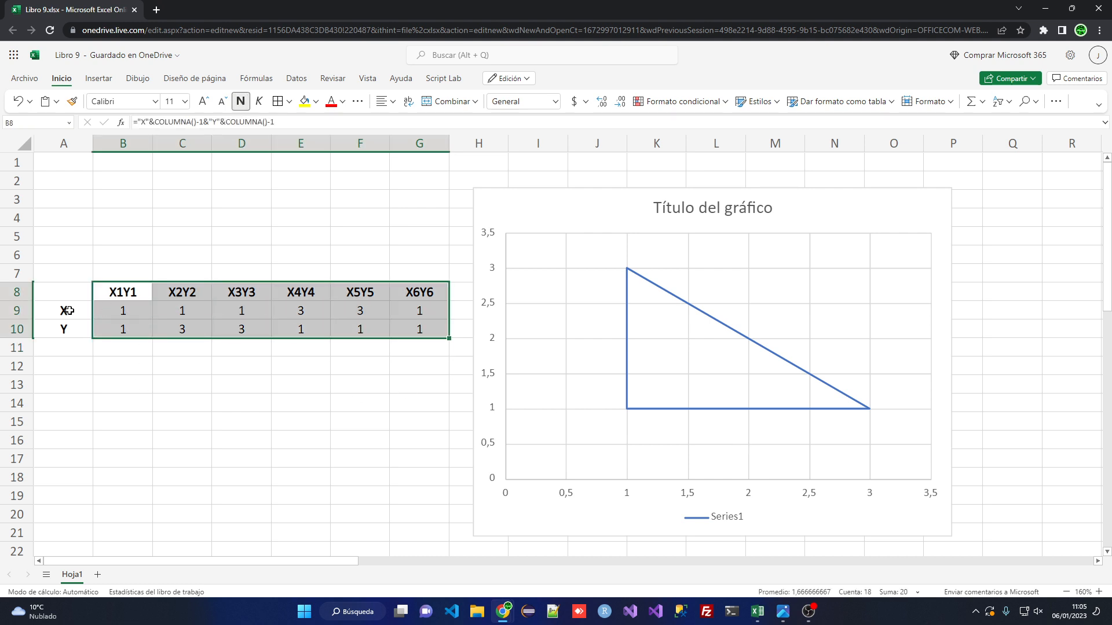
left_click_drag(51, 309, 51, 325, "ctrl")
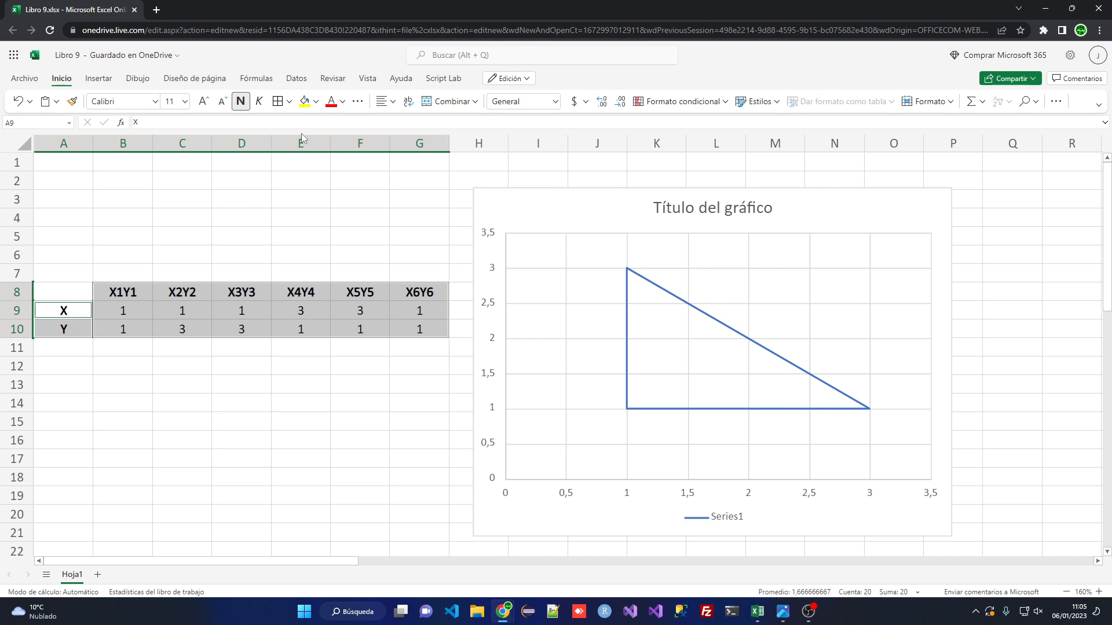
left_click(278, 101)
left_click(176, 313)
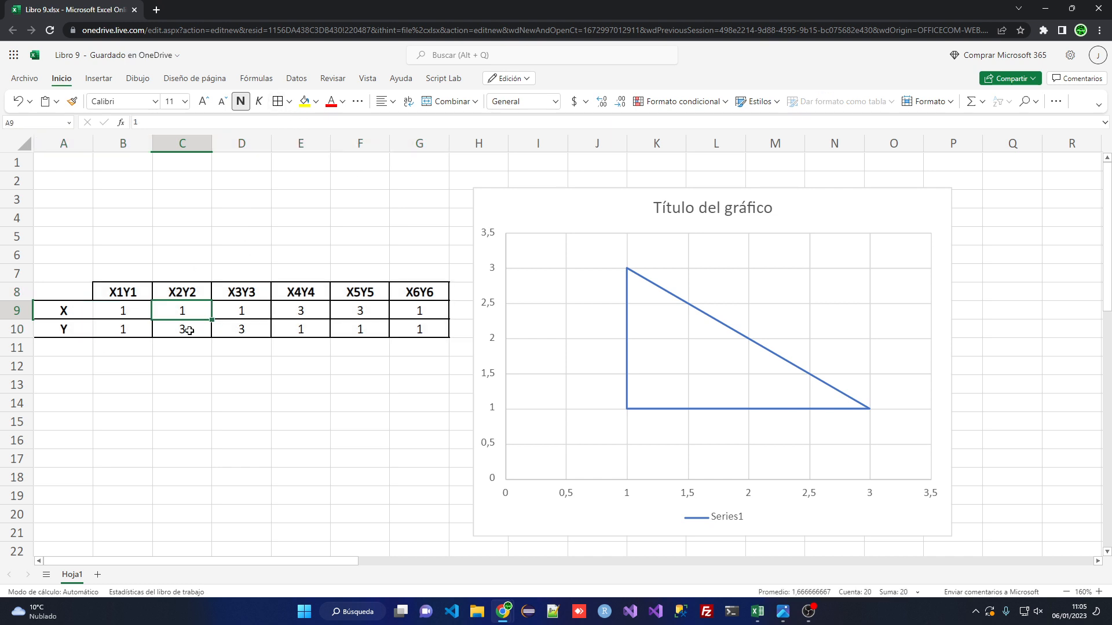
left_click(157, 362)
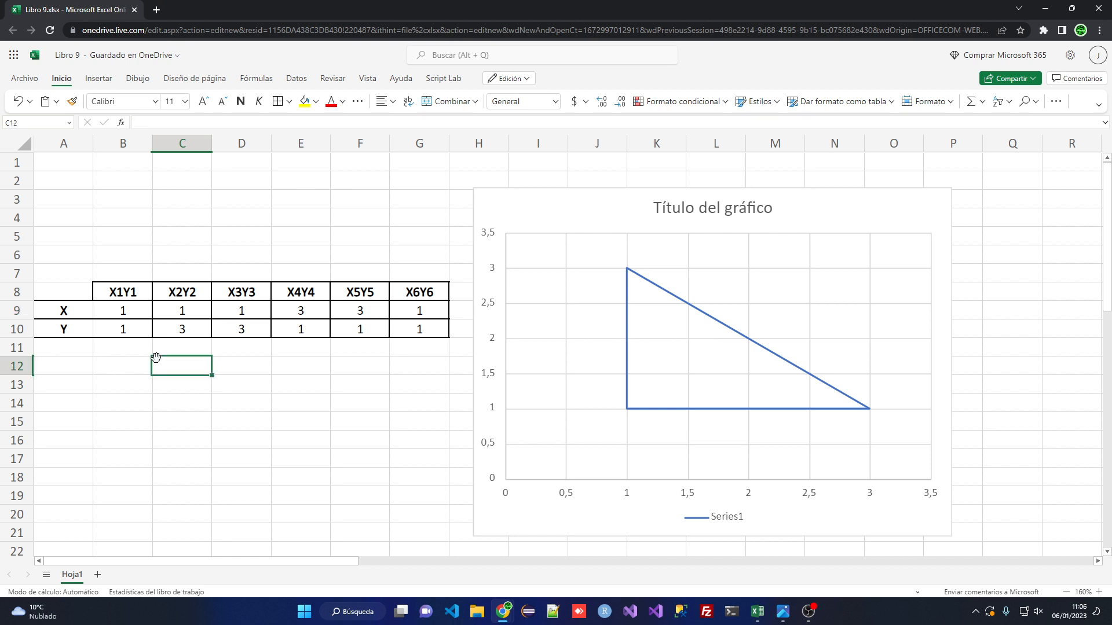
left_click_drag(85, 310, 87, 328)
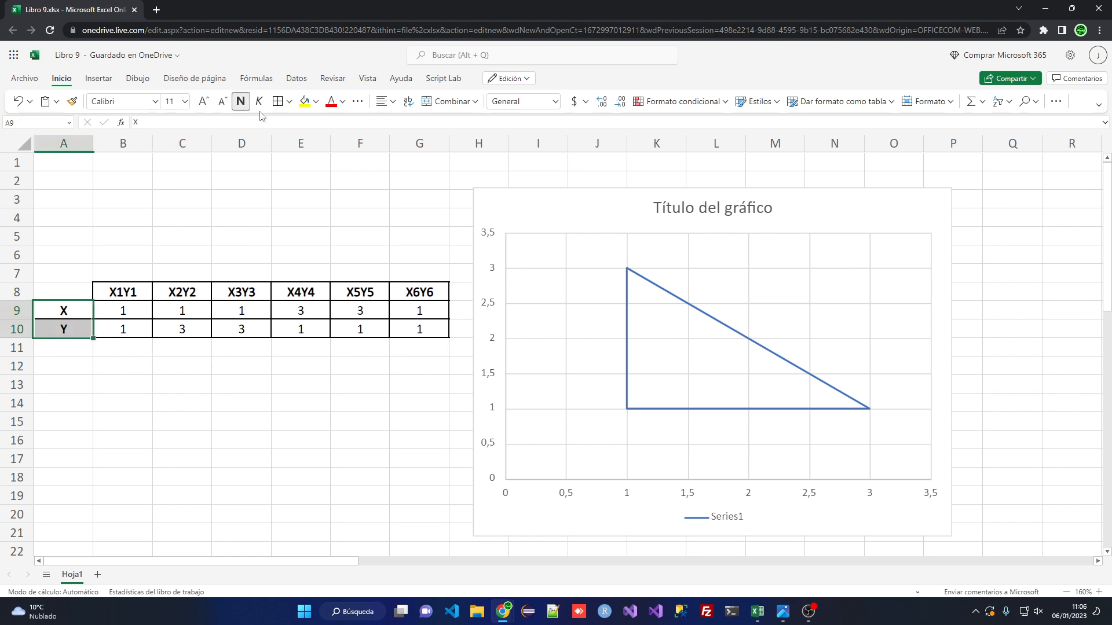
left_click(130, 347)
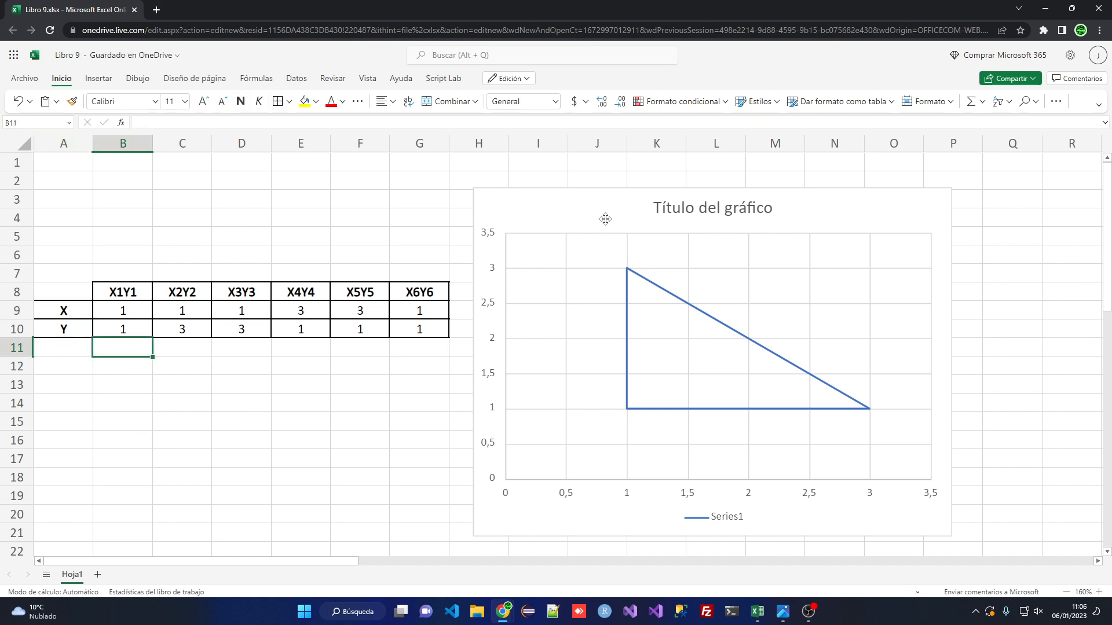
- Move the chart below the coordinate table so that it starts at column A, row 12
left_click(634, 211)
left_click_drag(634, 211, 178, 382)
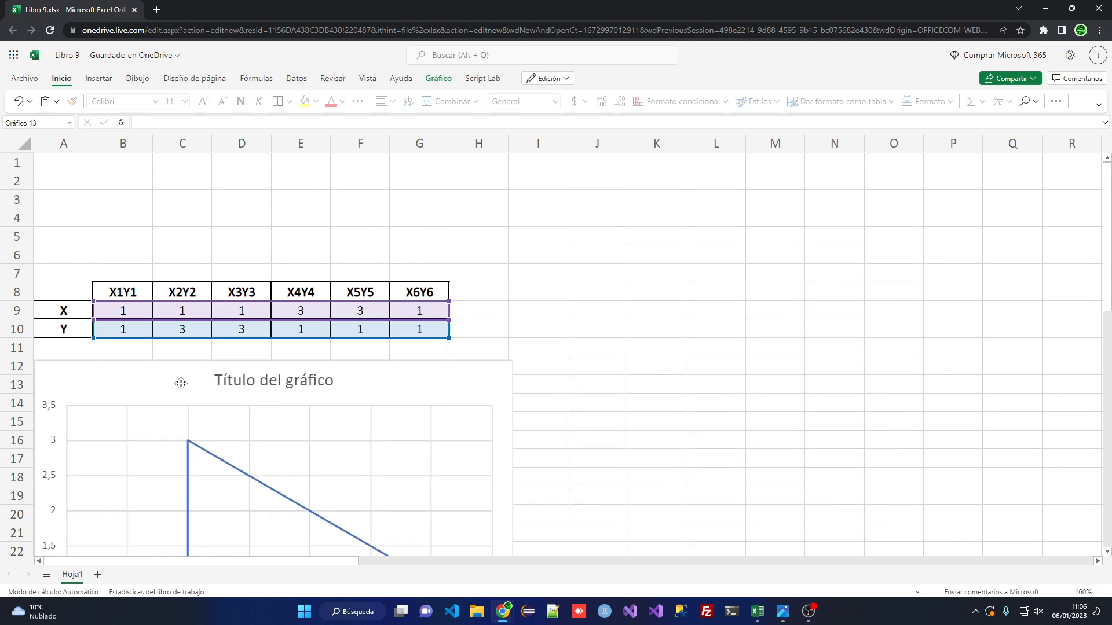
scroll(511, 336, "down", 3, "ctrl")
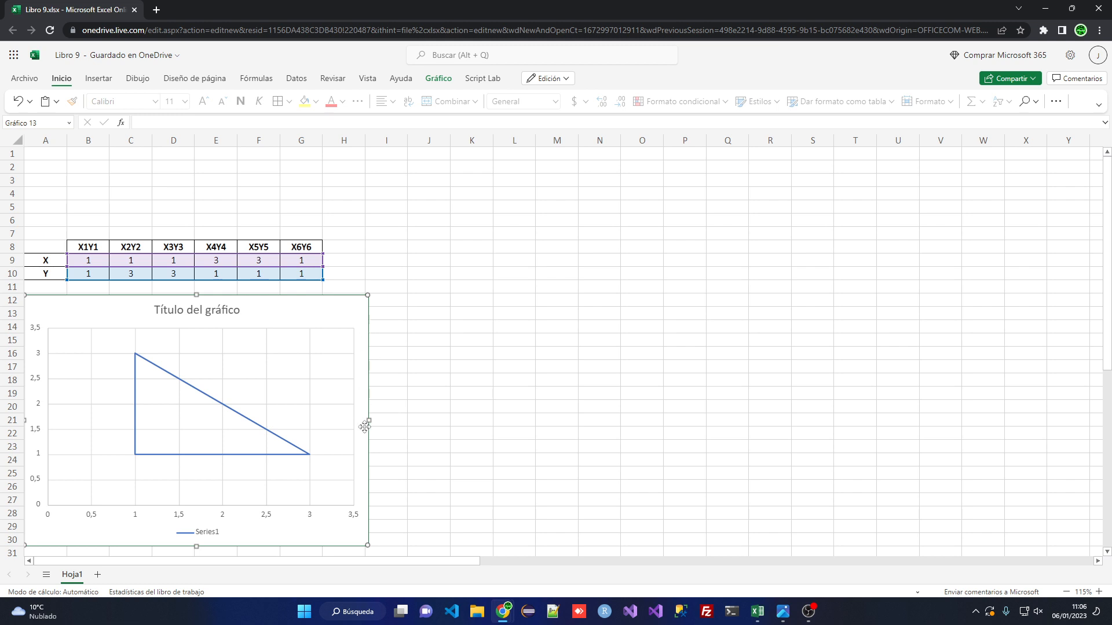
- Change the chart title to TRIÁNGULO ORIGINAL
double_click(223, 308)
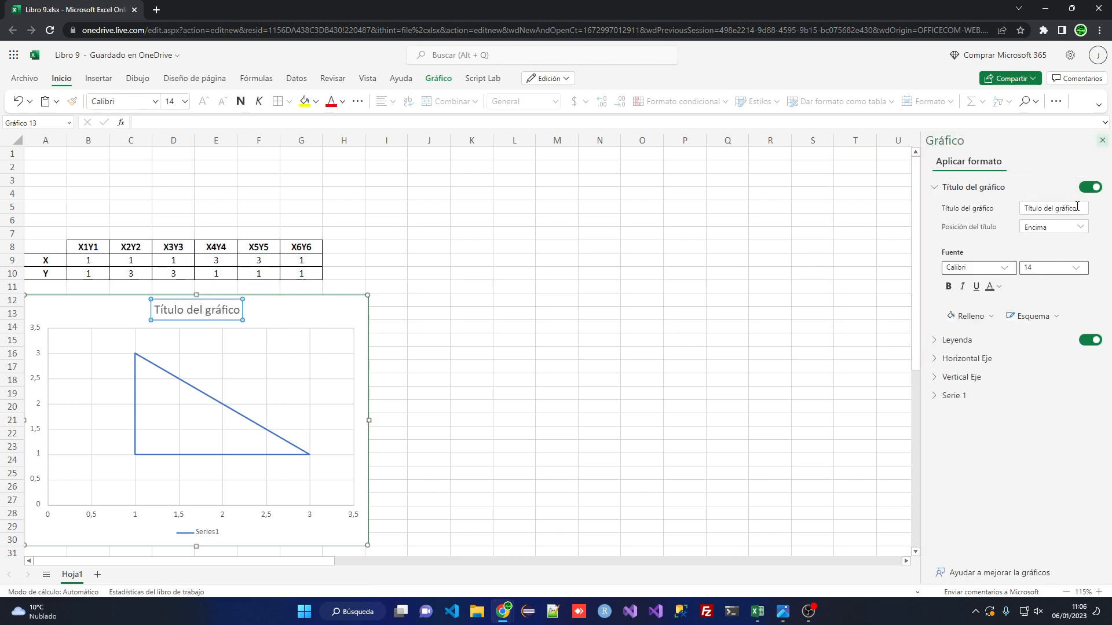
left_click_drag(1077, 207, 925, 207)
type("TR")
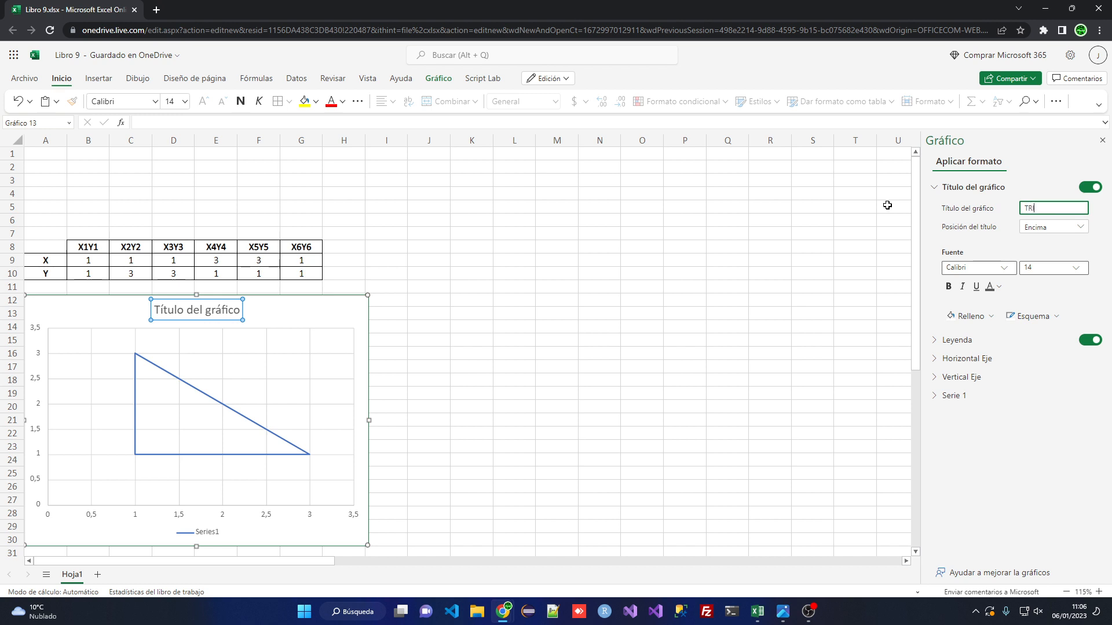
type("IÁNGULO ORIGINAL")
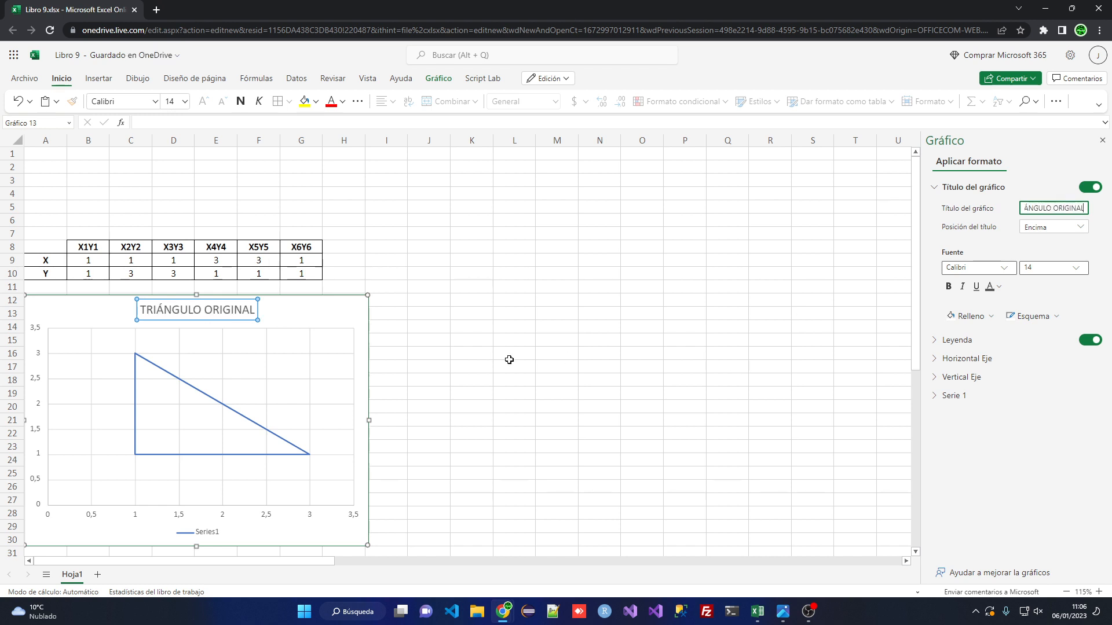
left_click(429, 366)
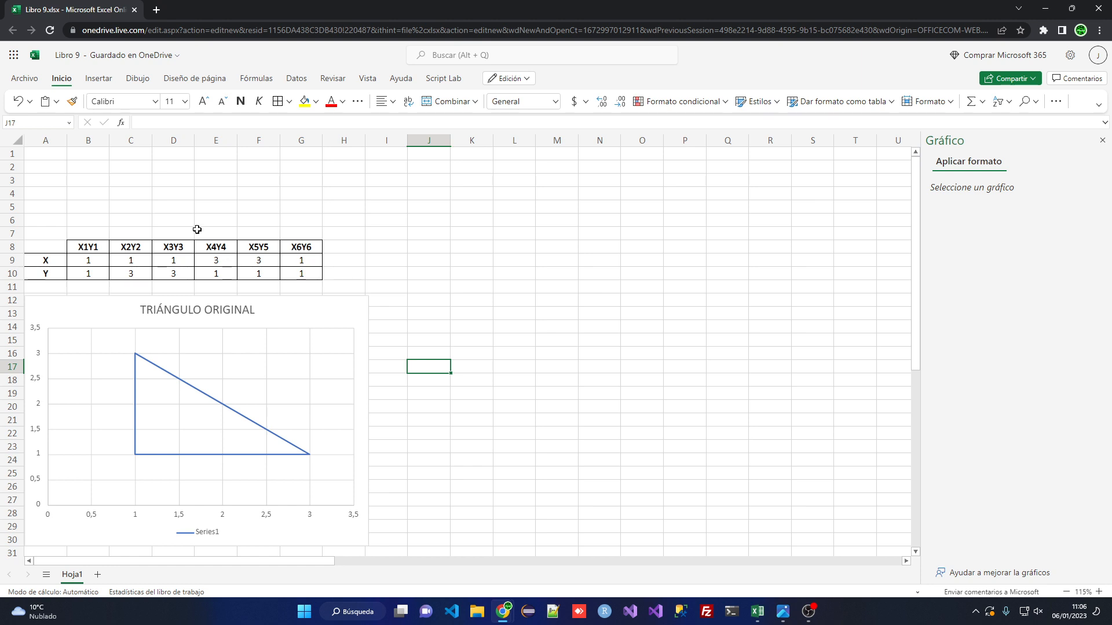
- Add the label ÁNGULO in D2 and enter the angle value 10 below it in D3
left_click(180, 169)
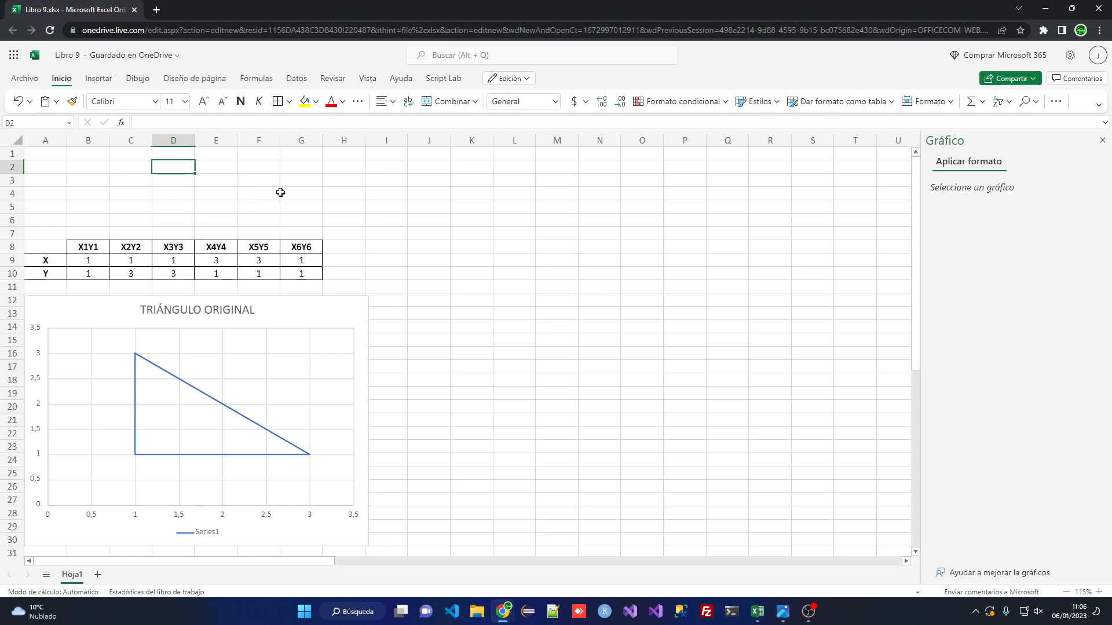
type("ÁNGULO")
key("Return")
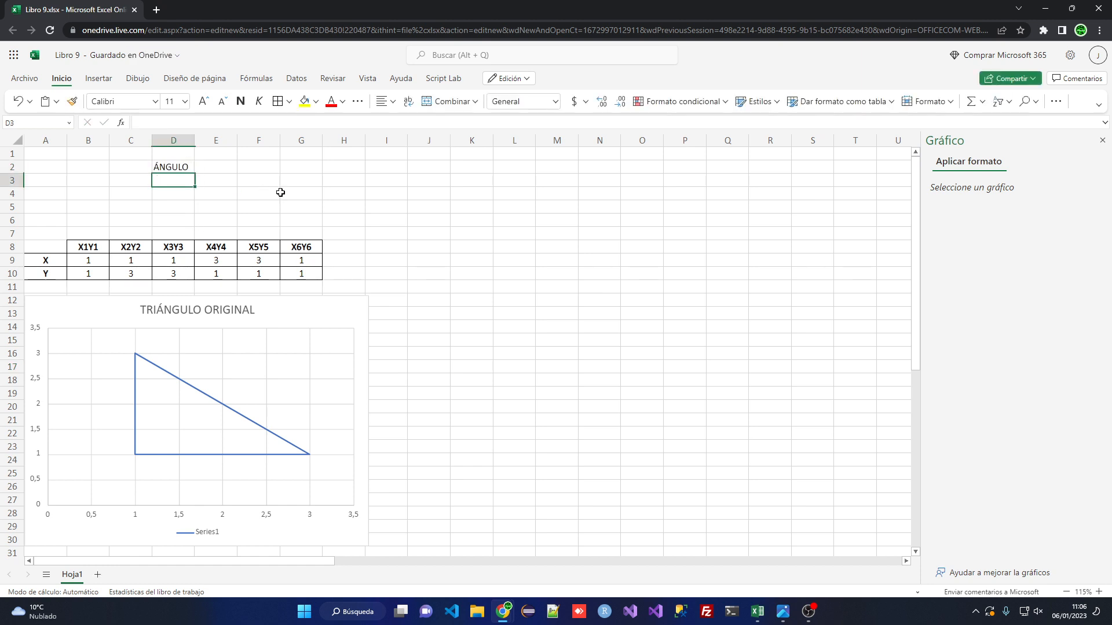
type("10")
key("Return")
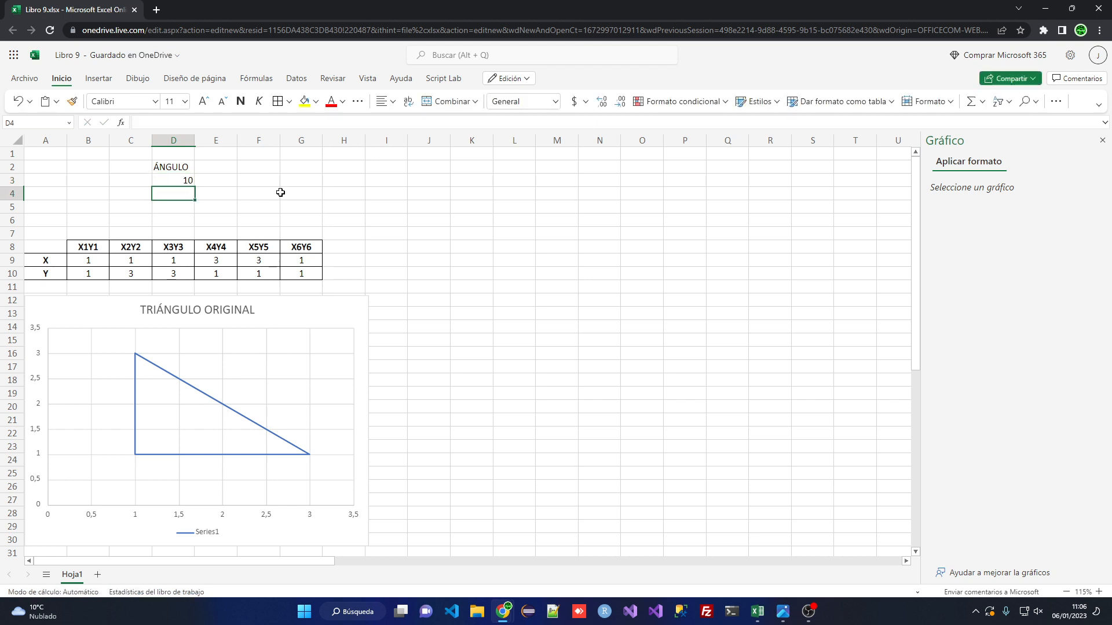
key("Up")
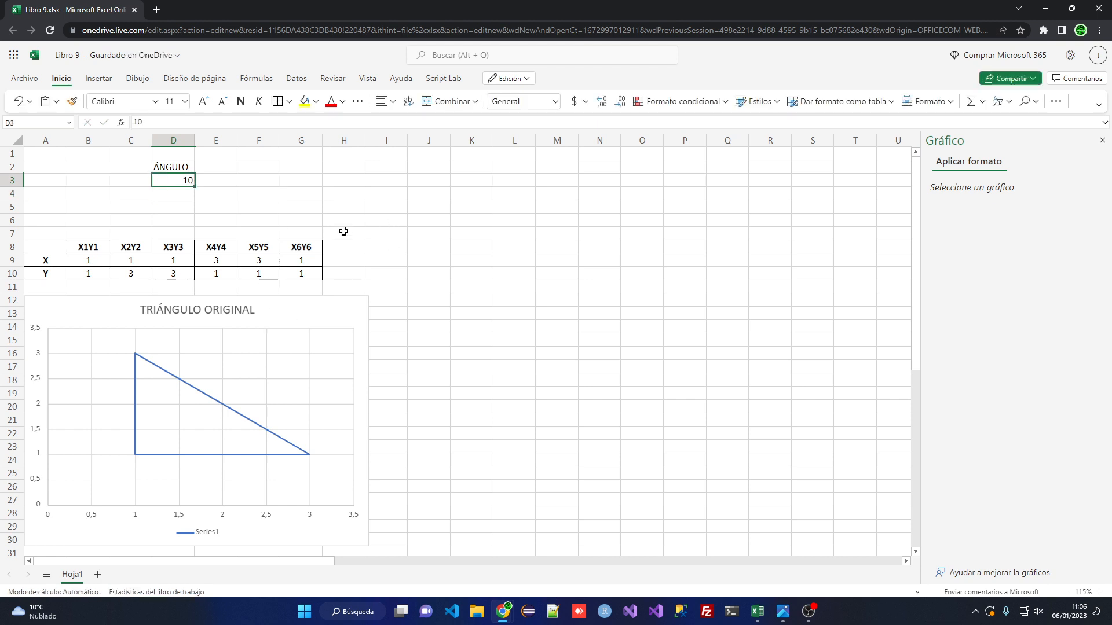
- Paste the copied rotation matrix formula image and place it beside the triangle chart, around rows 12 to 15
key("alt+Tab")
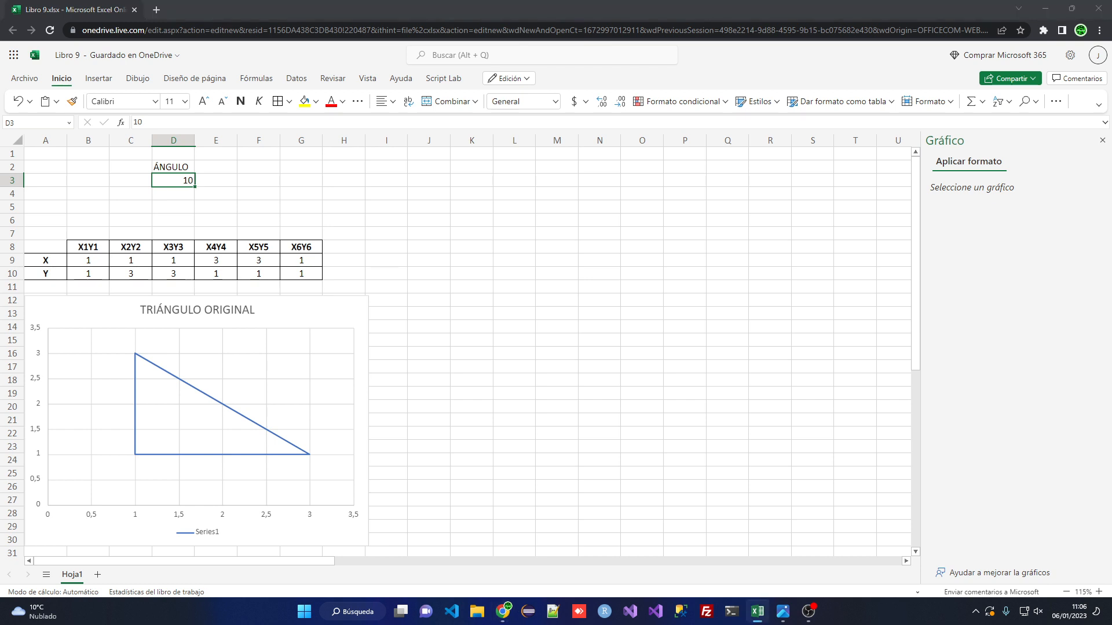
left_click(497, 256)
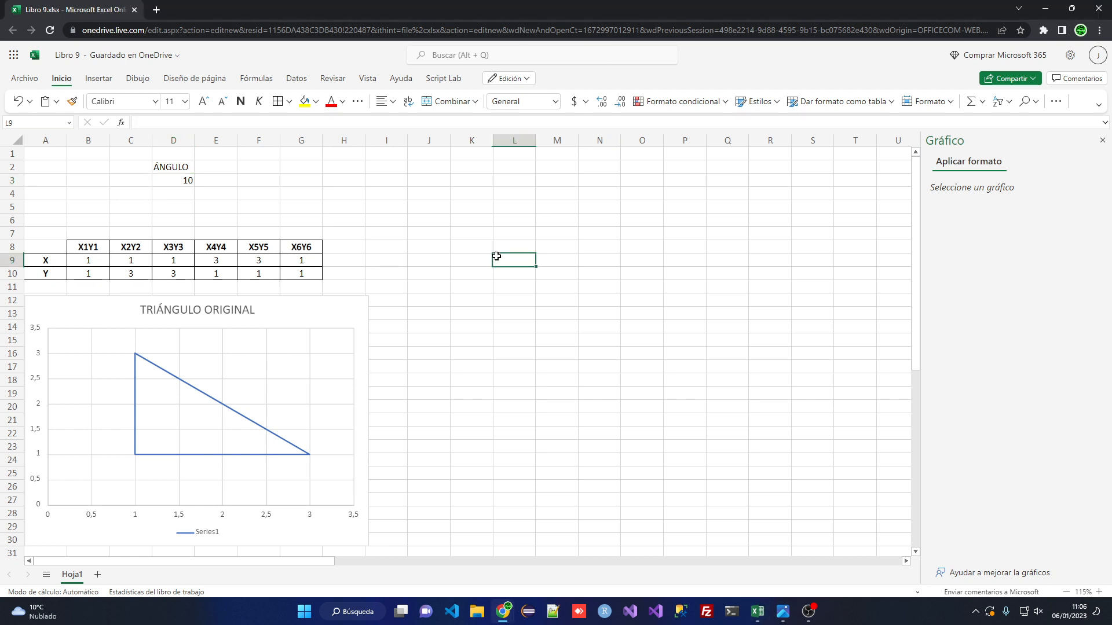
key("ctrl+v")
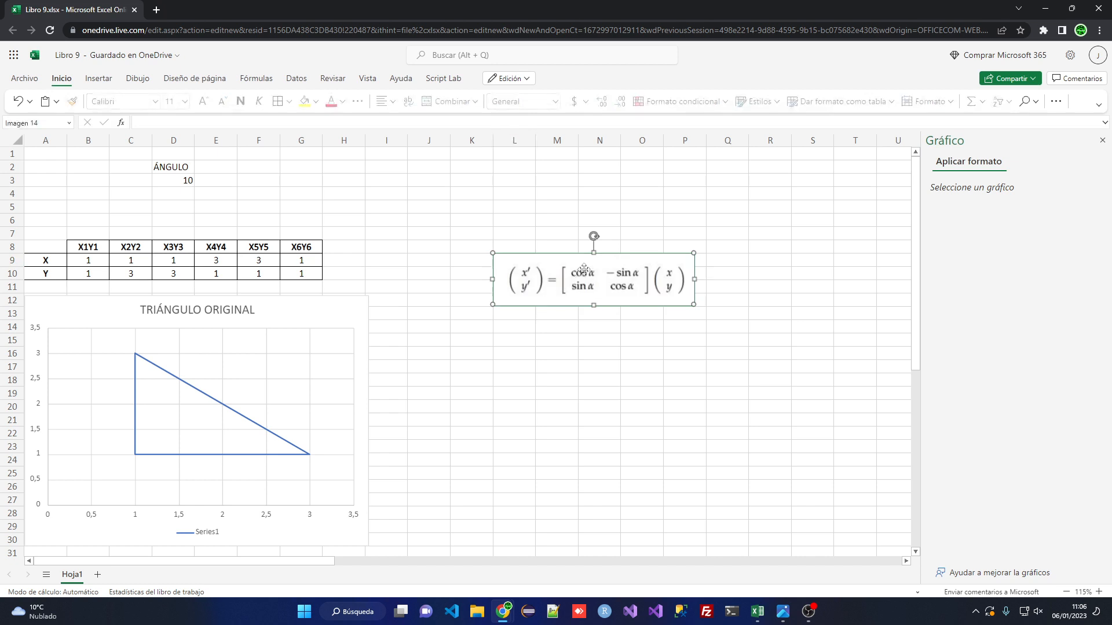
left_click_drag(583, 269, 489, 305)
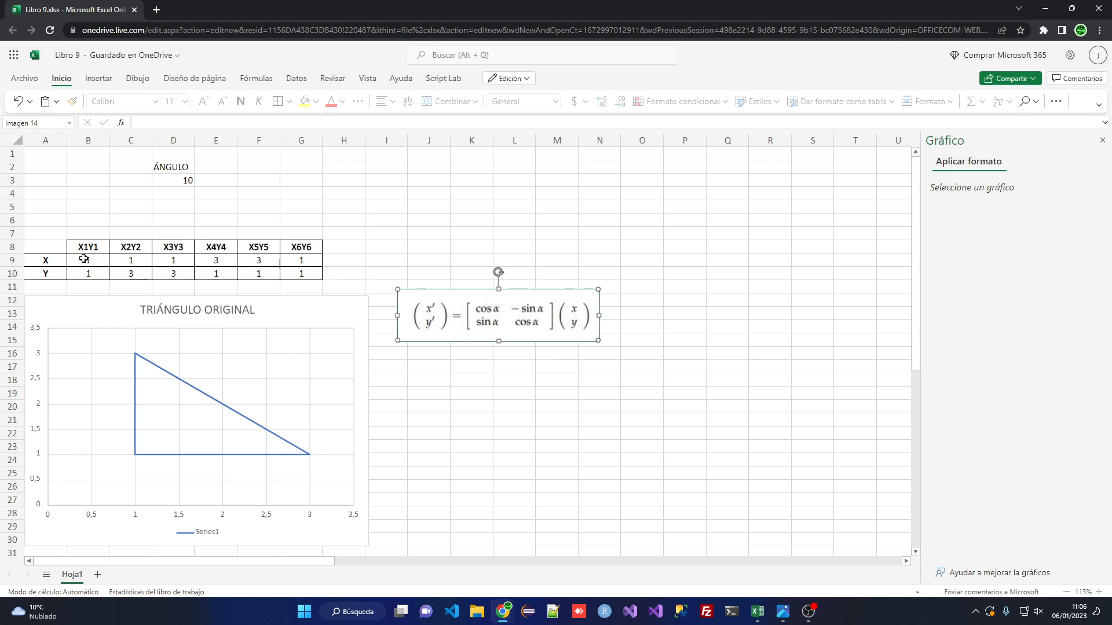
left_click_drag(84, 259, 296, 273)
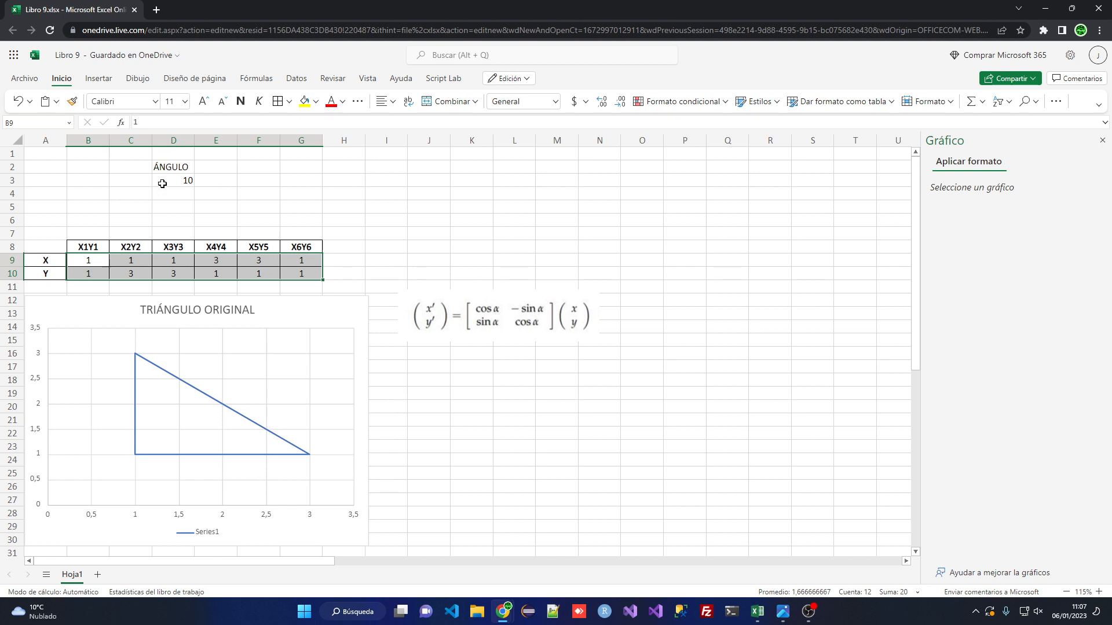
- Make the ÁNGULO label in D2 bold and center the angle value in D3
left_click(187, 169)
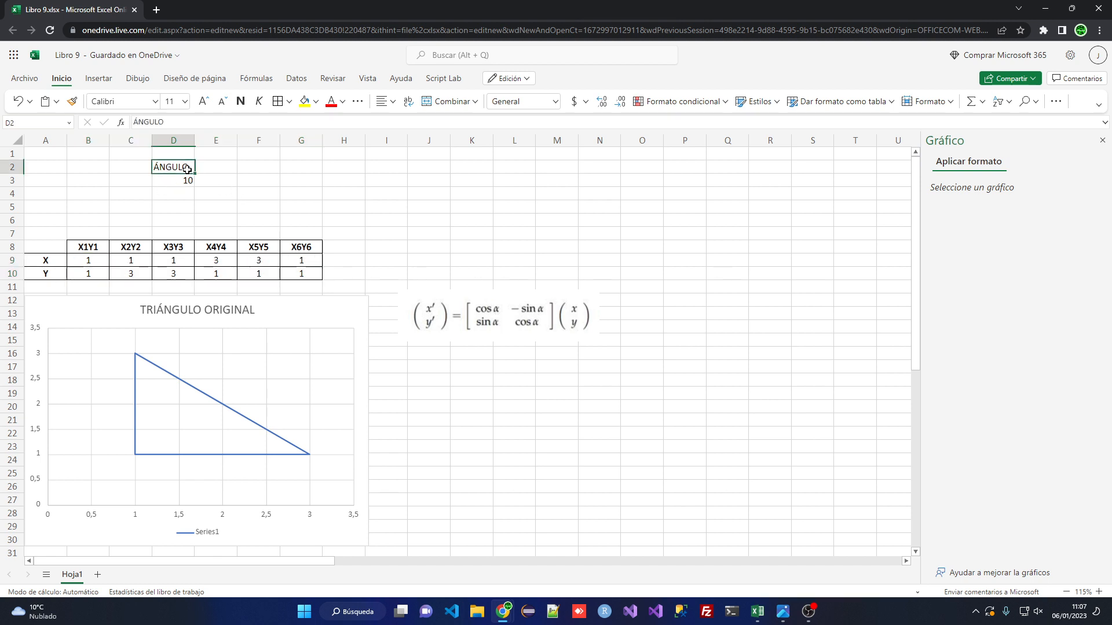
left_click(240, 101)
left_click(176, 181)
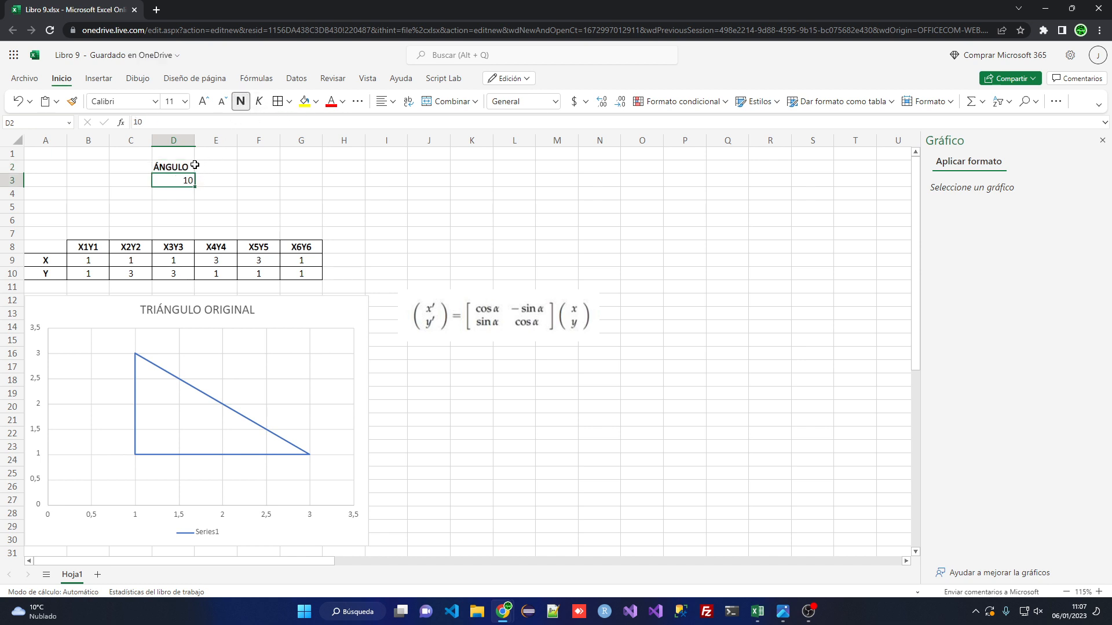
left_click(385, 102)
left_click(410, 145)
left_click(233, 180)
- Add the label RADIANES in F2 and convert the angle below it in F3 with =RADIANES(D3)
left_click(256, 166)
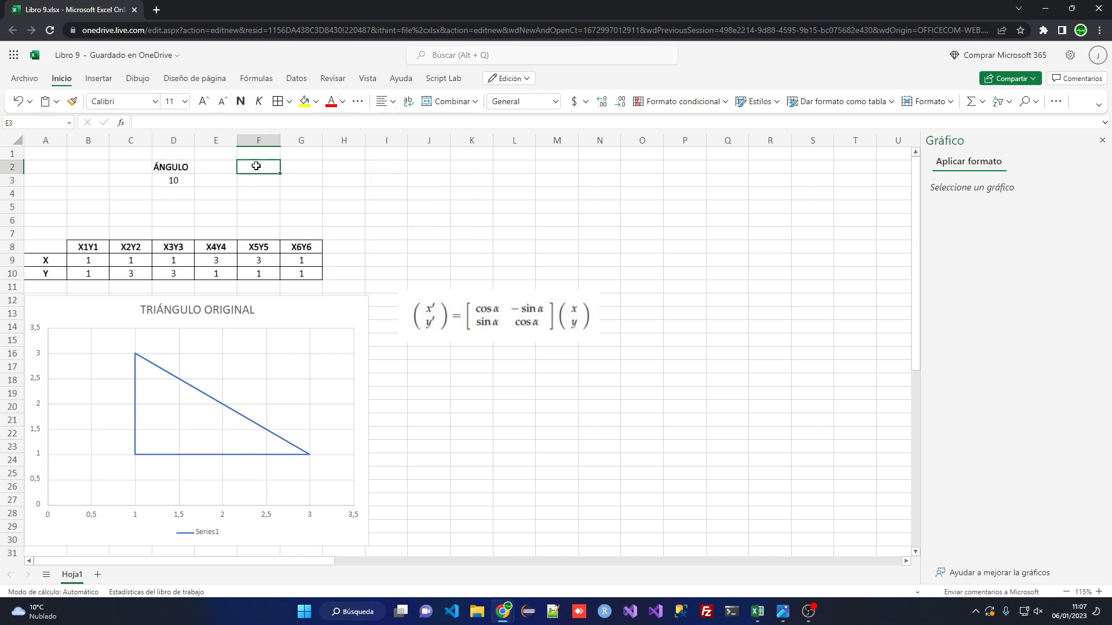
type("RADIANES")
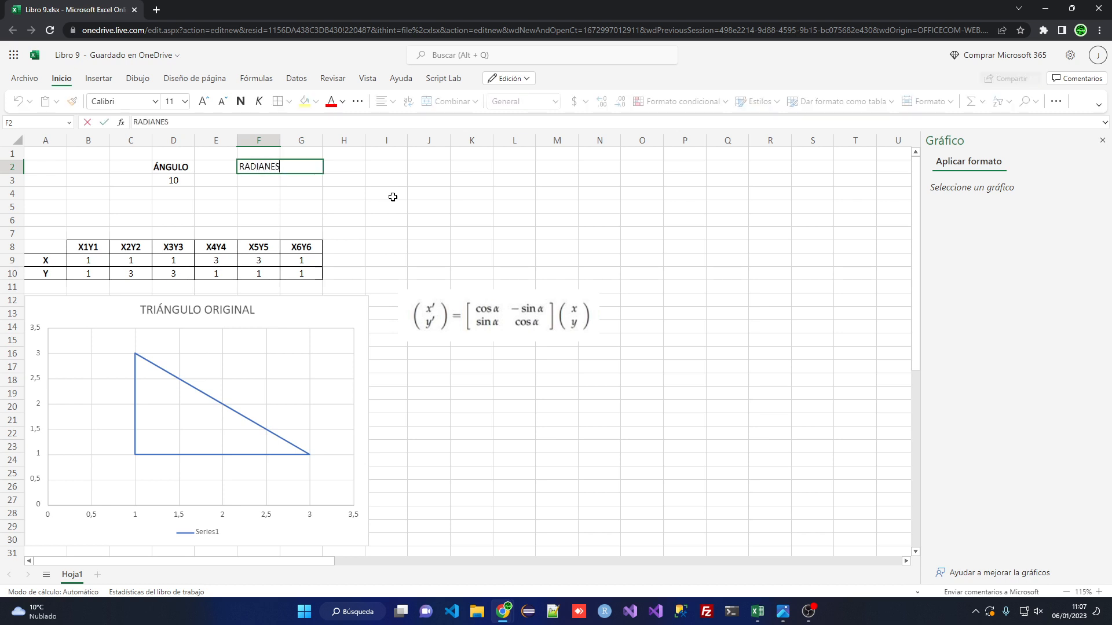
key("Return")
type("=RAD")
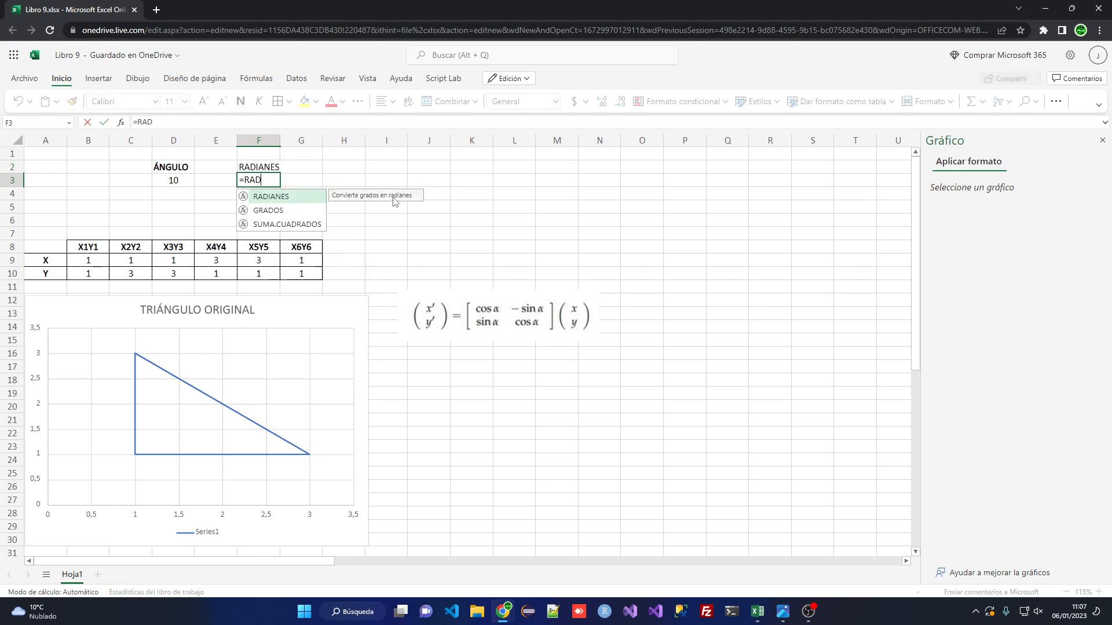
key("Tab")
left_click(175, 180)
type(")")
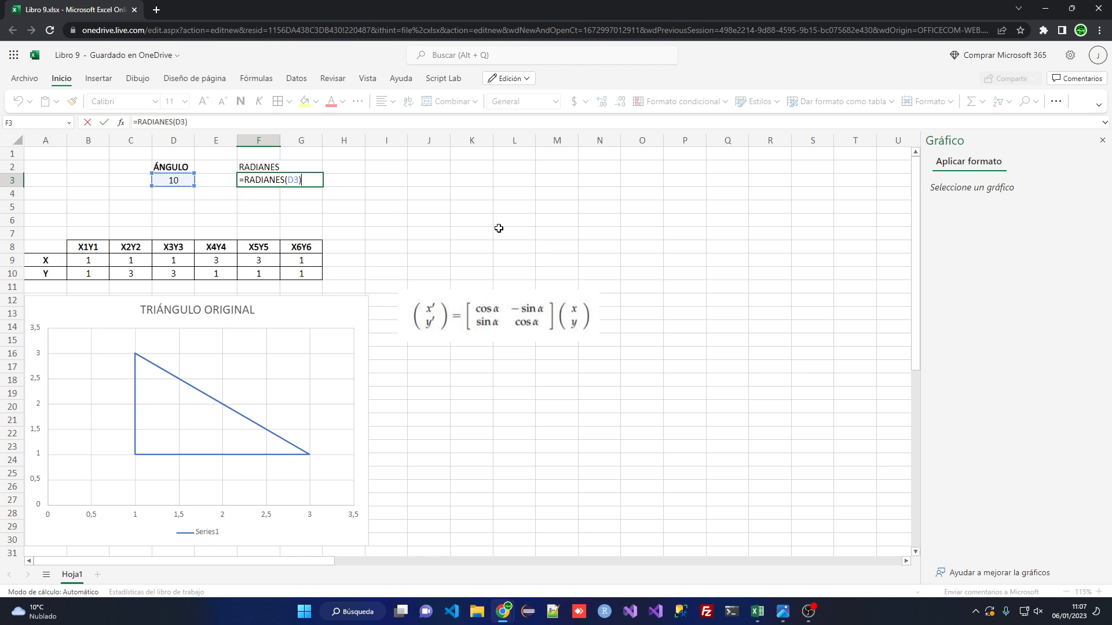
key("Return")
key("Up")
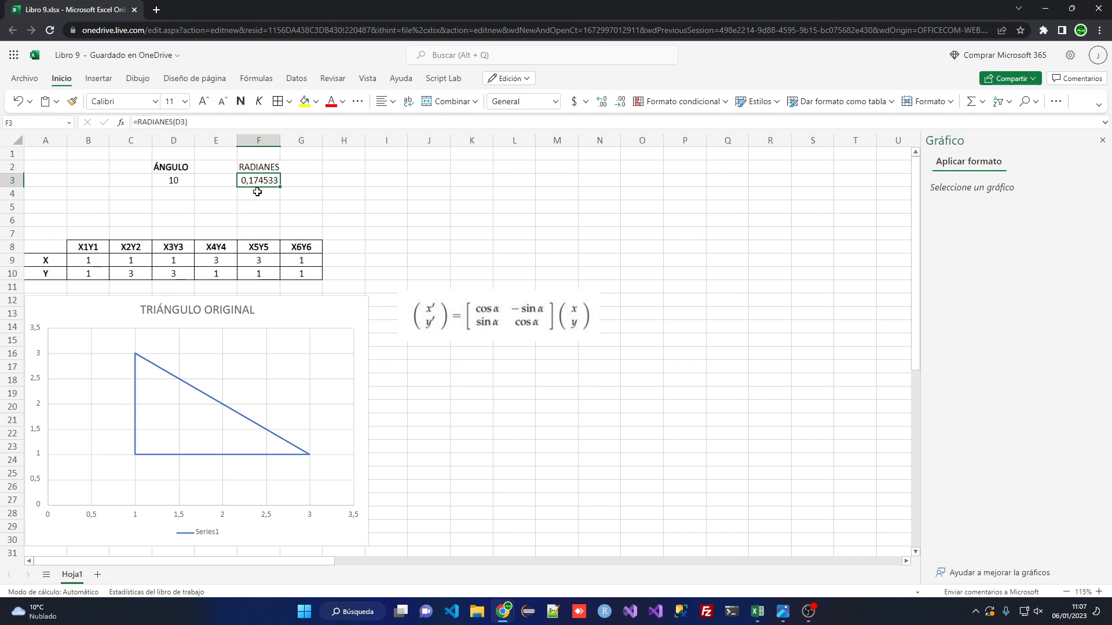
- Make the RADIANES label in F2 bold
left_click(253, 166)
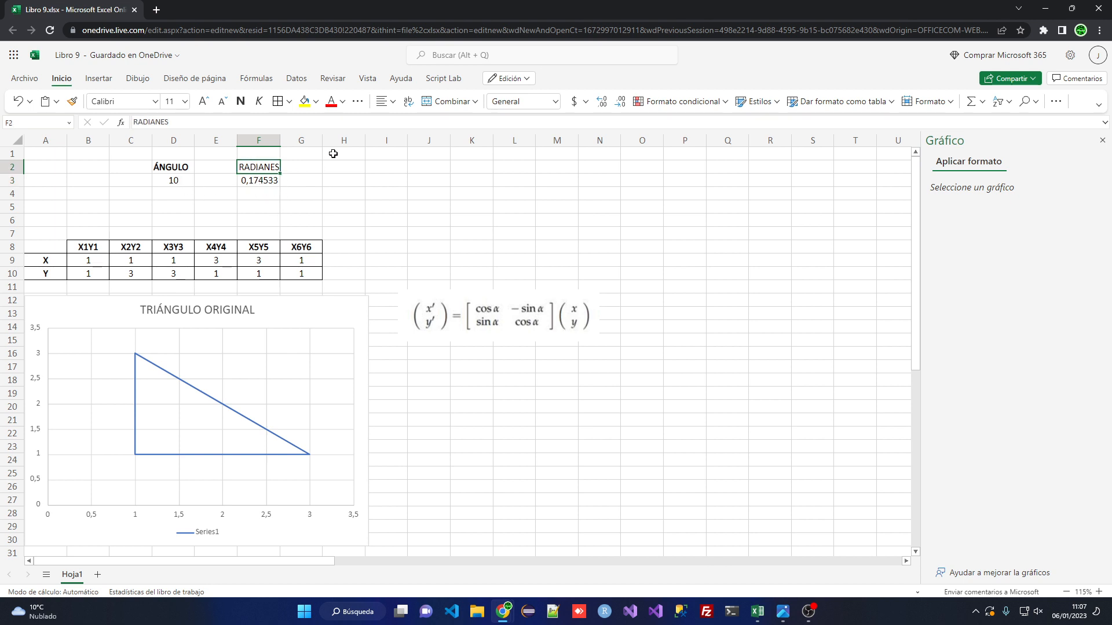
left_click(240, 101)
left_click(296, 207)
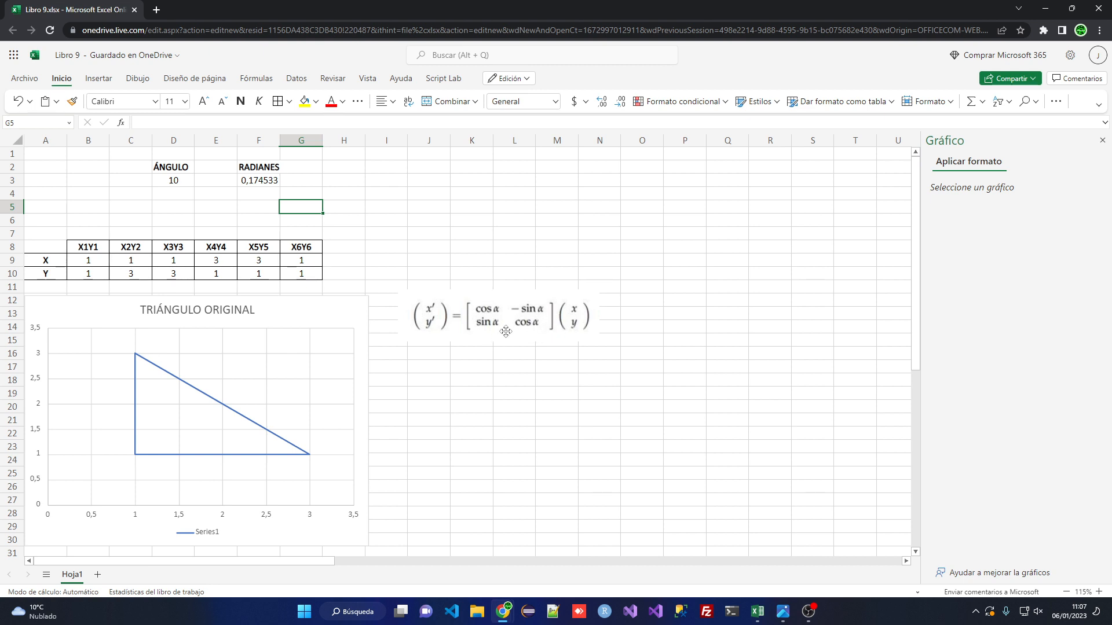
- Fill the first column of the rotation matrix with =COS(F3) in H2 and =SENO(F3) in H3
left_click(344, 169)
type("=CO")
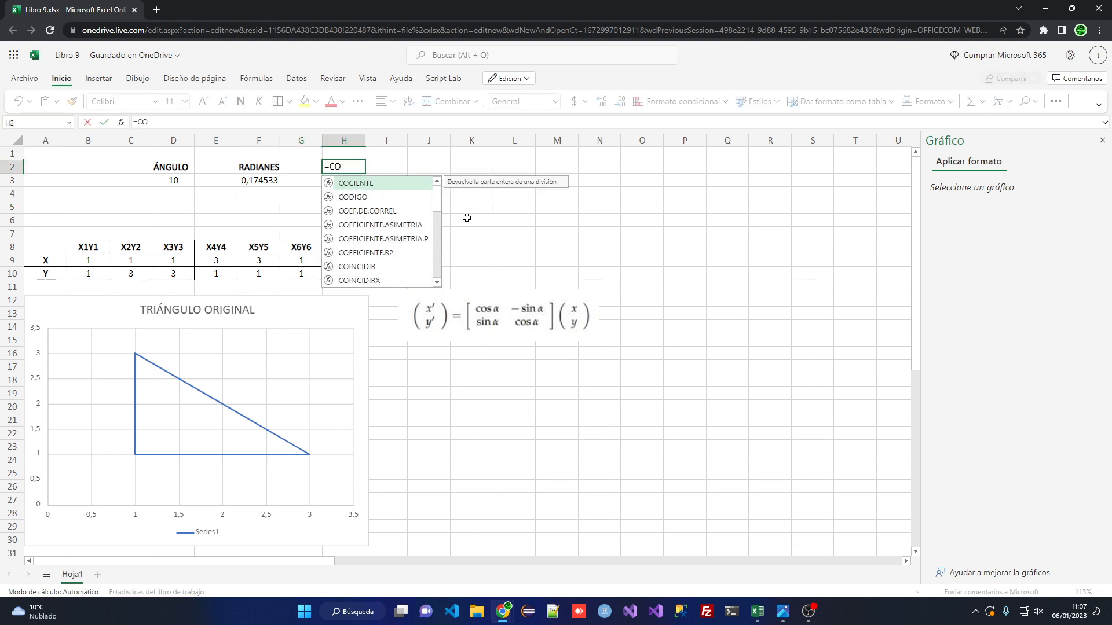
type("S(")
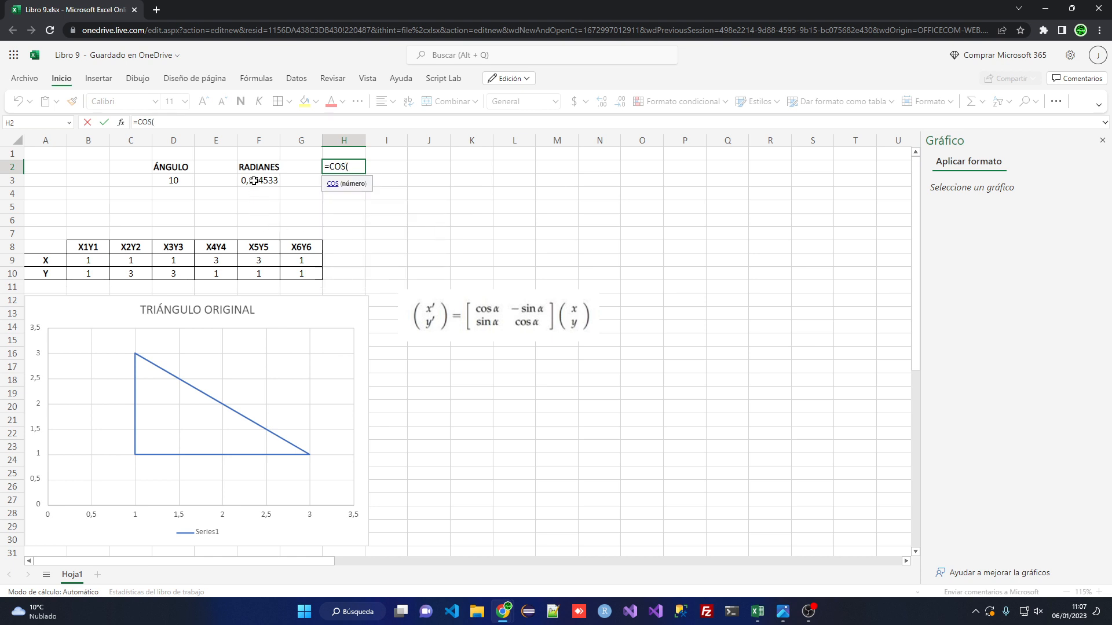
left_click(255, 180)
type(")")
key("Return")
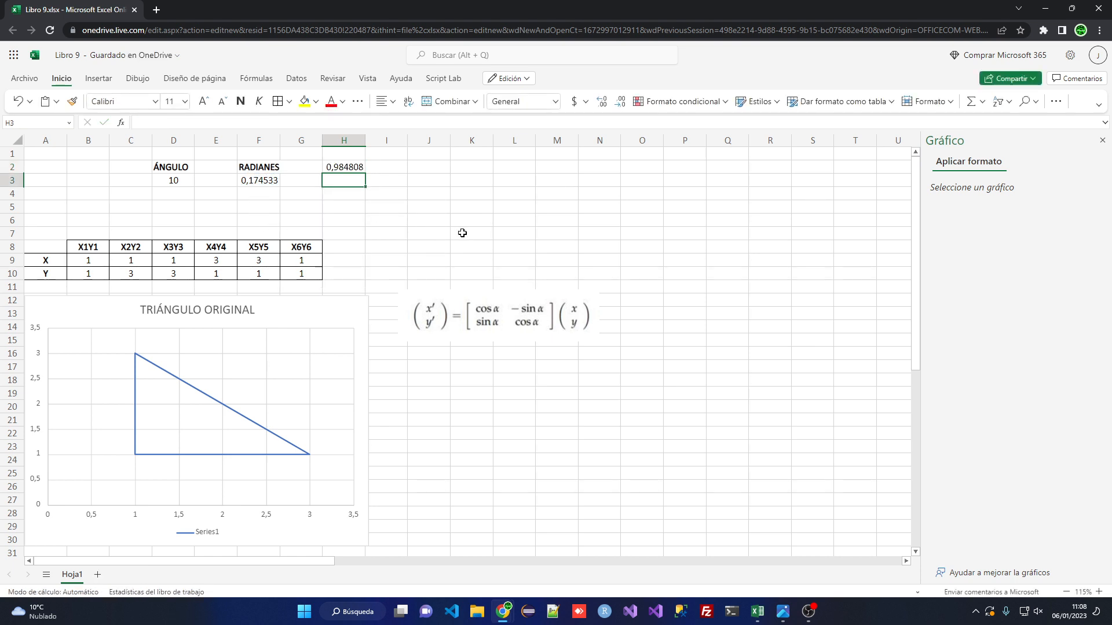
type("=SENO(")
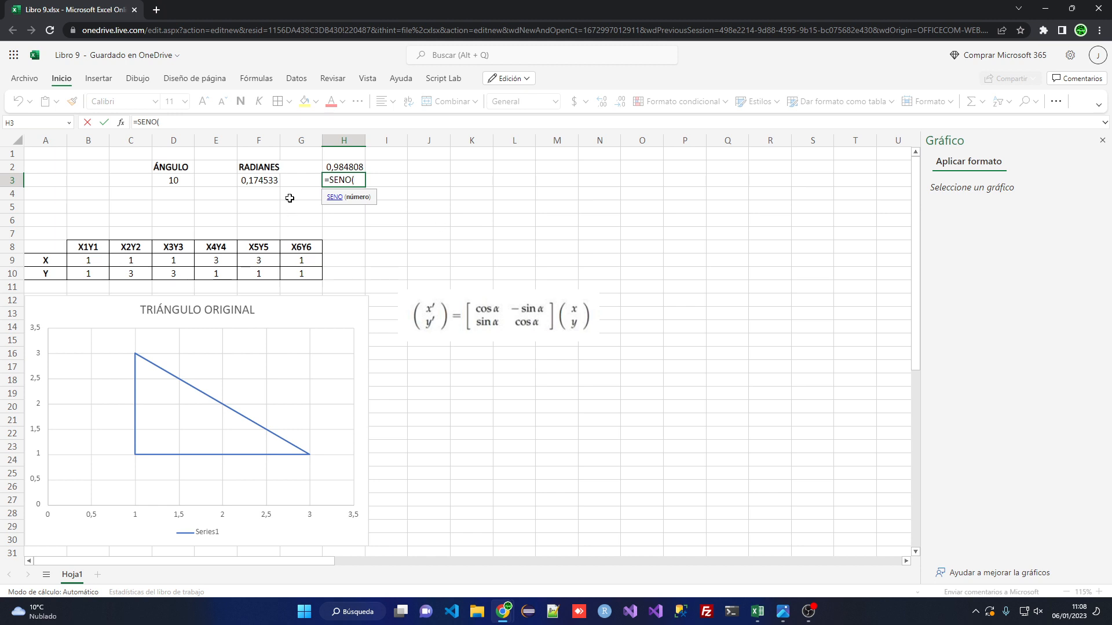
left_click(272, 178)
type(")")
key("Tab")
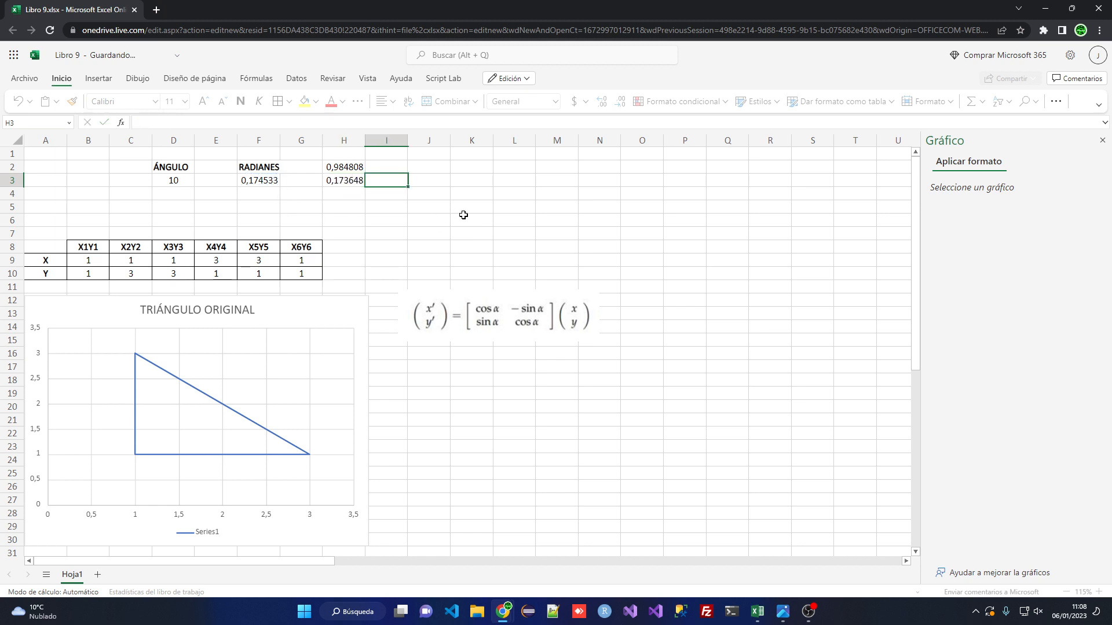
- Enter the negative sine of the radians value in I2 as =-SENO(F3)
key("Up")
type("=")
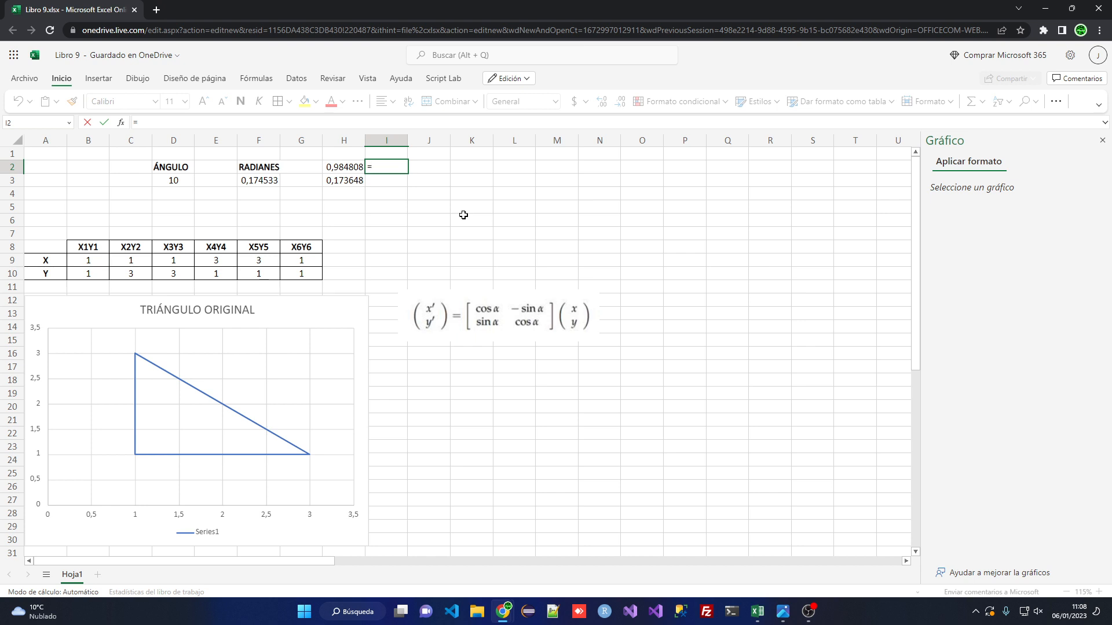
type("-SENO(")
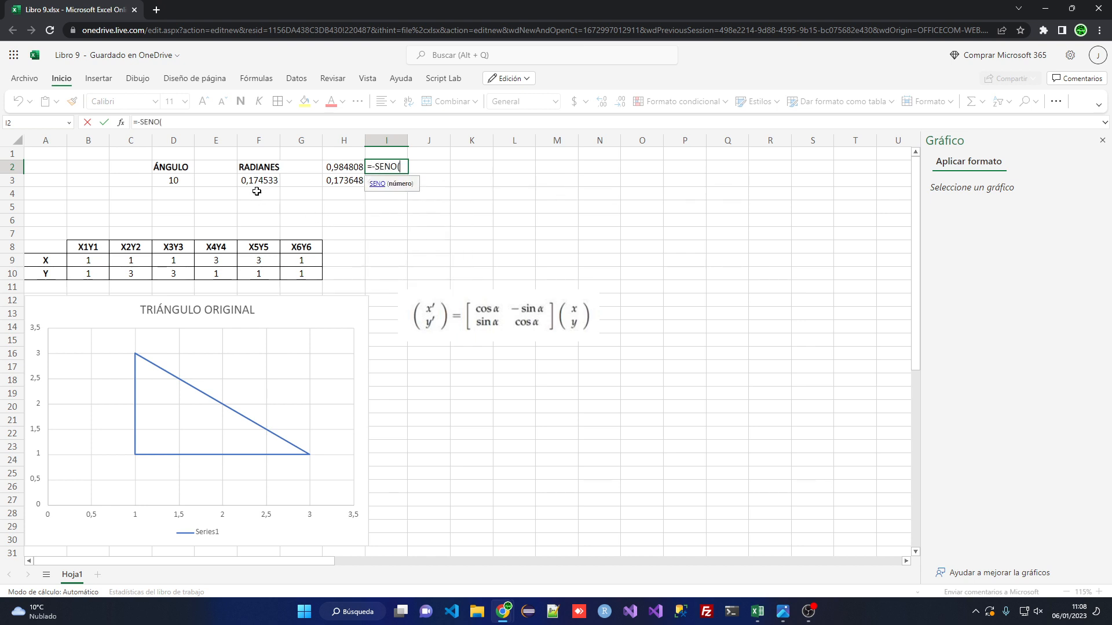
left_click(258, 182)
key("Return")
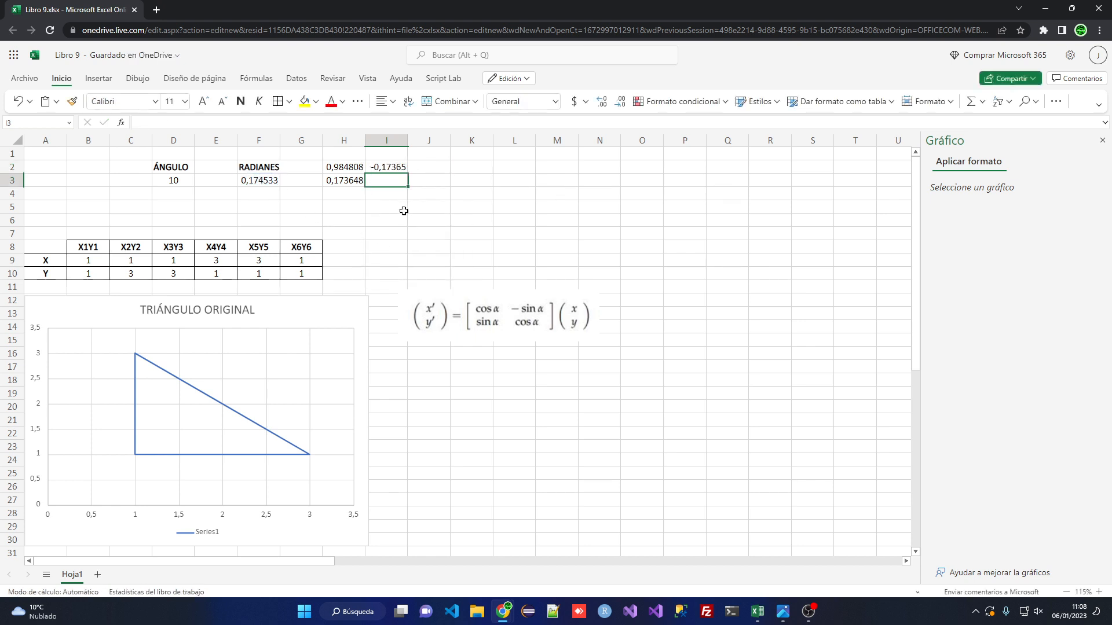
- Enter the cosine formula =COS(F3) in I3 to complete the two-by-two rotation matrix
type("=COCIENTE(")
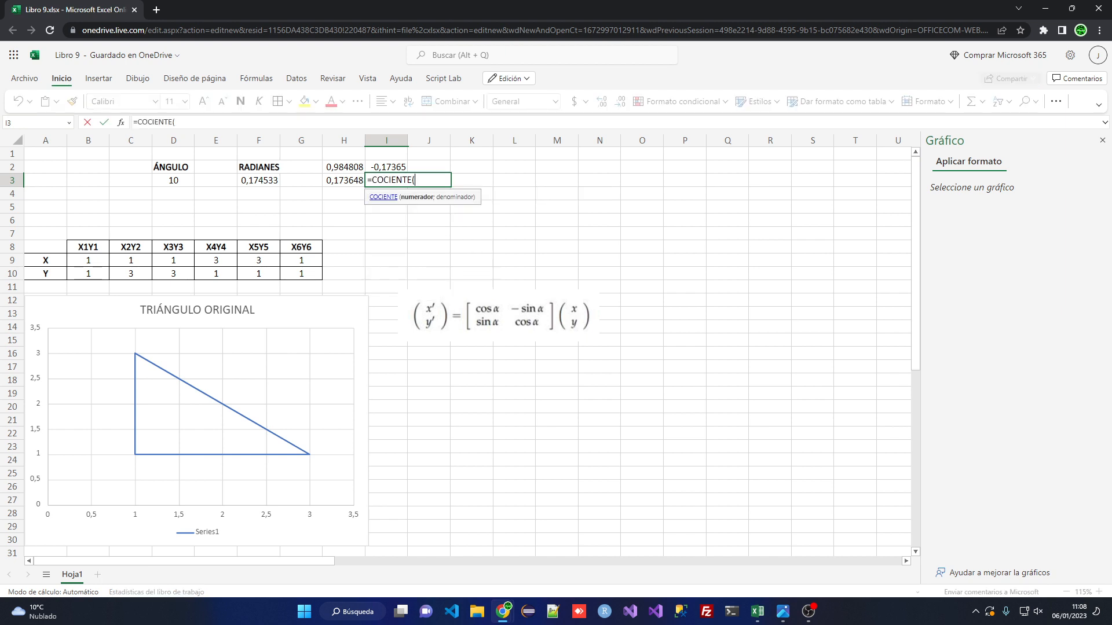
key("BackSpace")
key("BackSpace")
key("BackSpace")
key("BackSpace")
key("BackSpace")
key("BackSpace")
key("BackSpace")
type("S")
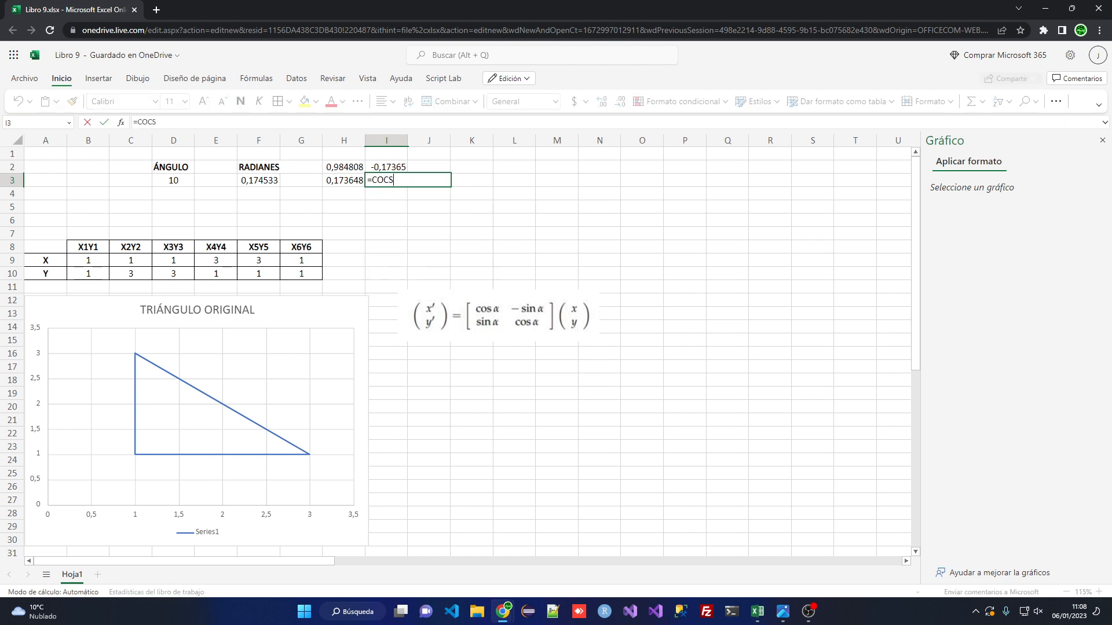
type("(")
left_click(265, 180)
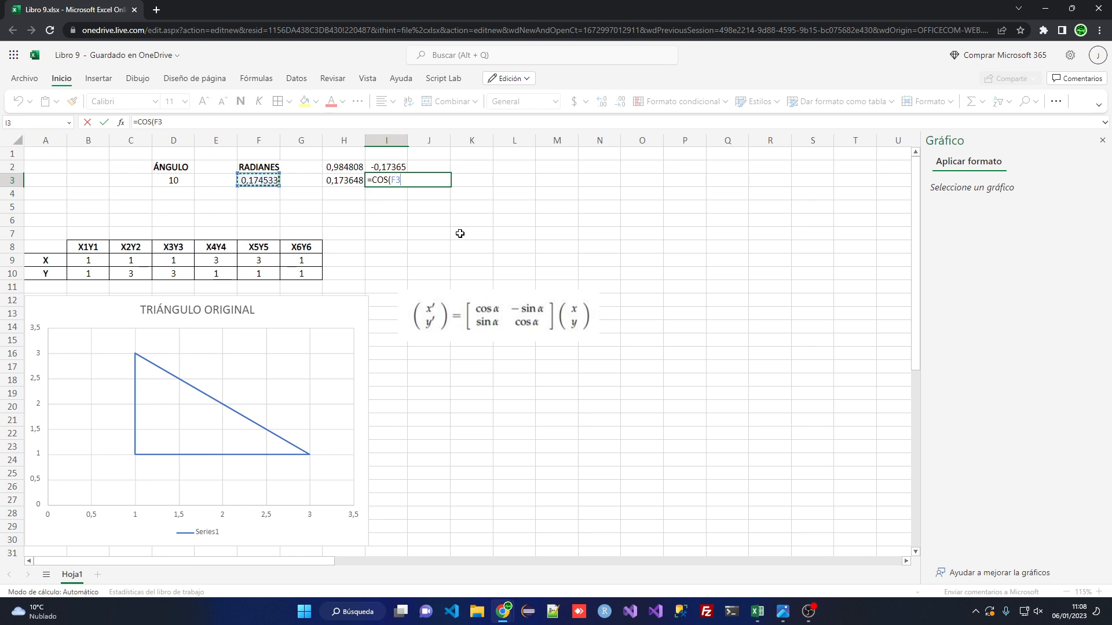
type(")")
key("Return")
- Try copying the cosine formula from H2 into J2, and clear the pasted cell
key("Up")
key("Up")
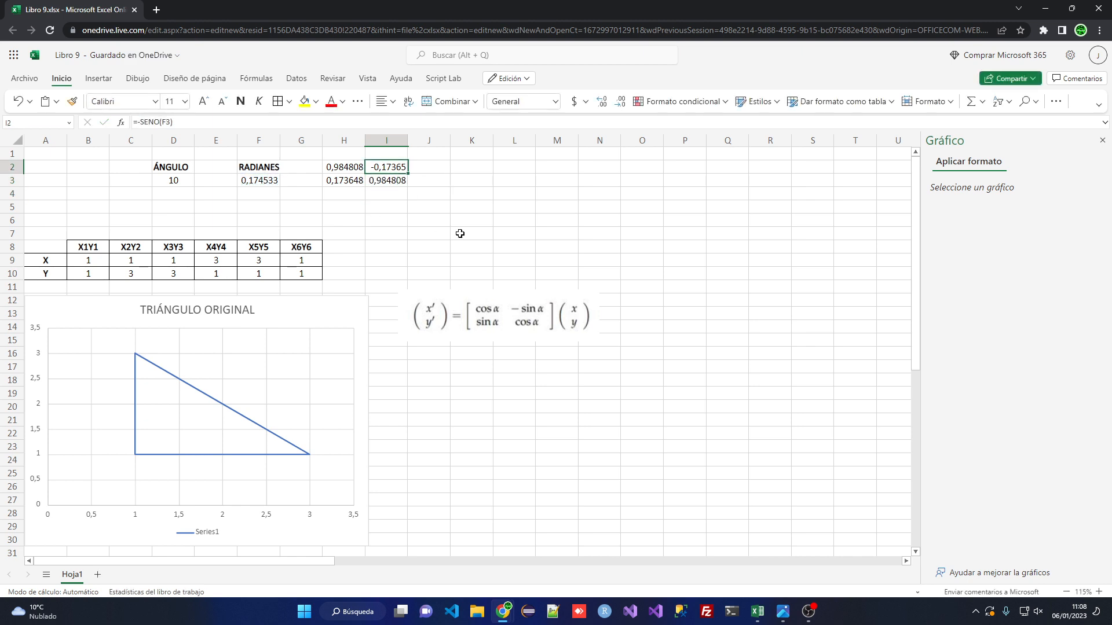
key("Down")
key("Left")
key("Up")
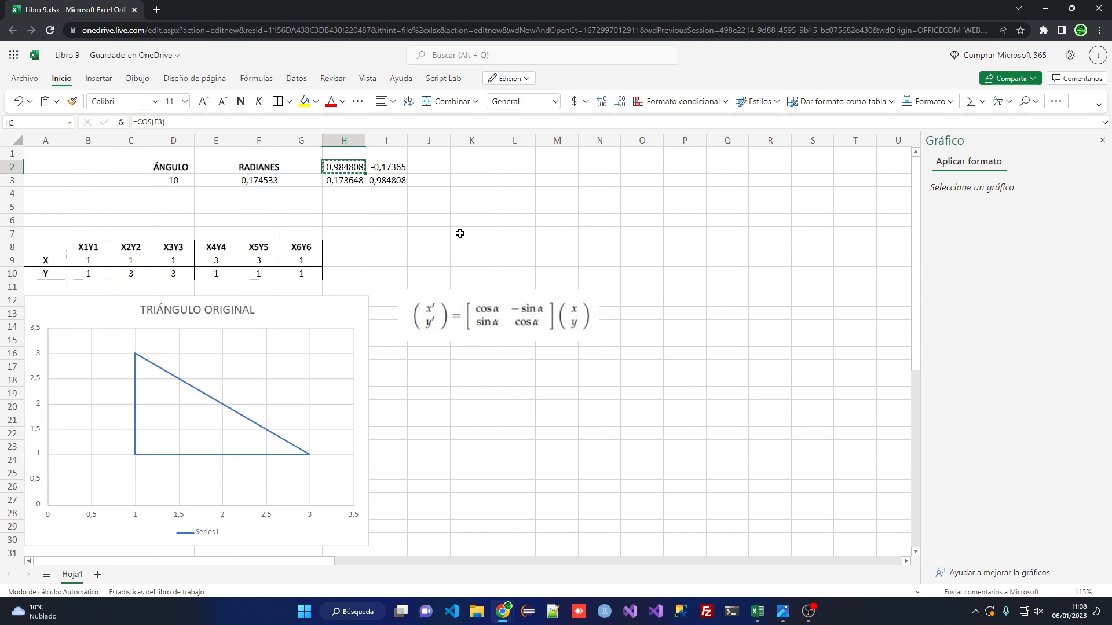
key("Right")
key("Right")
type("0,984961")
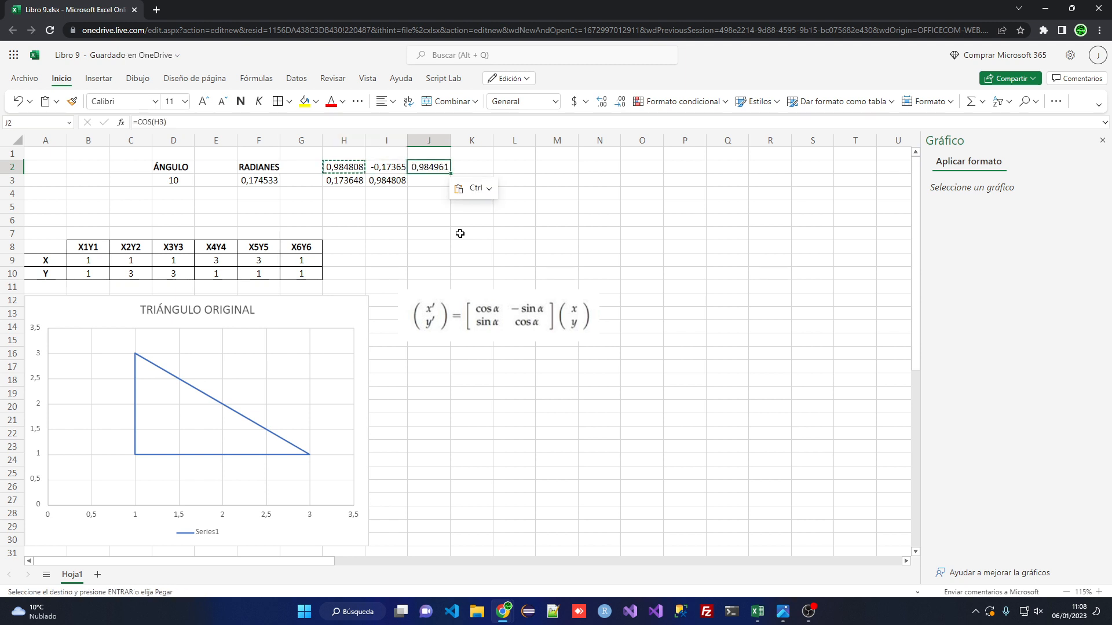
key("Escape")
key("Delete")
- Copy the cosine formula from H2 and paste it over the formula in I3
key("Left")
key("Left")
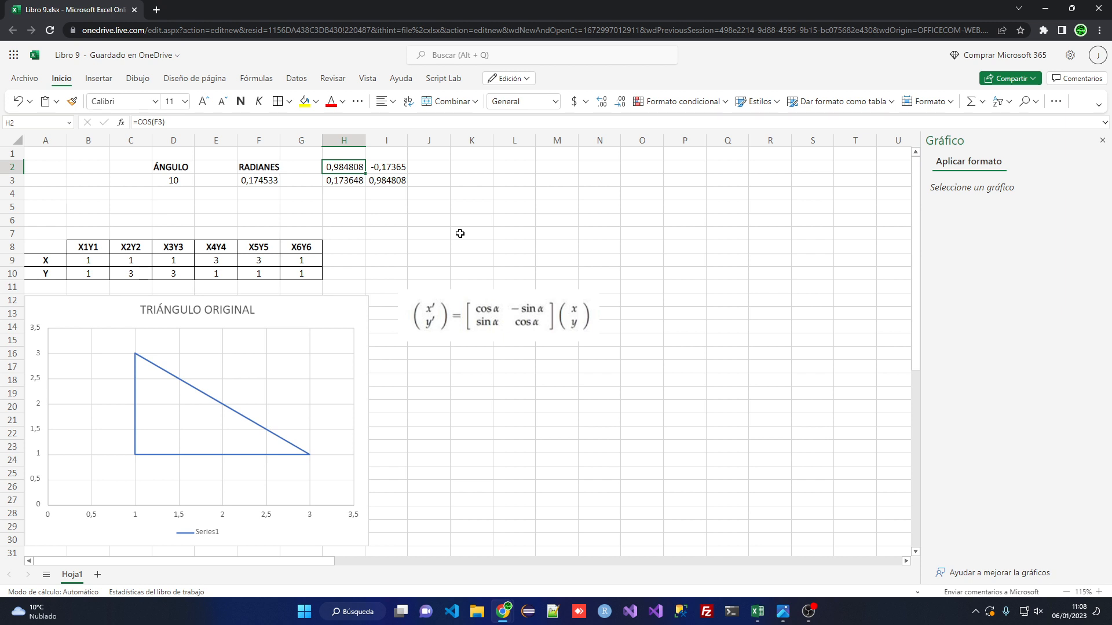
key("Down")
key("Right")
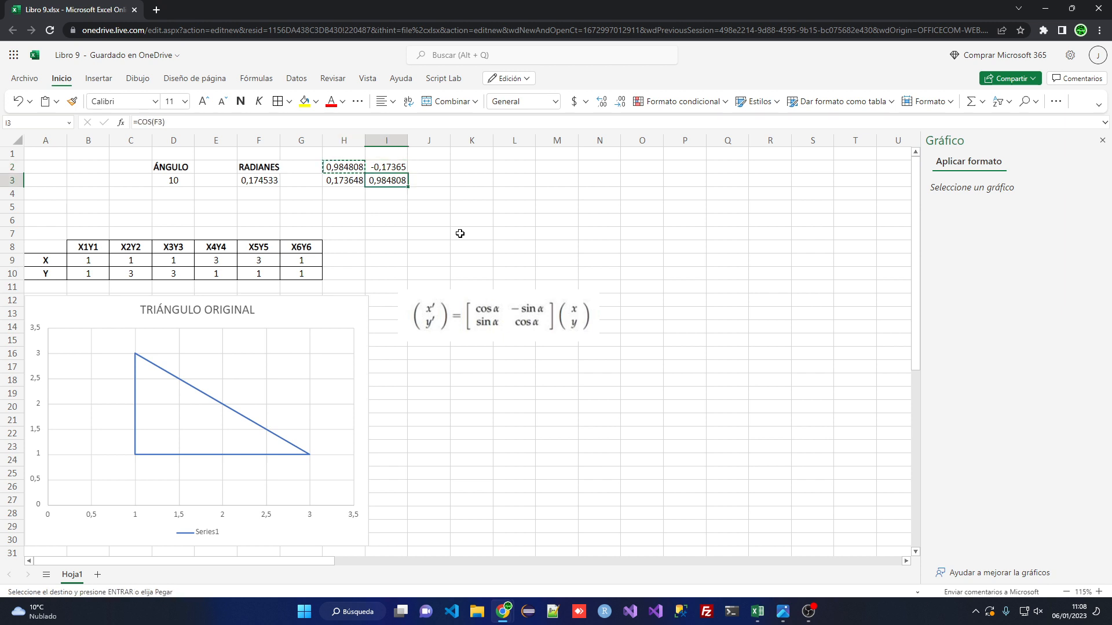
key("ctrl+v")
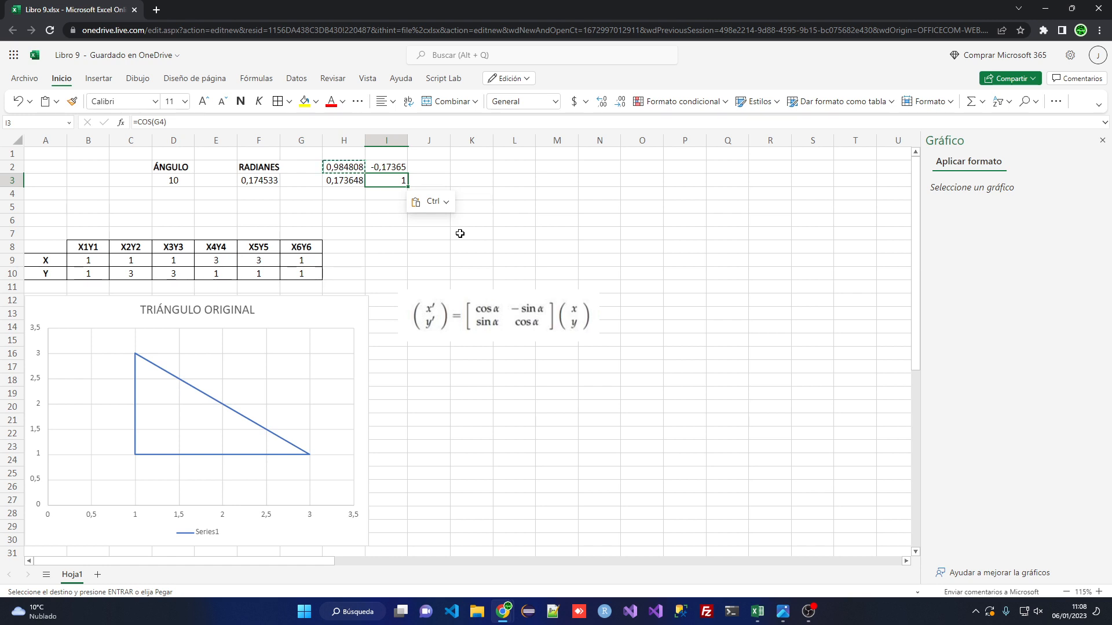
- Clear all the matrix formulas in the range H2:I3
key("Delete")
key("Up")
key("Left")
key("shift+Right")
key("shift+Down")
key("Delete")
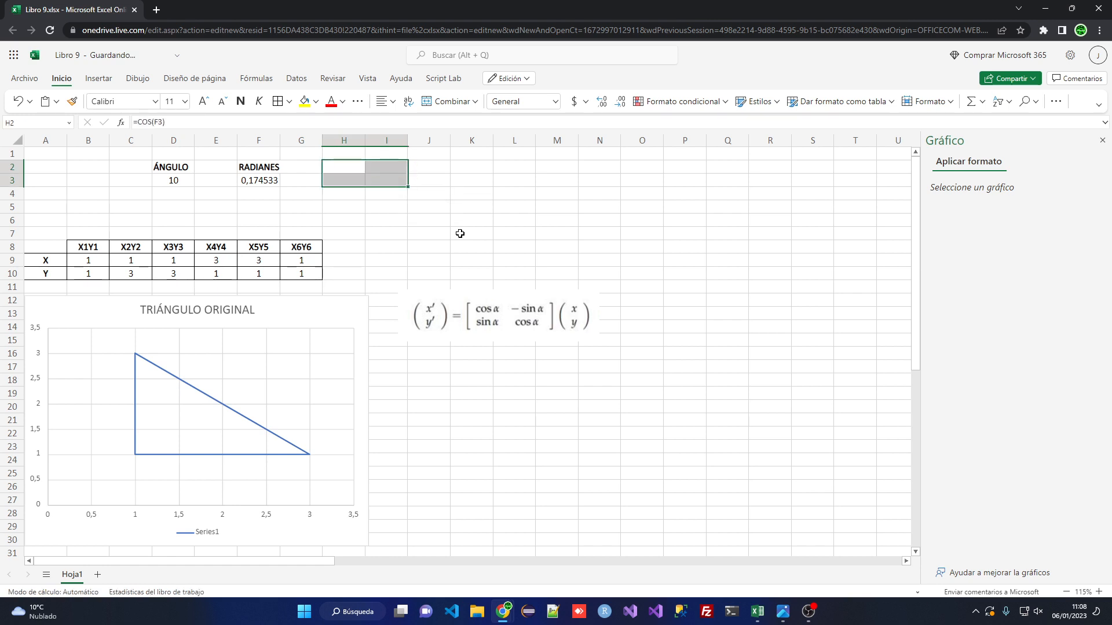
- Enter the cosine formula =COS($F$3) in H2 with an absolute reference to the radians cell
type("=COS(")
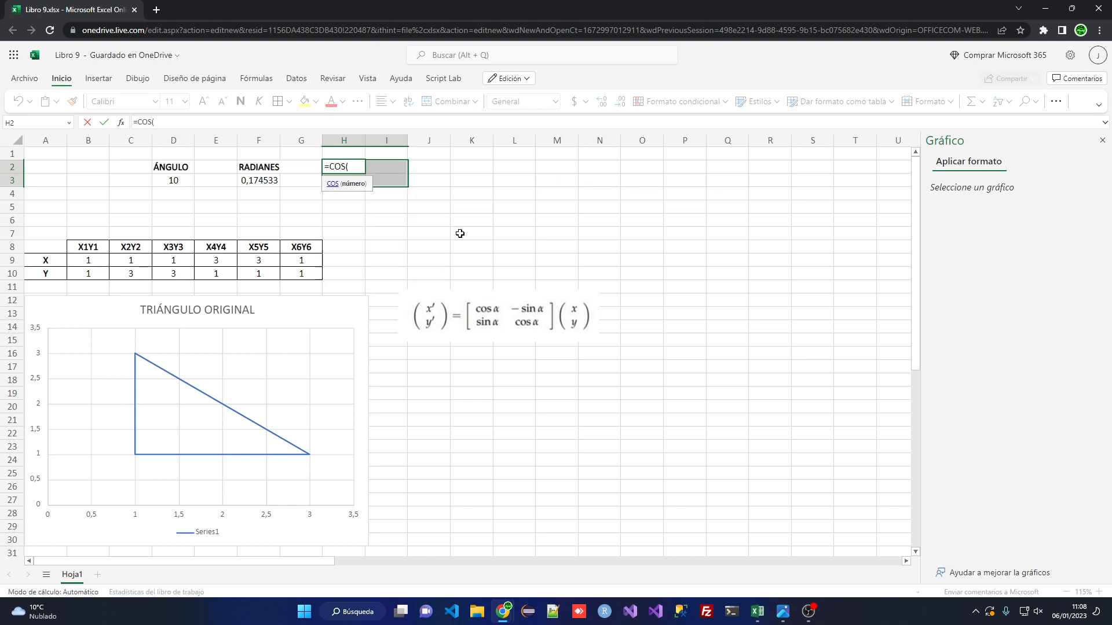
left_click(260, 180)
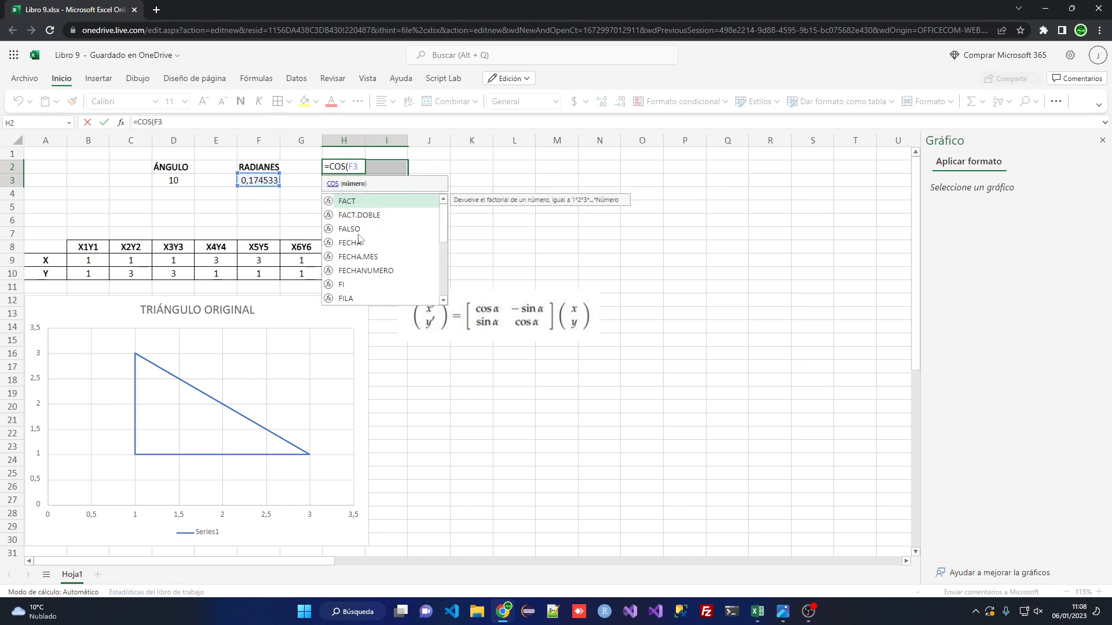
key("F4")
left_click(386, 165)
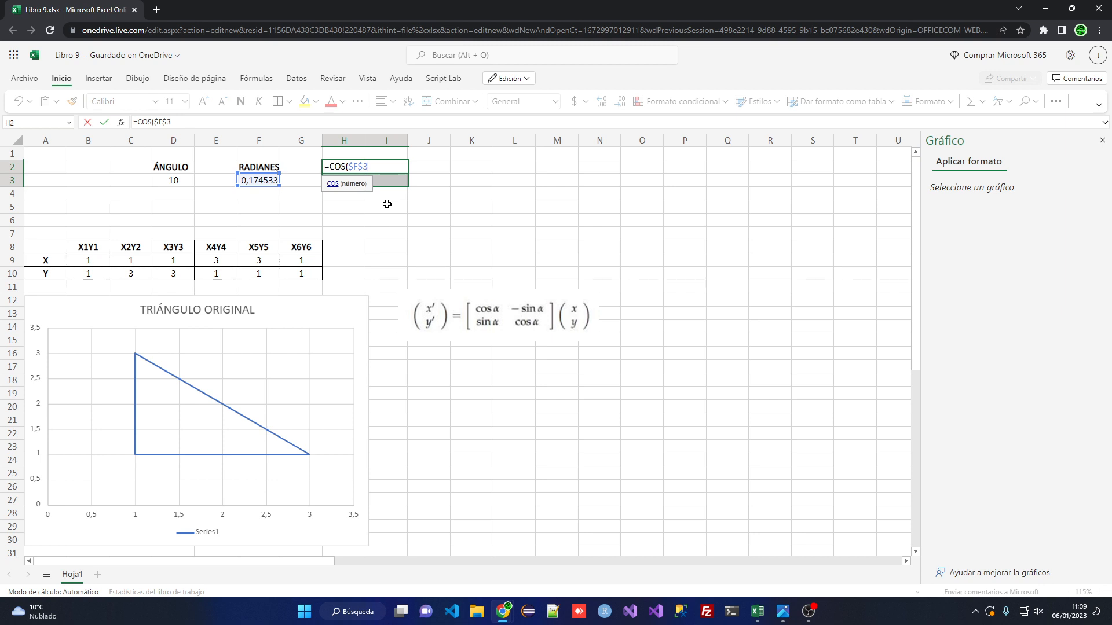
type(")")
key("Return")
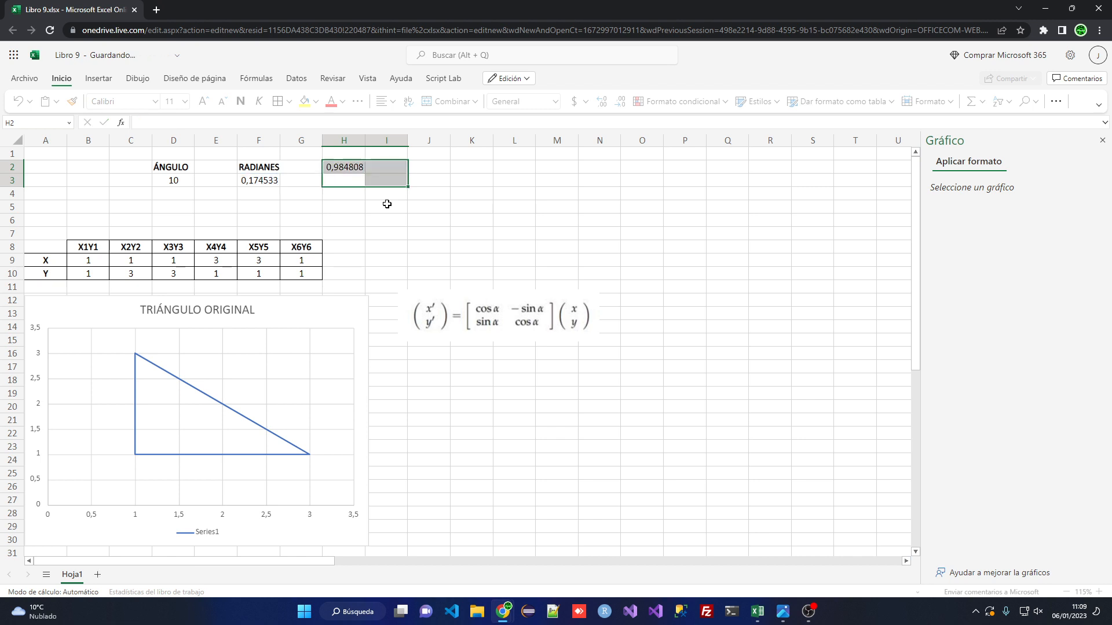
- Copy the cosine formula from H2 into I3
key("Up")
key("ctrl+c")
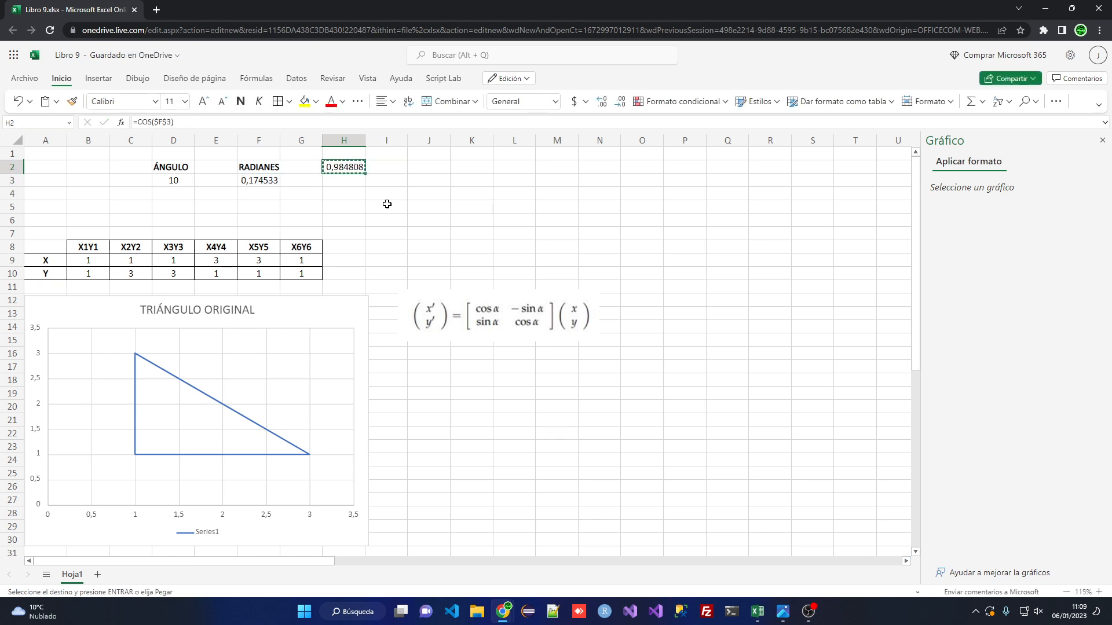
key("Right")
key("Down")
key("ctrl+v")
- Enter the sine of the radians value in H3 with the SENO function, referencing F3
key("Left")
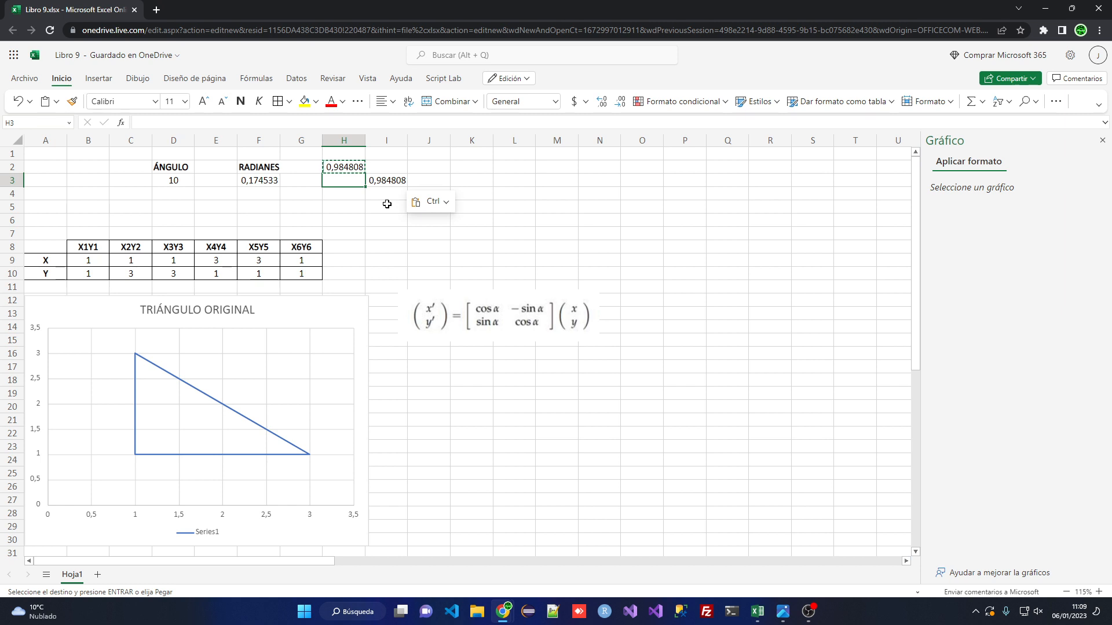
type("=SE")
key("Down")
key("Down")
key("Down")
key("Down")
key("Tab")
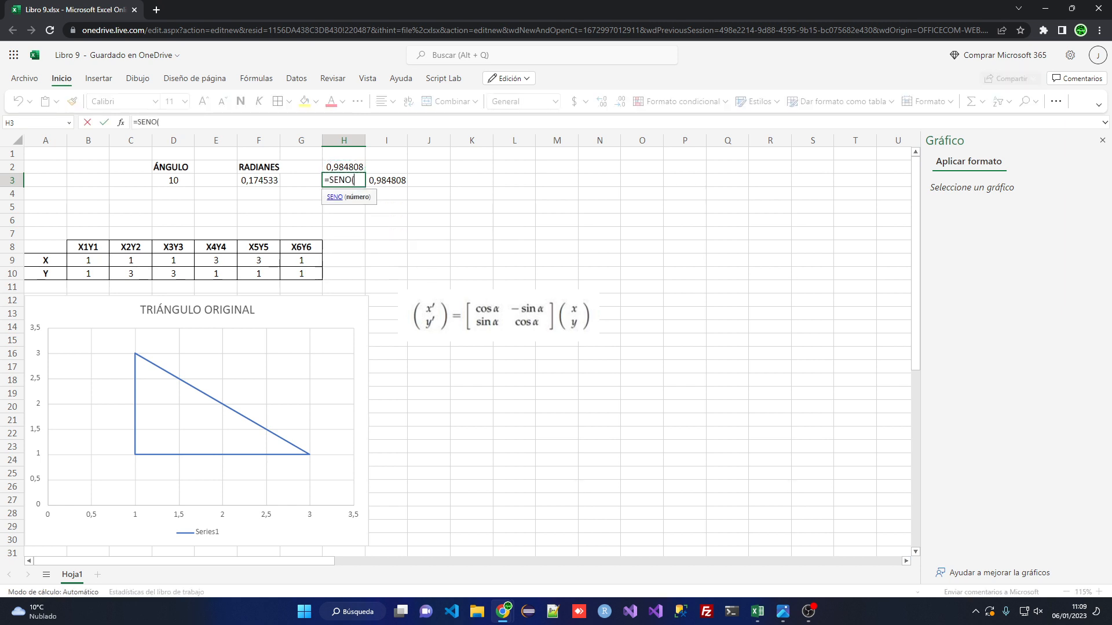
left_click(272, 181)
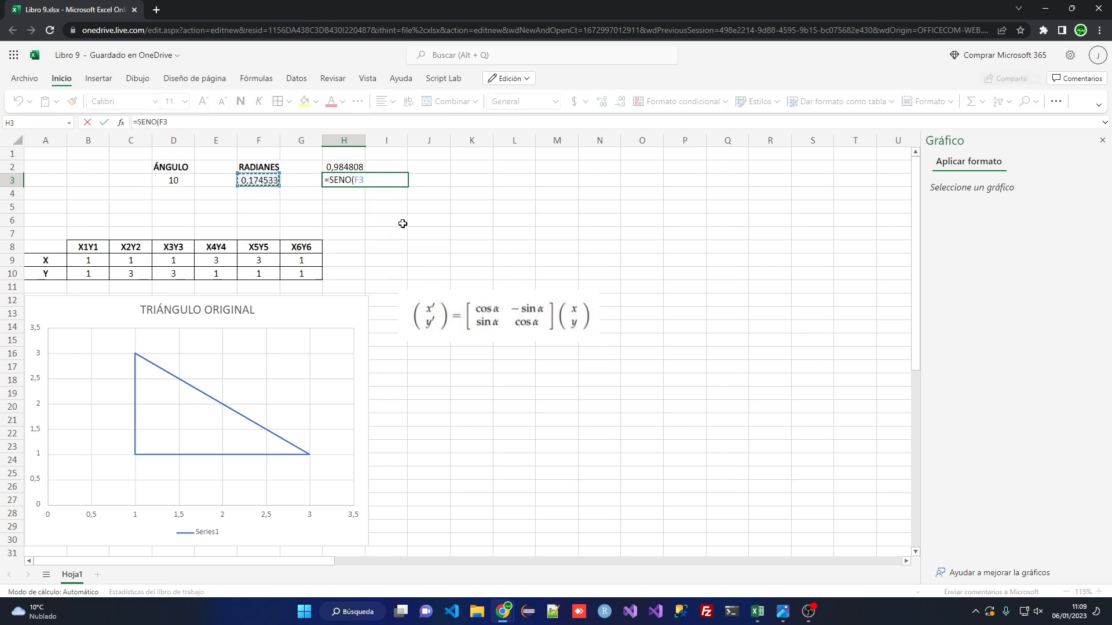
key("Return")
- Enter =-H3 in I2 to complete the rotation matrix with the negative sine
key("Up")
key("Right")
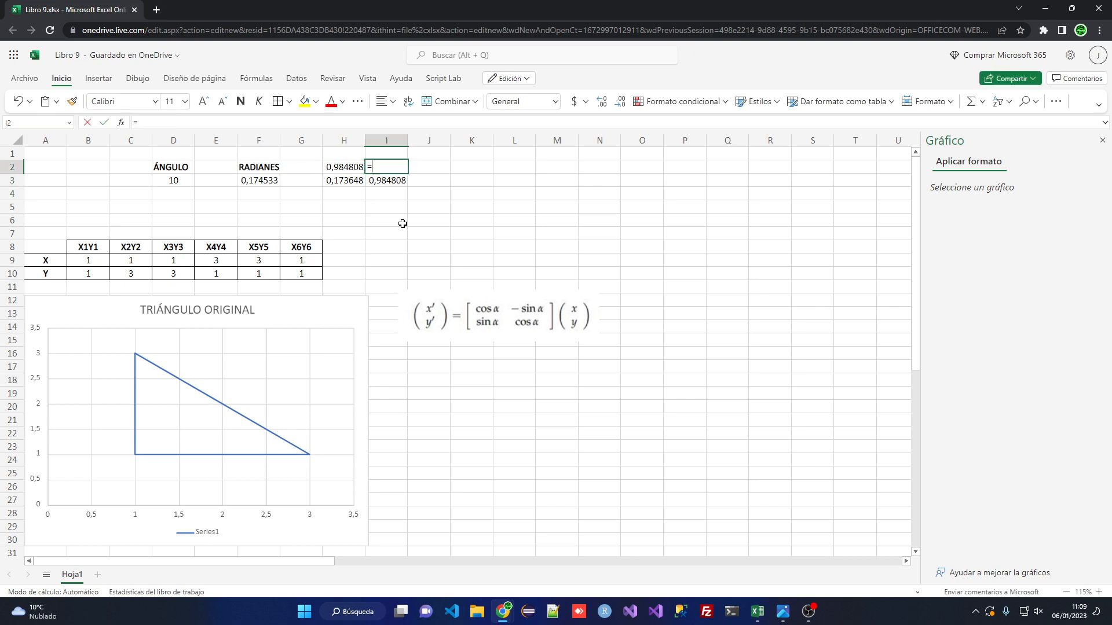
type("=-")
left_click(341, 180)
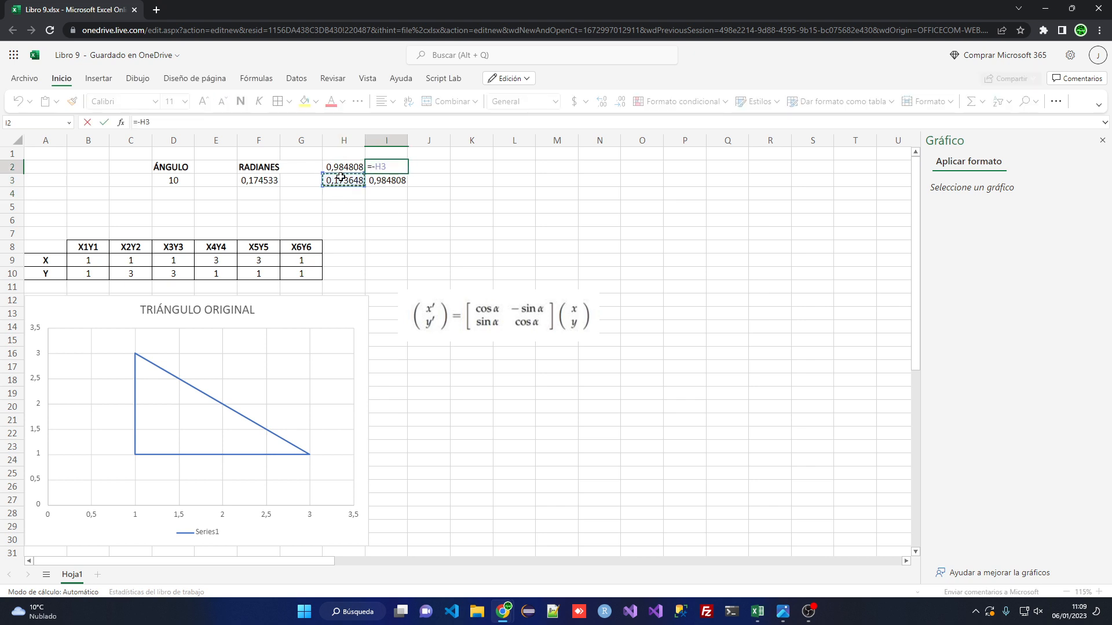
key("Return")
key("Left")
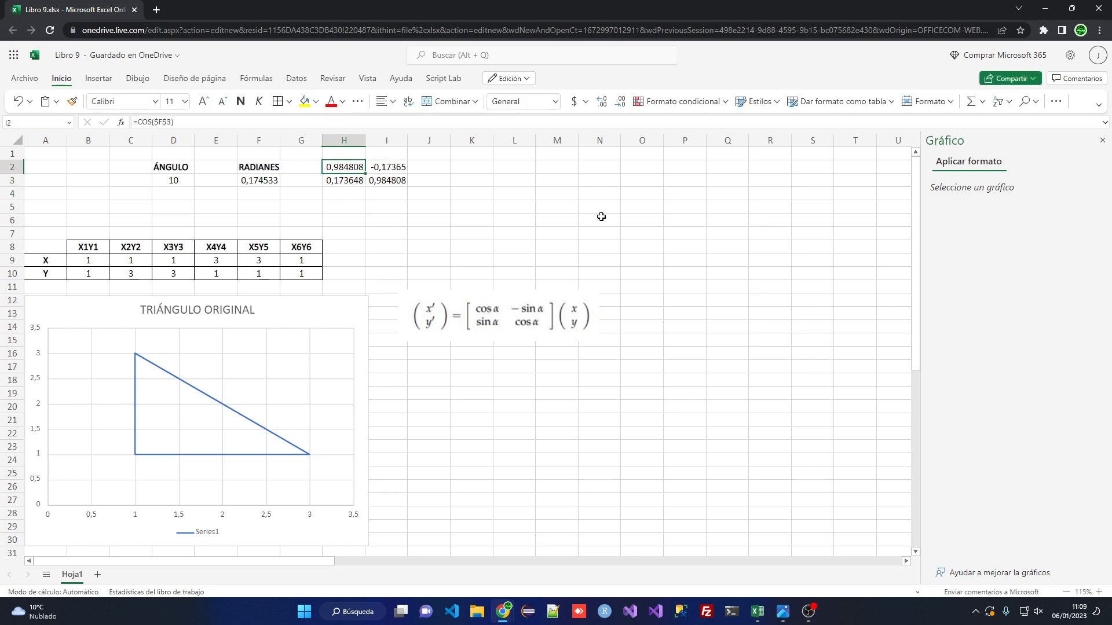
key("Down")
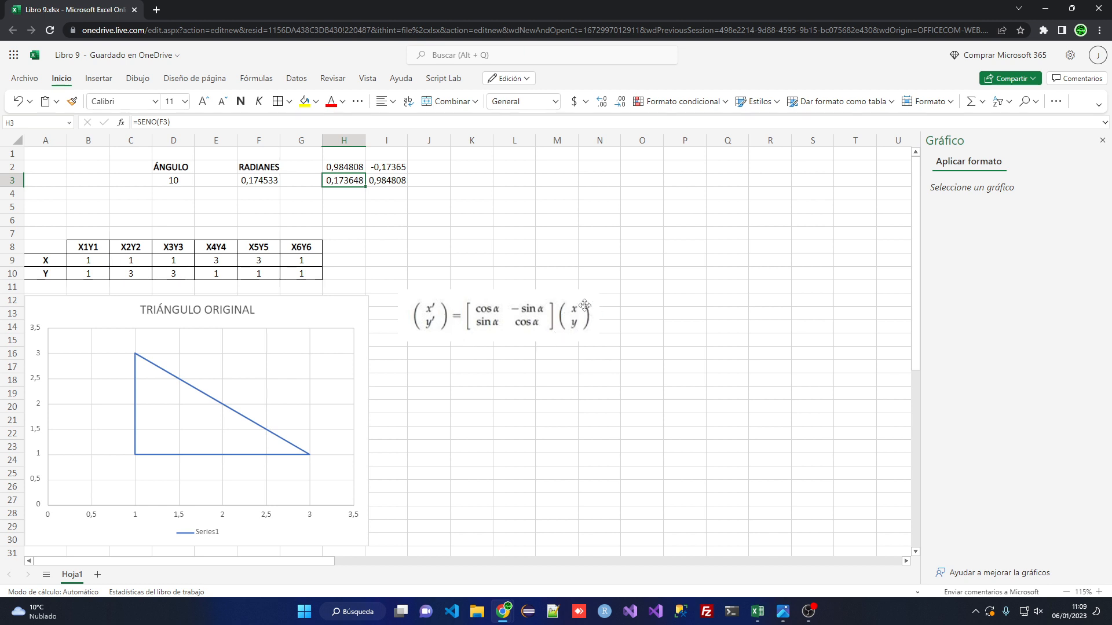
- Move the rotation formula image down to about rows 16 to 19, beside the original triangle chart
left_click_drag(93, 261, 307, 271)
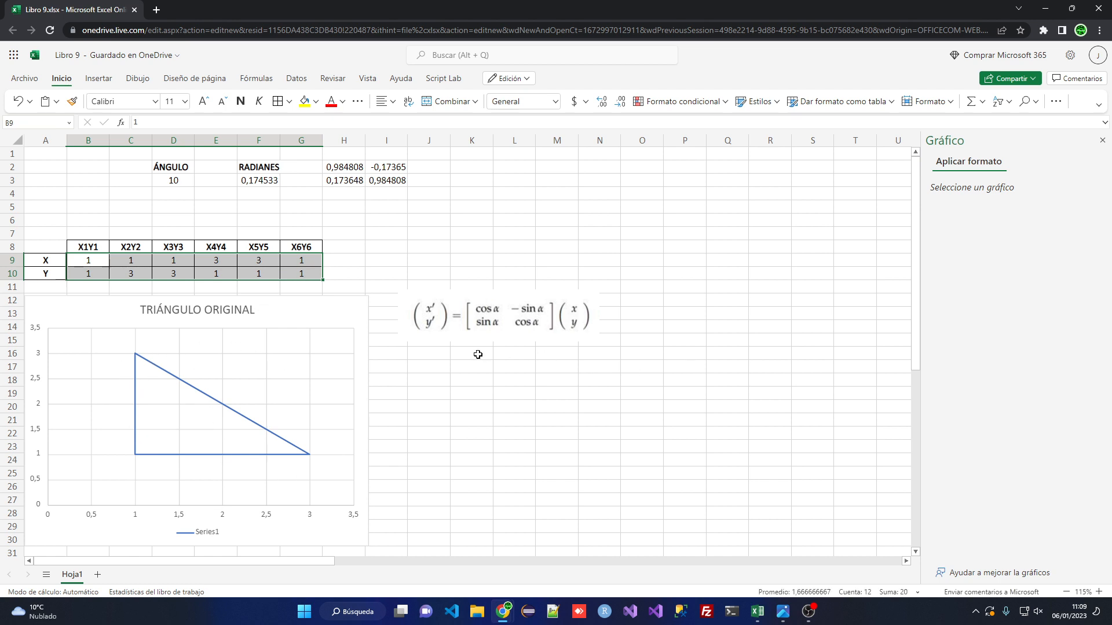
left_click_drag(513, 322, 520, 382)
left_click_drag(349, 166, 383, 180)
left_click_drag(105, 259, 315, 270)
left_click(178, 263)
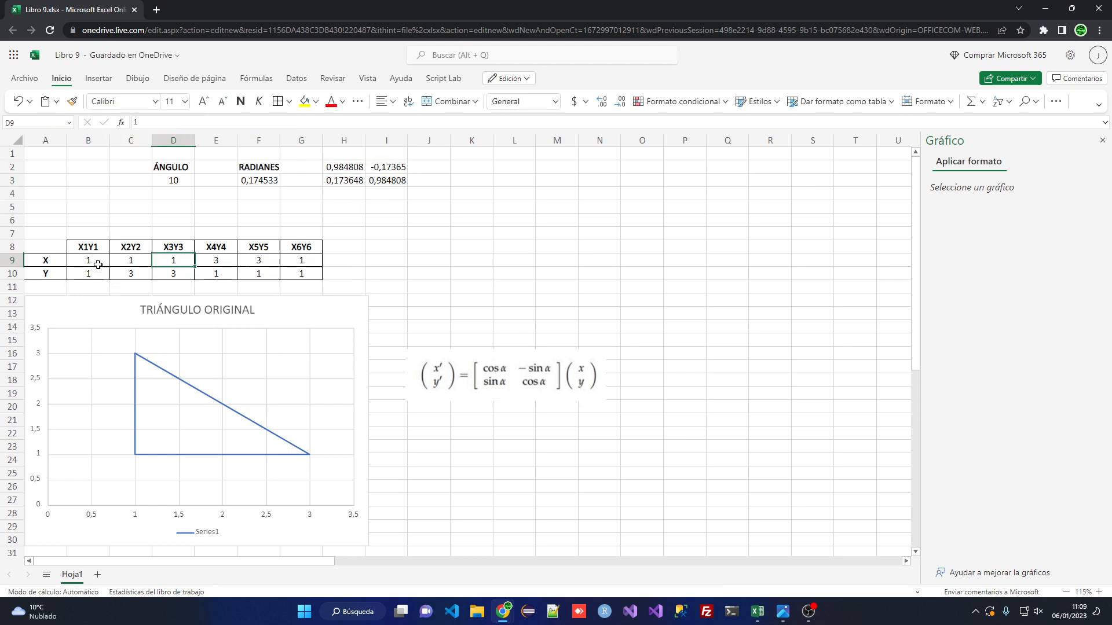
- Copy the coordinate table A8:G10 and paste it starting at J8
left_click_drag(42, 248, 290, 277)
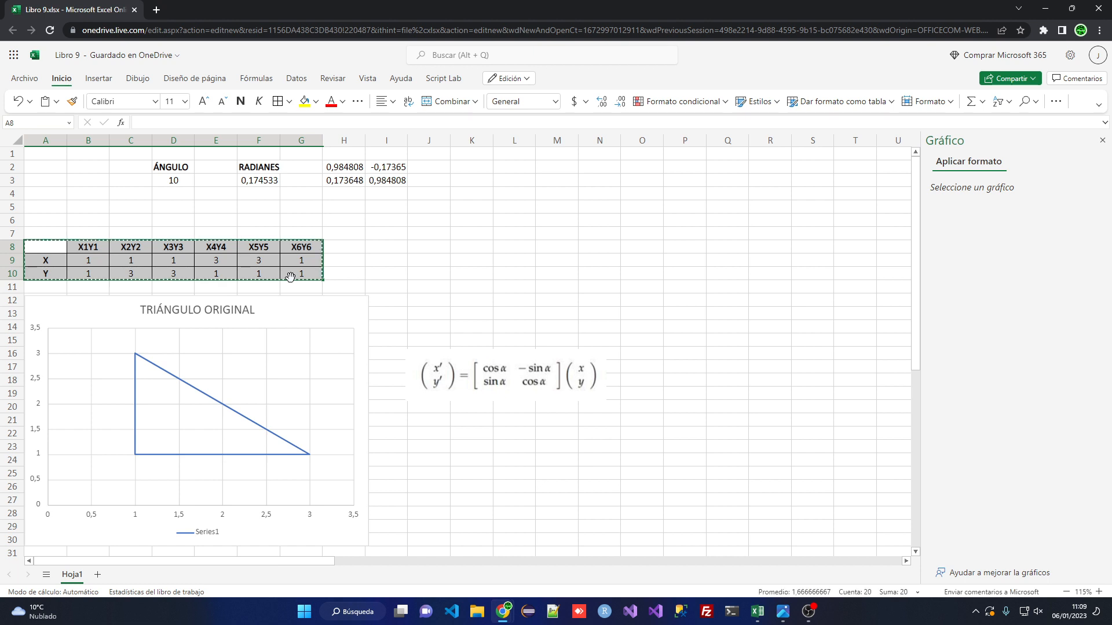
key("ctrl+c")
left_click(417, 247)
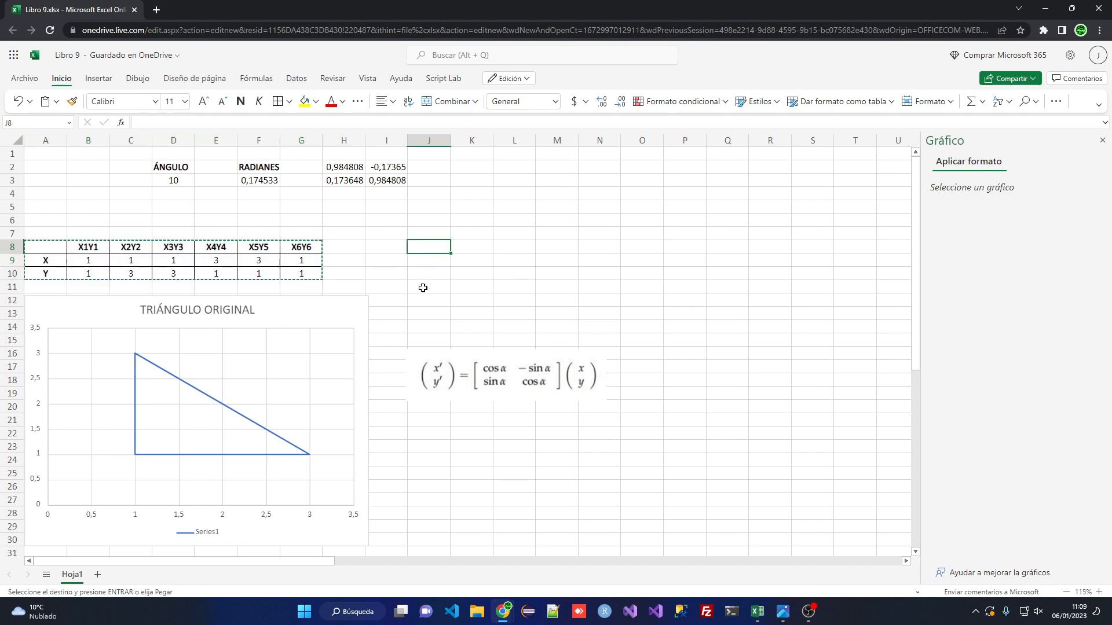
key("ctrl+v")
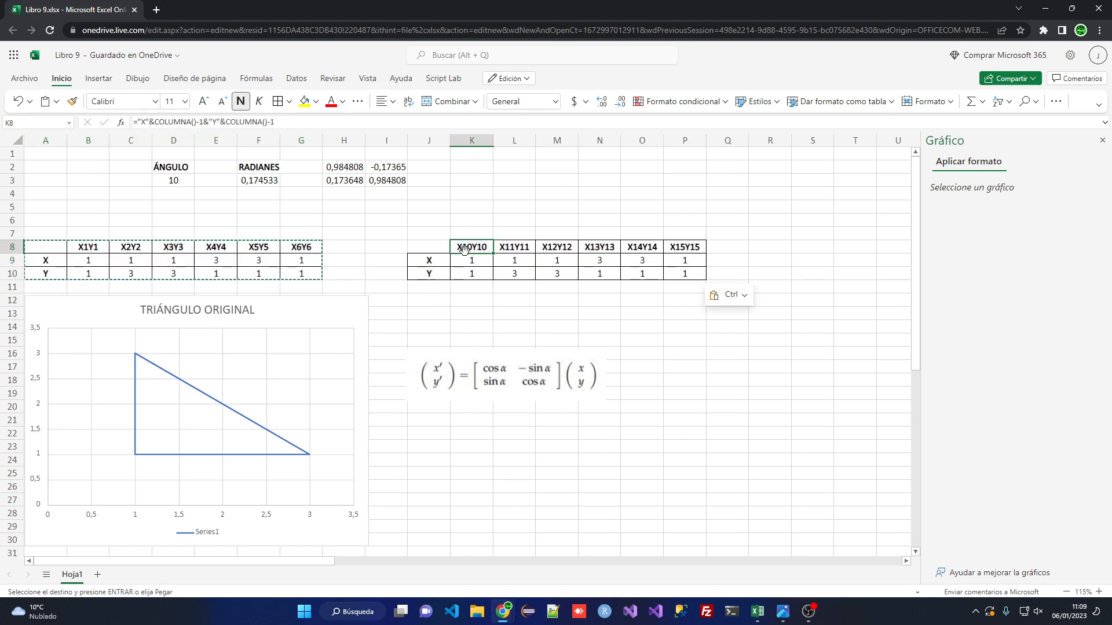
- Change both COLUMNA() offsets in the K8 header formula to 9
double_click(476, 248)
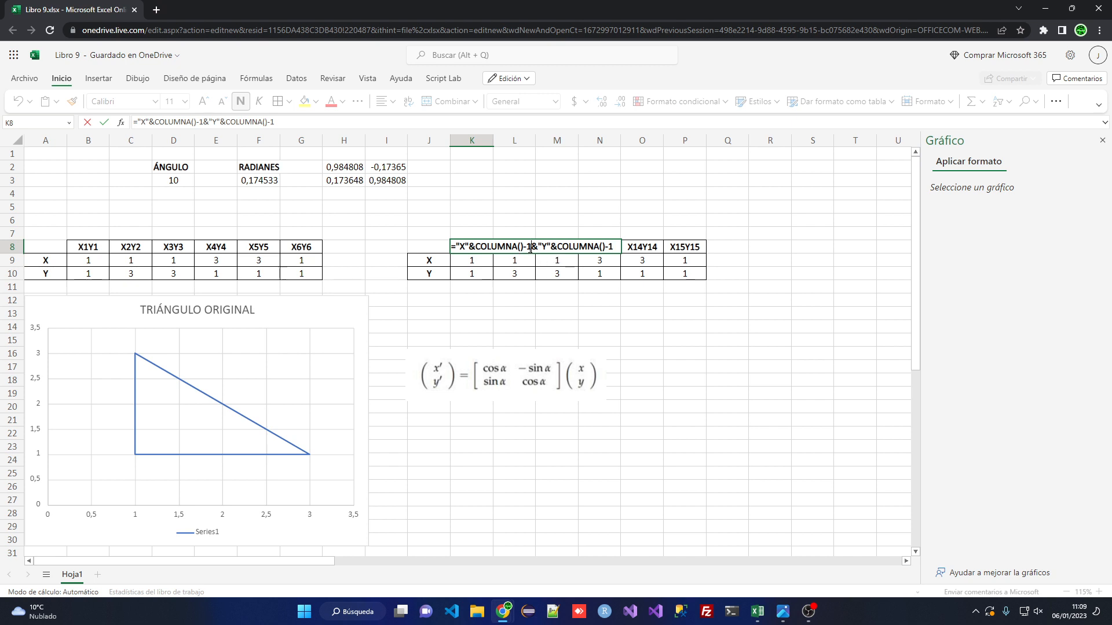
key("BackSpace")
type("9")
type("9")
key("Return")
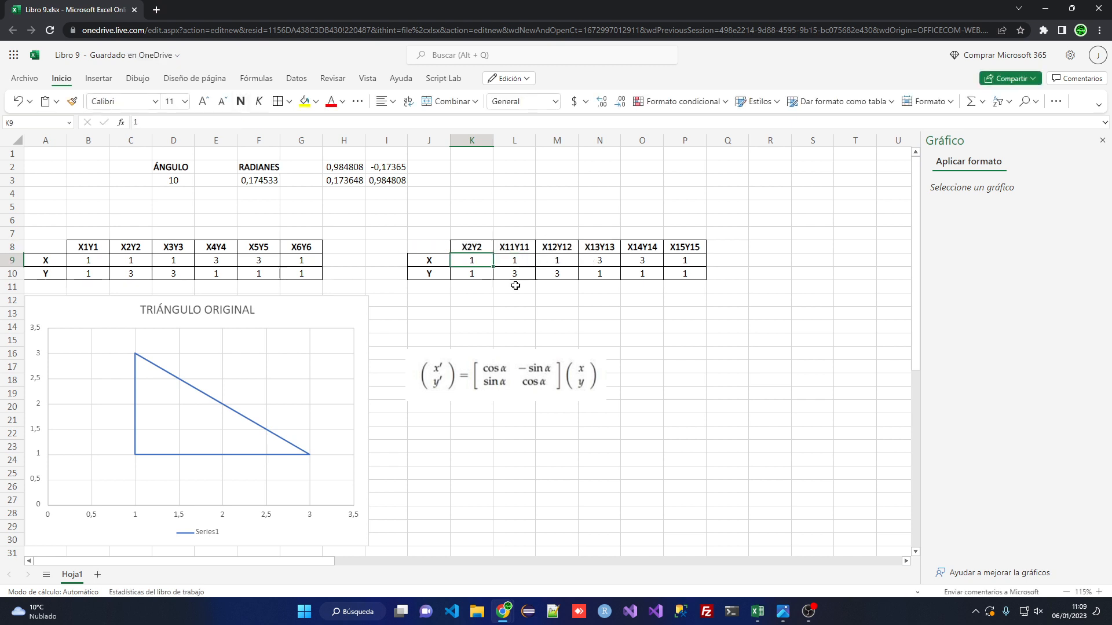
- Change the K8 header formula to ="X"&COLUMNA()-10&"Y"&COLUMNA()-10 and fill it across to P8
double_click(481, 248)
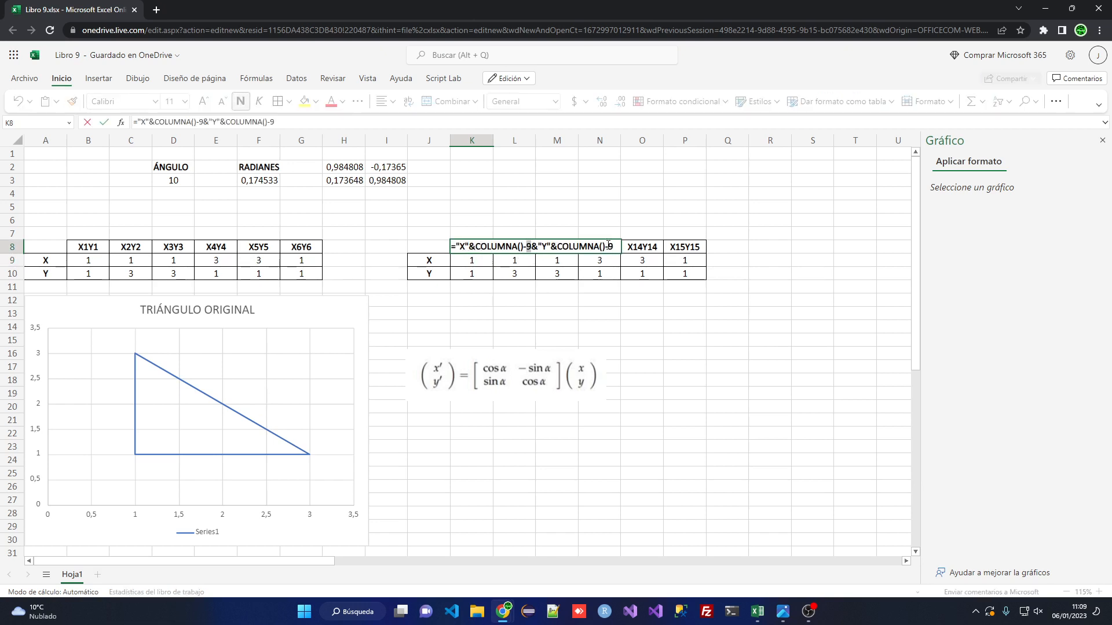
type("10")
key("End")
key("BackSpace")
type("10")
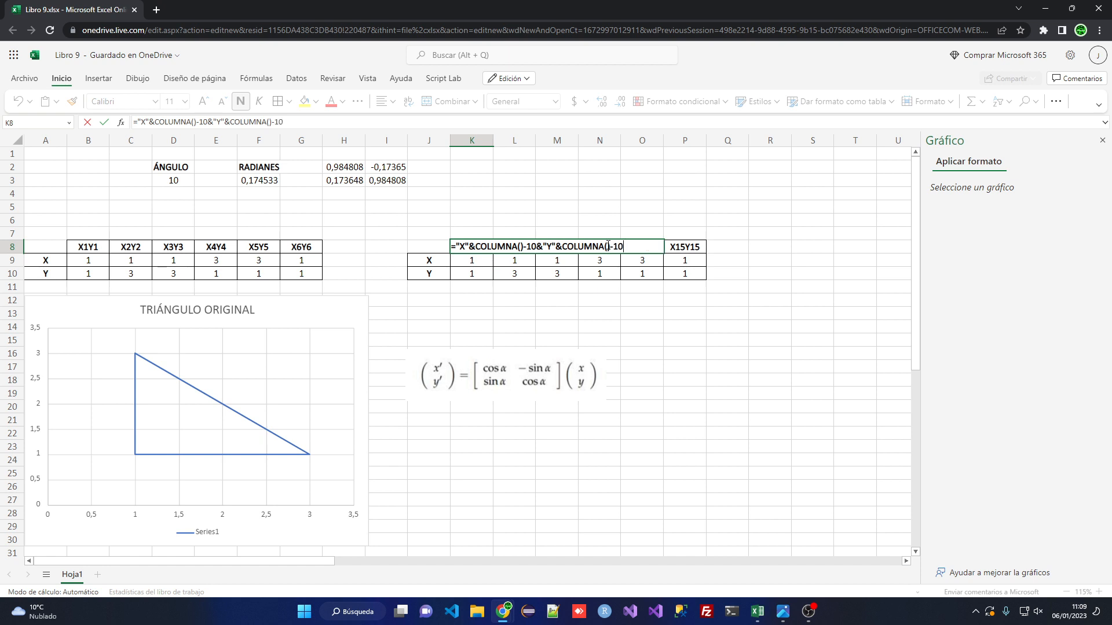
key("Return")
left_click(478, 252)
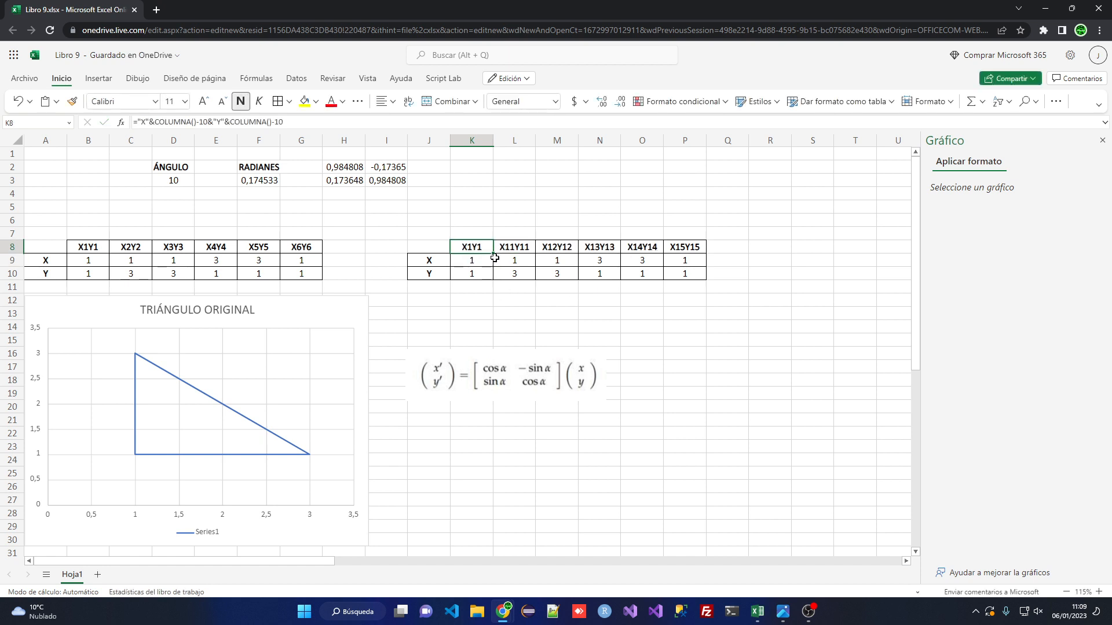
left_click_drag(493, 253, 680, 249)
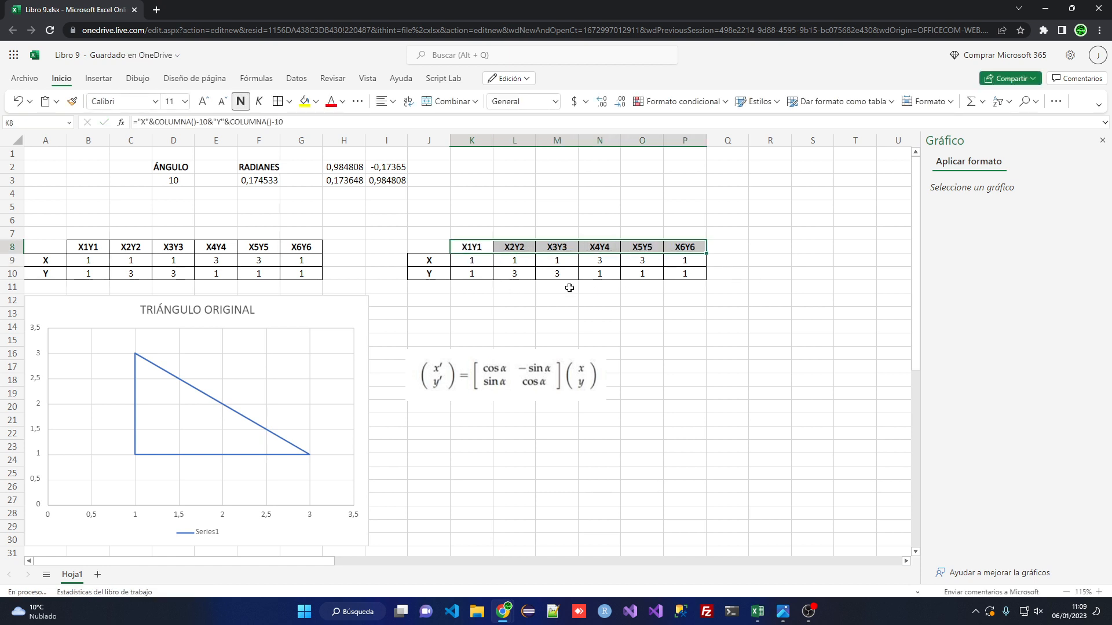
- Add a prime mark after X and Y in the K8 header formula and fill it across to P8
double_click(470, 248)
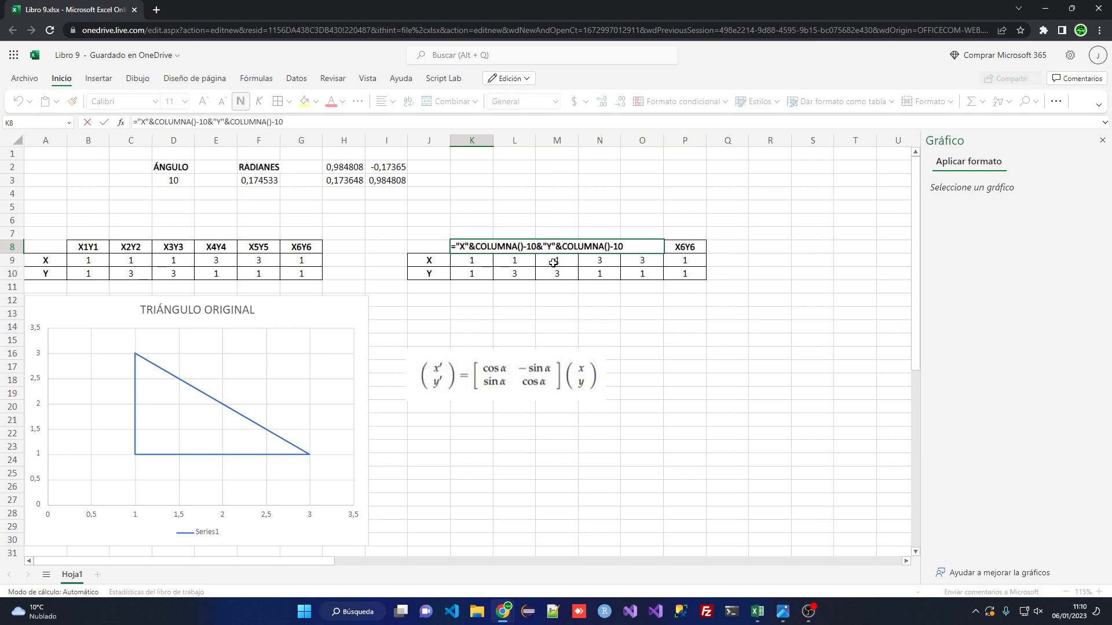
type("\"X")
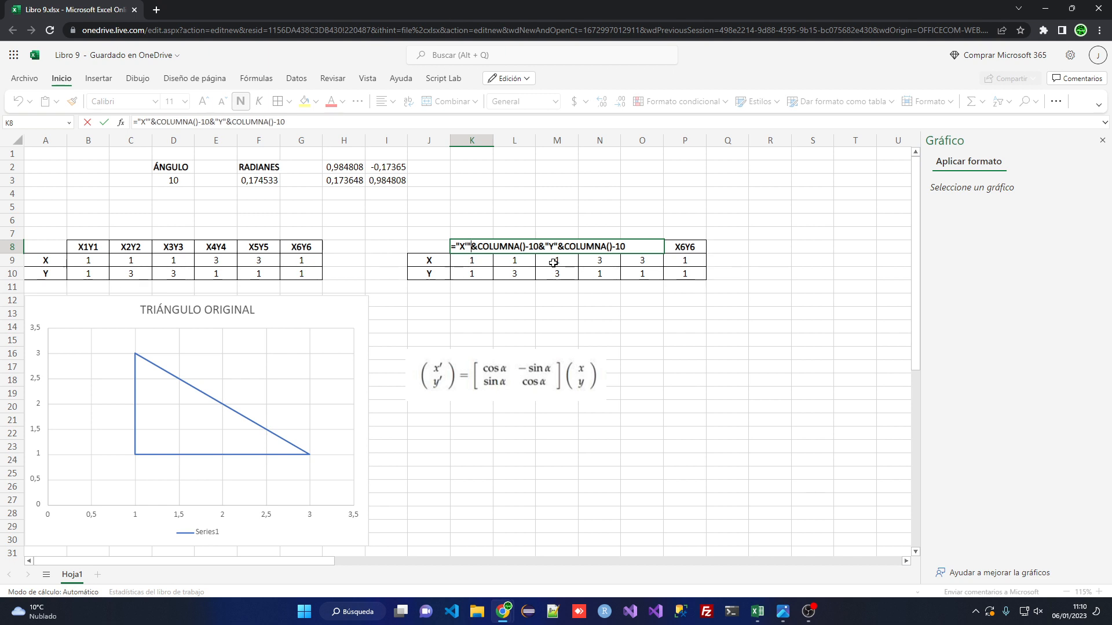
type("'")
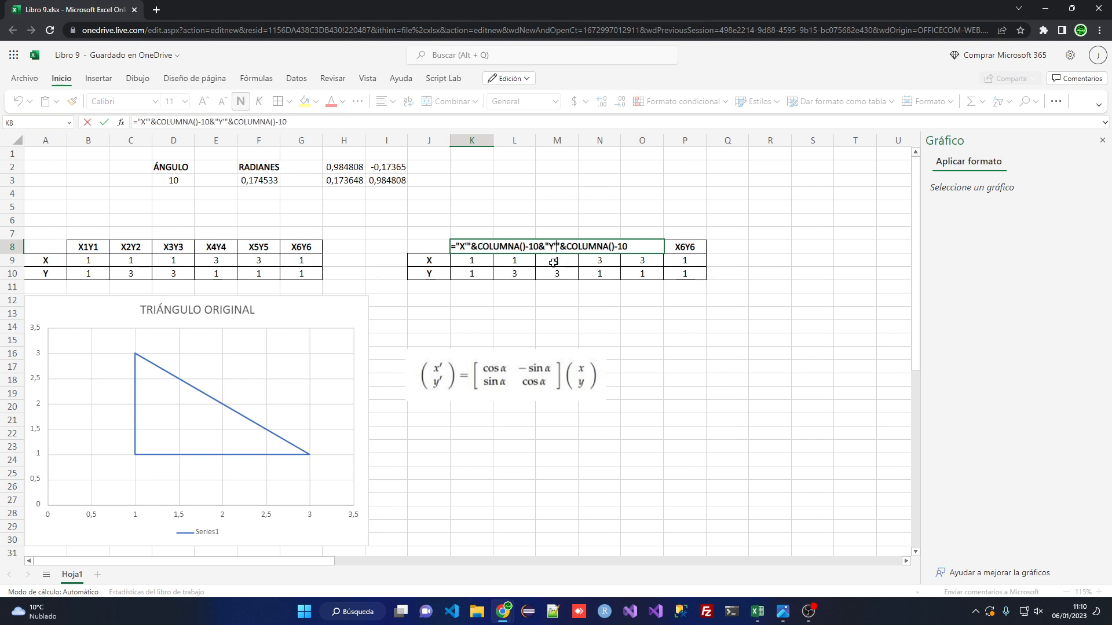
key("ctrl+Return")
left_click_drag(496, 251, 686, 256)
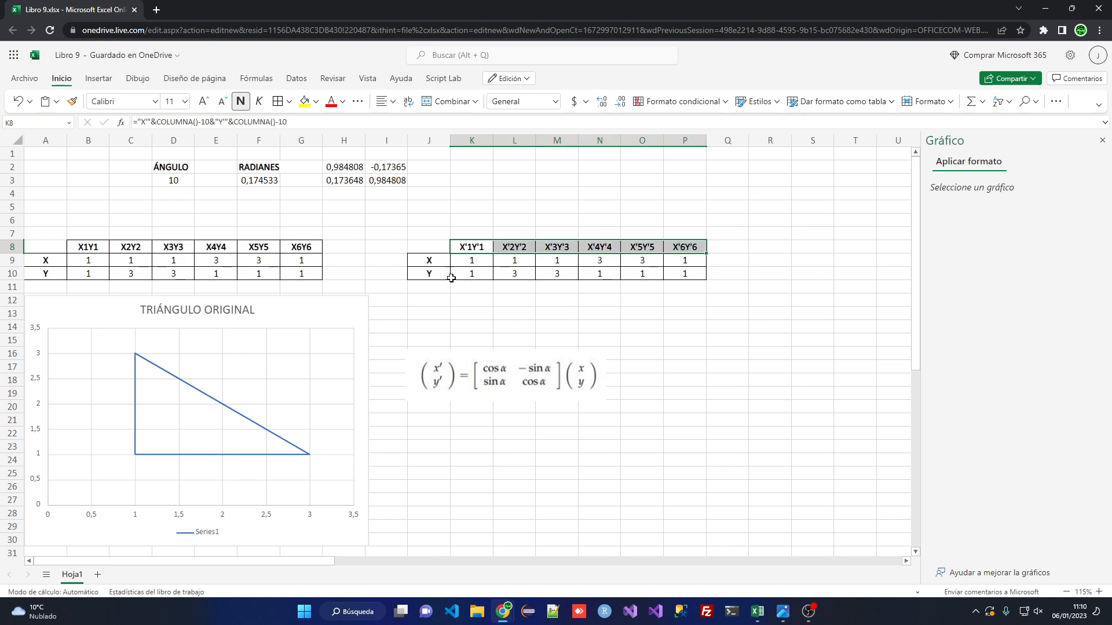
- Clear the copied coordinate values in K9:P10
left_click(498, 279)
left_click_drag(484, 263, 691, 272)
key("Delete")
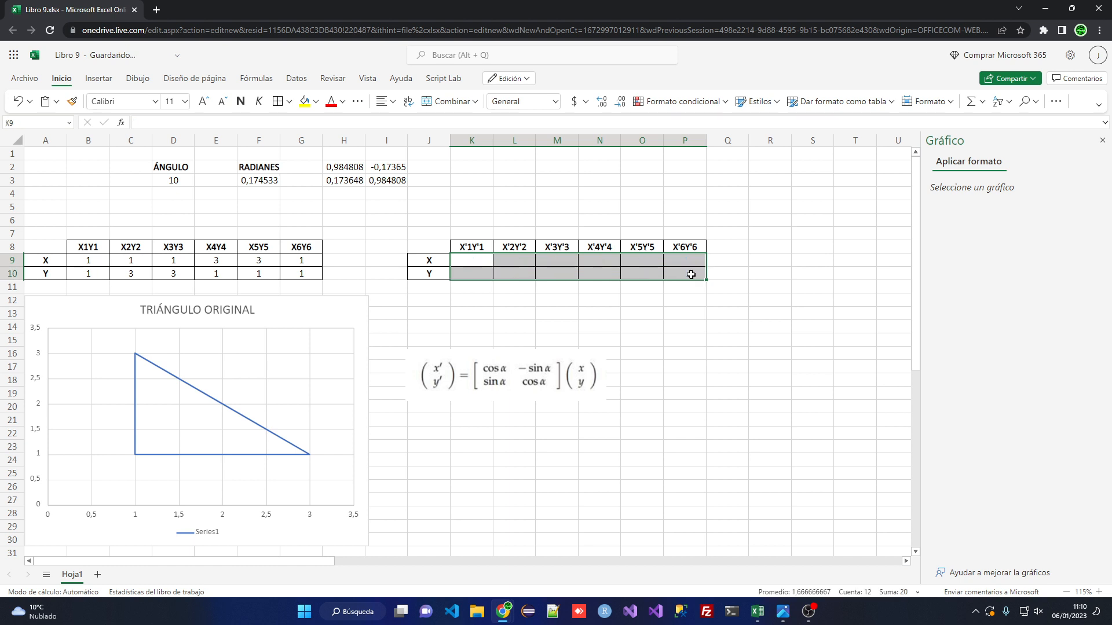
- Enter =MMULT(H2:I3;B9:G10) in K9 to calculate the rotated coordinates
key("Up")
key("Down")
type("=MU")
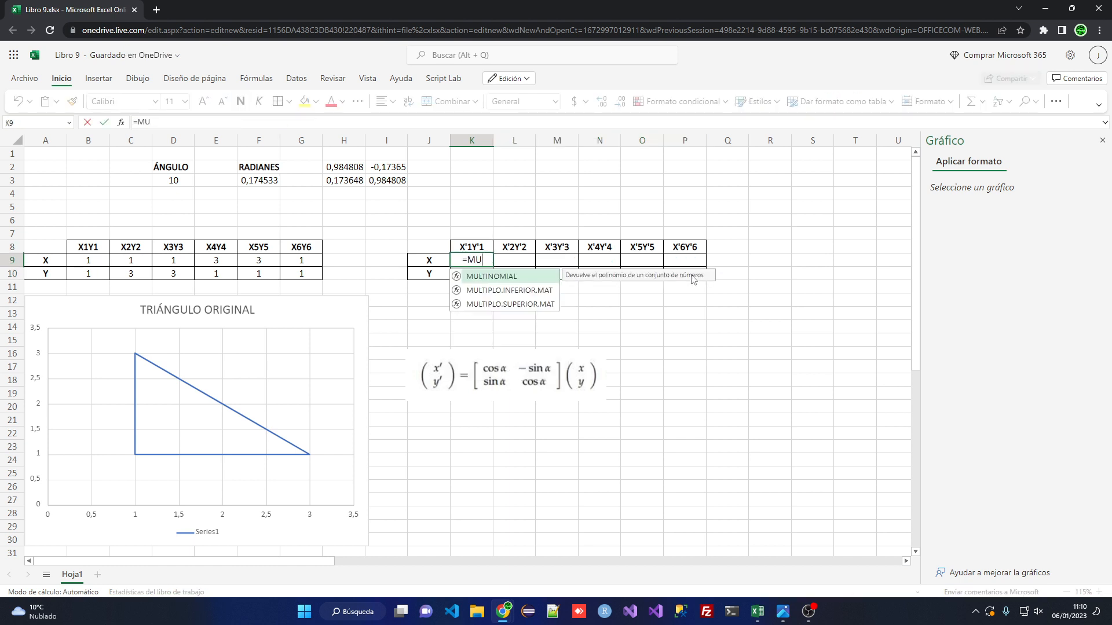
key("BackSpace")
type("MMULT(")
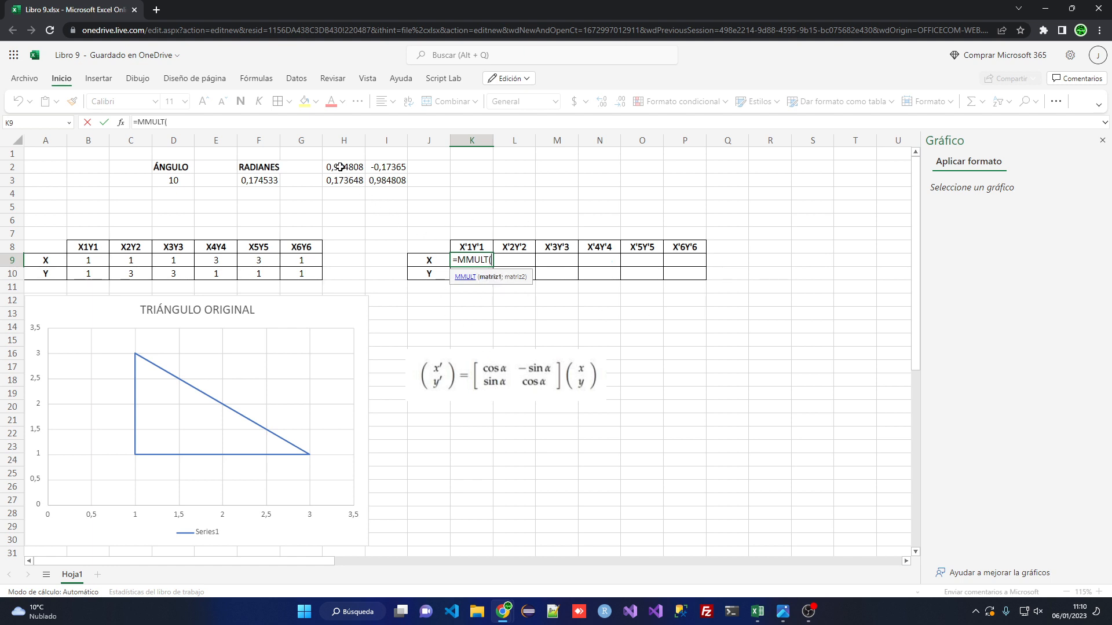
left_click_drag(339, 167, 387, 181)
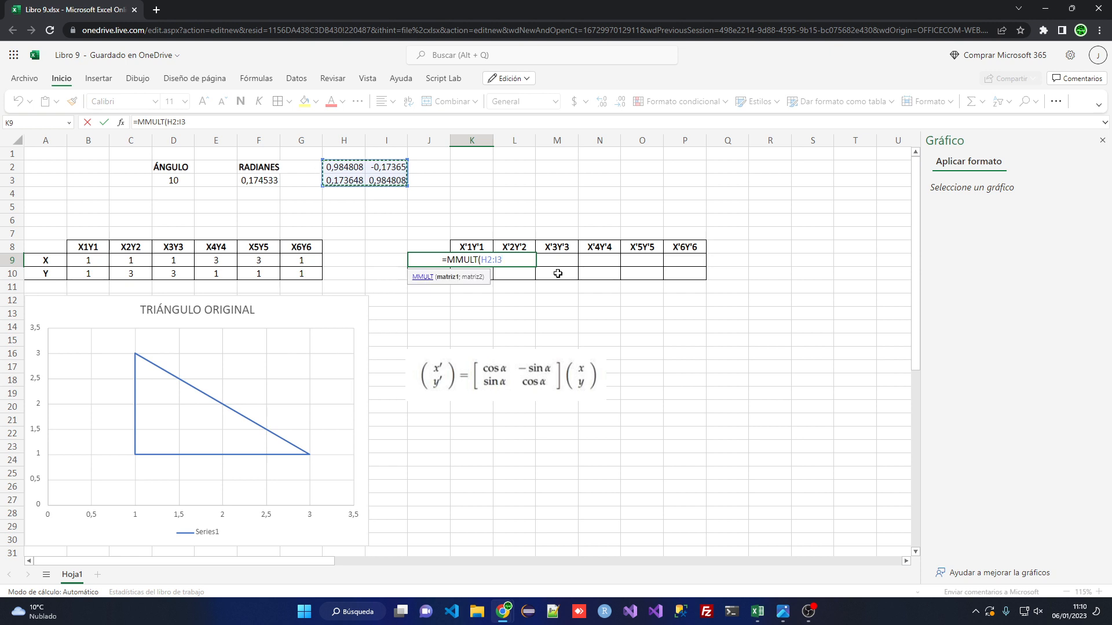
type(";")
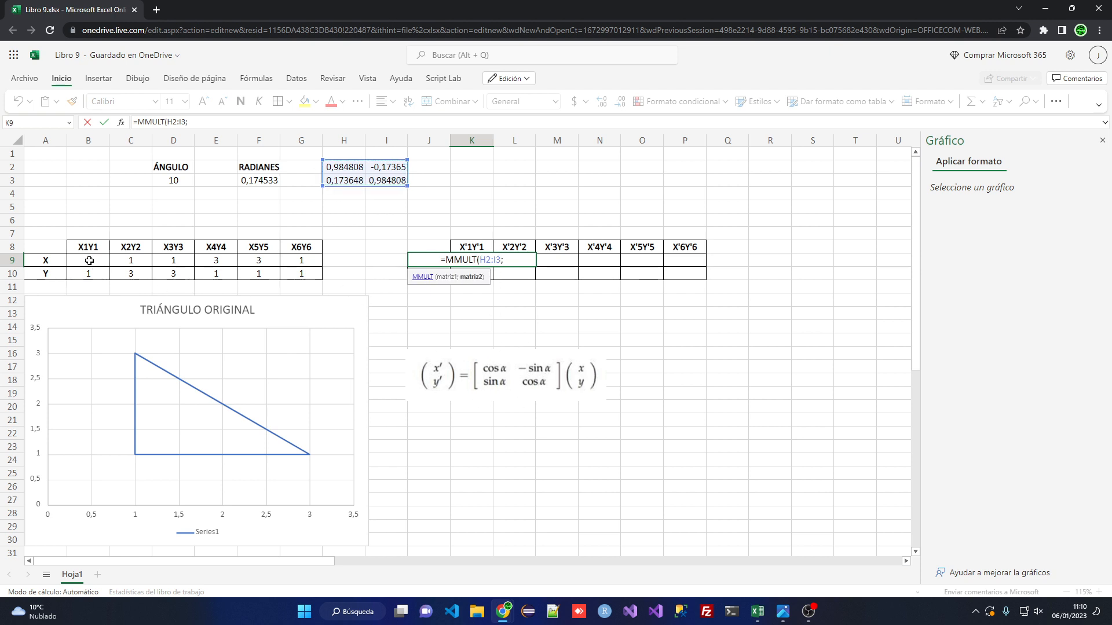
left_click_drag(88, 260, 299, 273)
type(")")
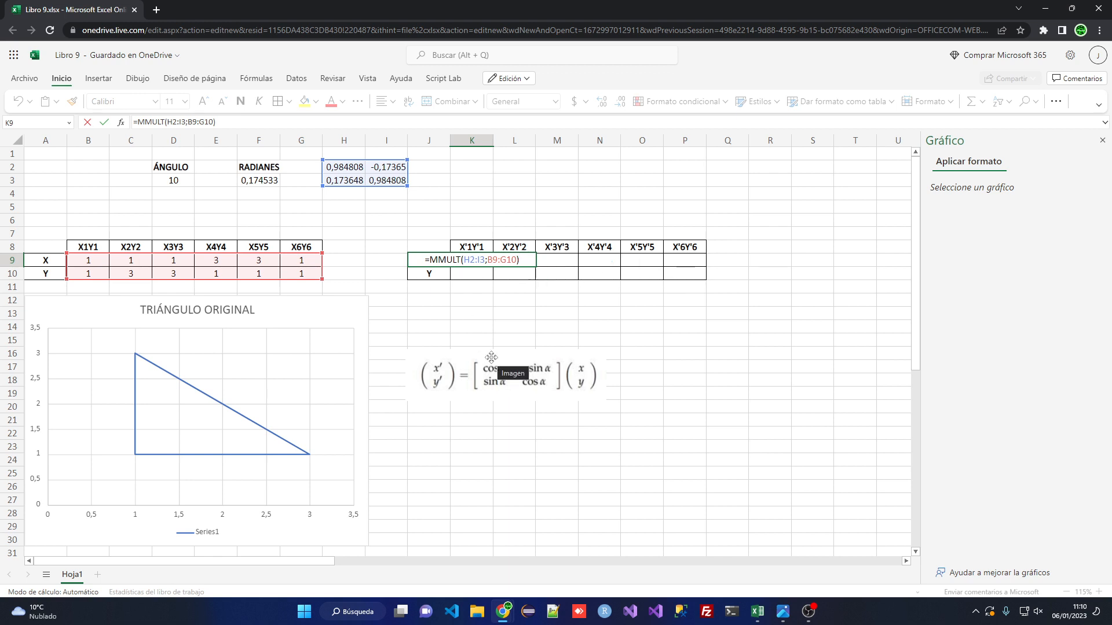
key("Return")
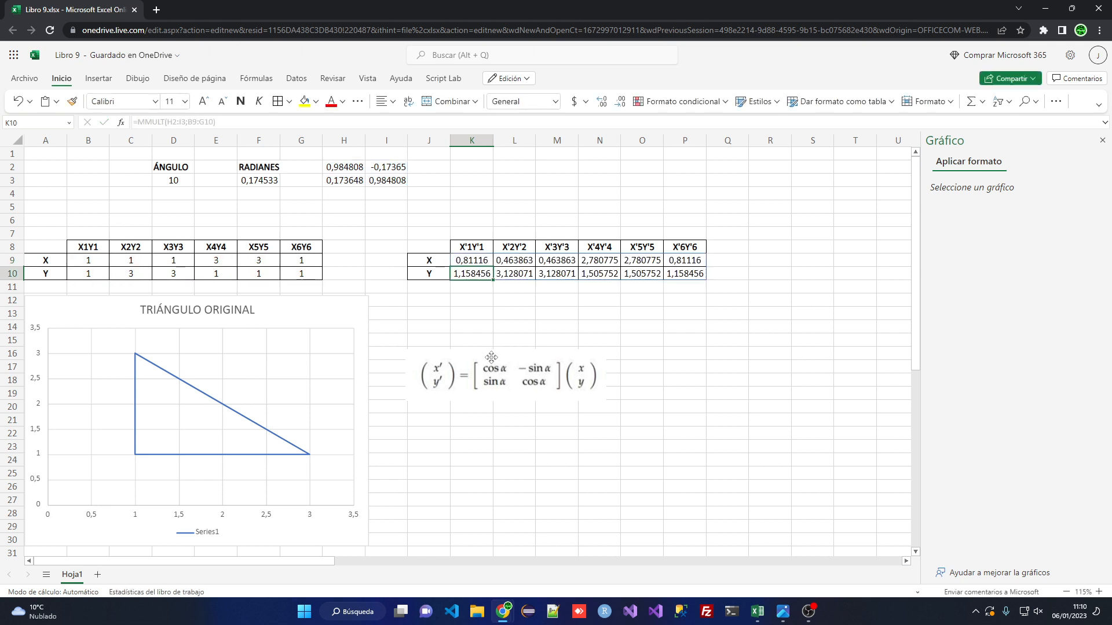
left_click(472, 258)
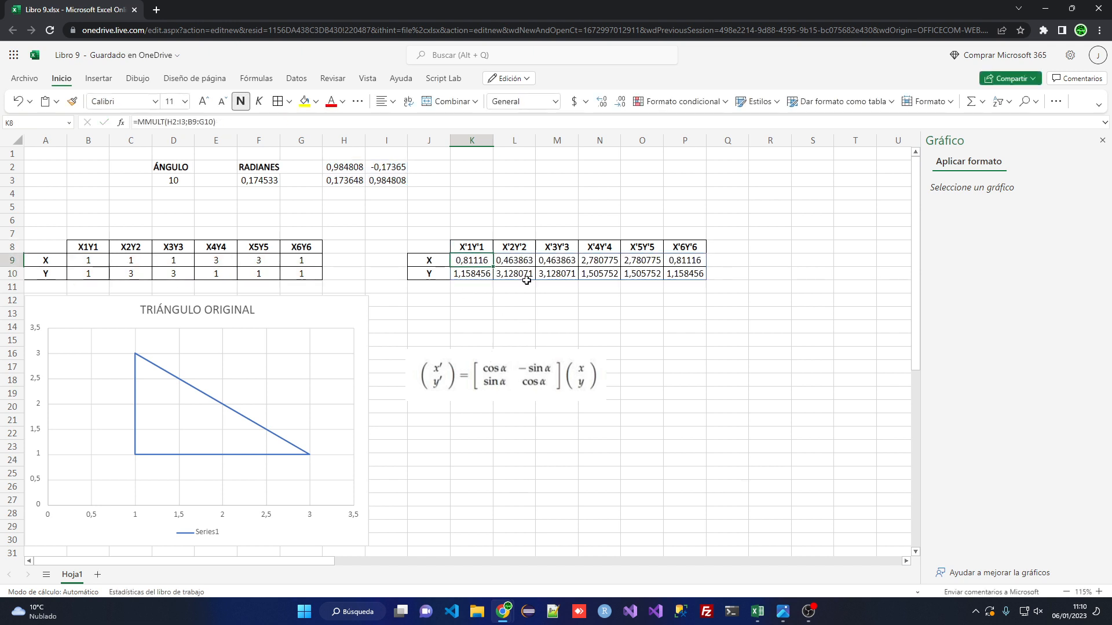
- Move the formula image above the rotated table and insert a scatter chart with straight lines and no markers from K9:P10
left_click_drag(496, 374, 517, 172)
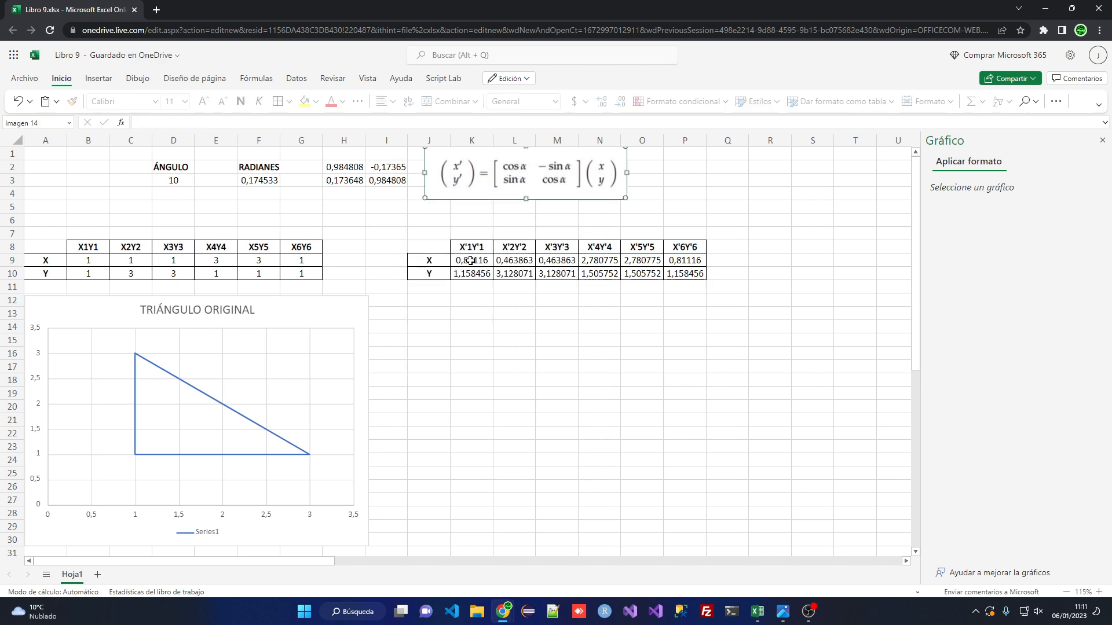
left_click_drag(470, 260, 689, 278)
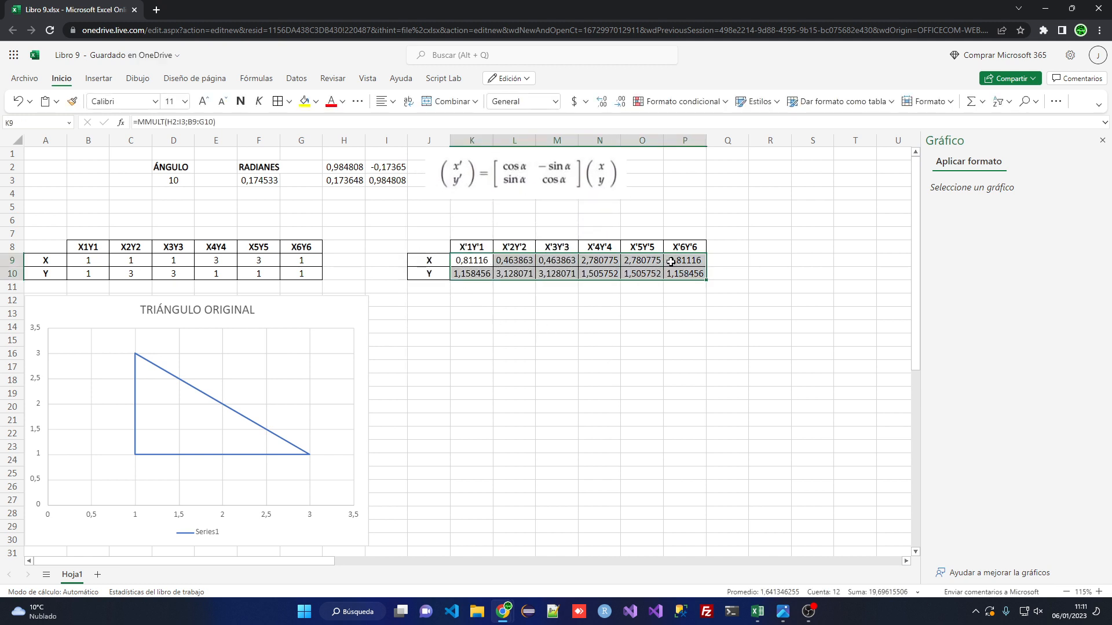
left_click(98, 78)
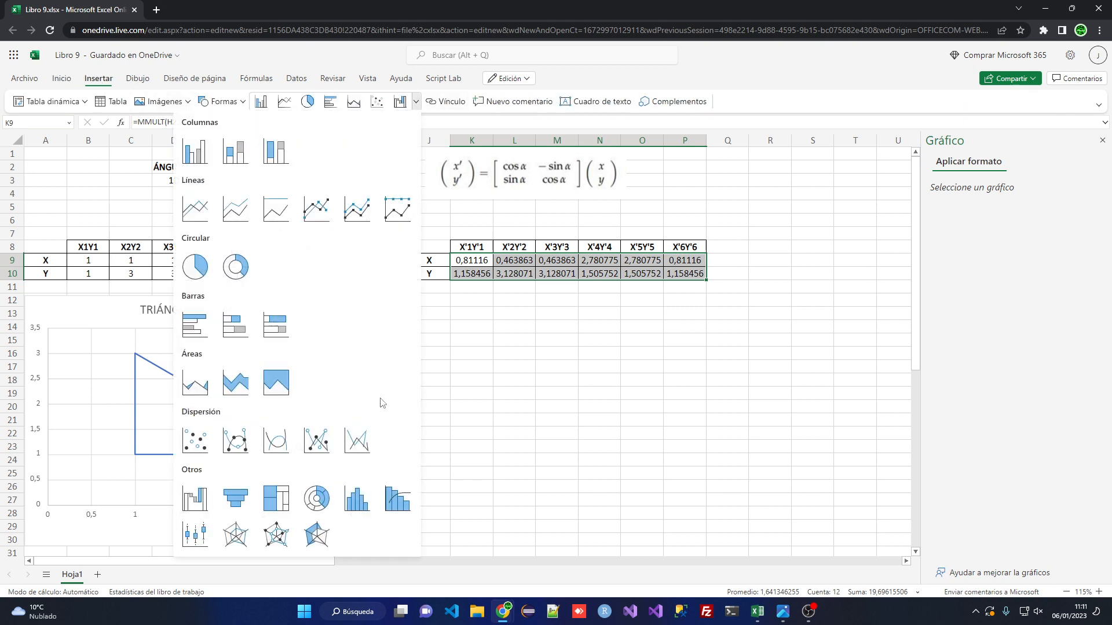
left_click(358, 441)
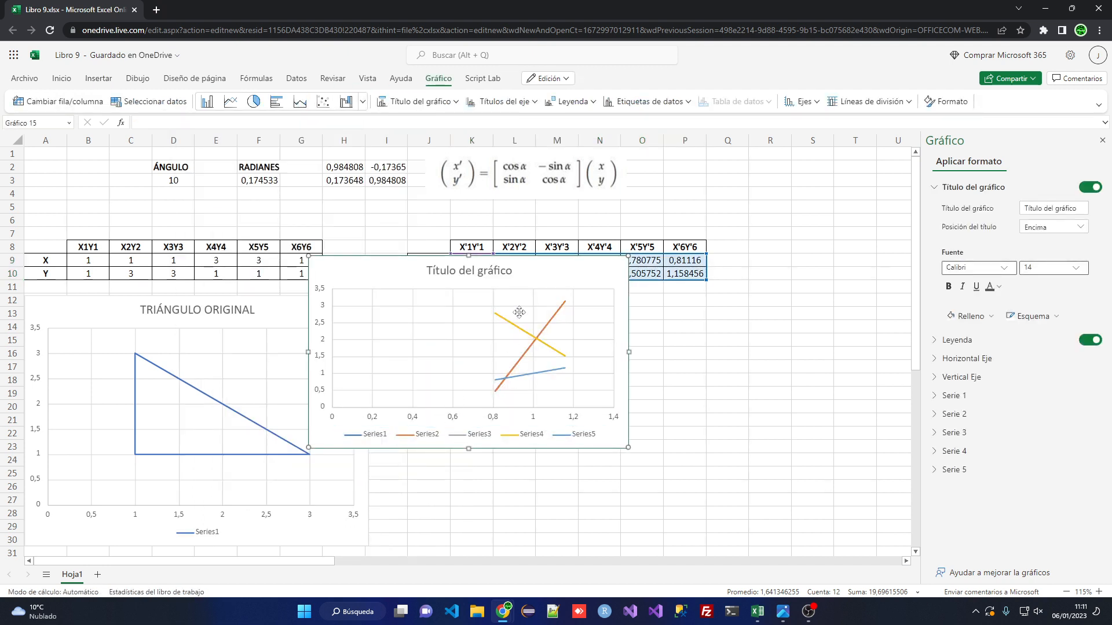
- Place the new chart below the rotated table, enlarge it to about the original chart's height, and switch its rows and columns
left_click_drag(538, 270, 638, 306)
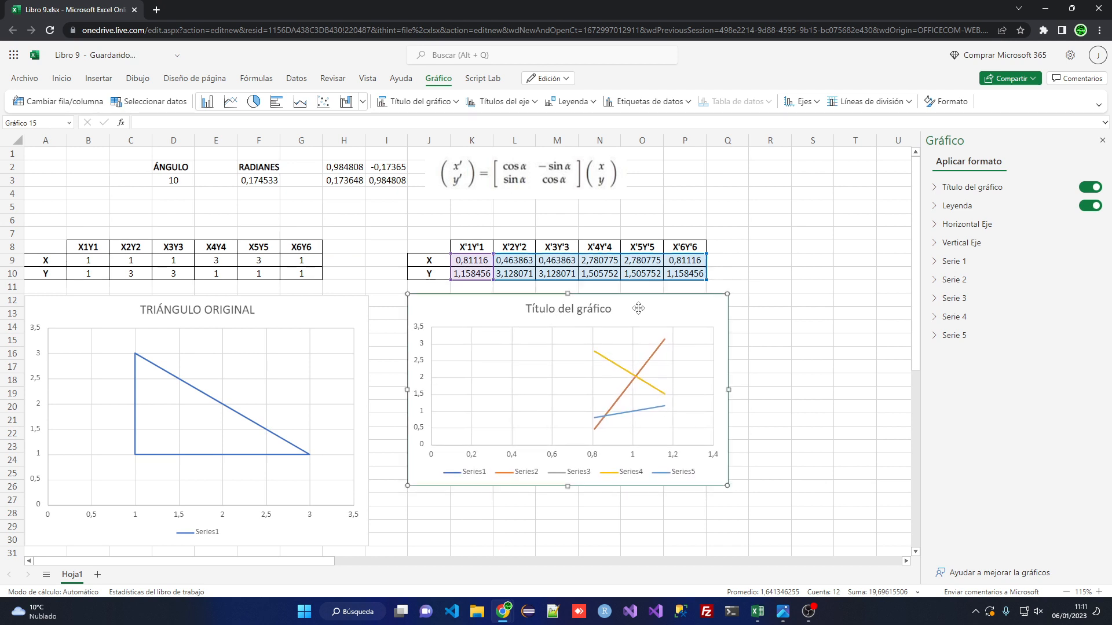
left_click_drag(728, 486, 750, 545)
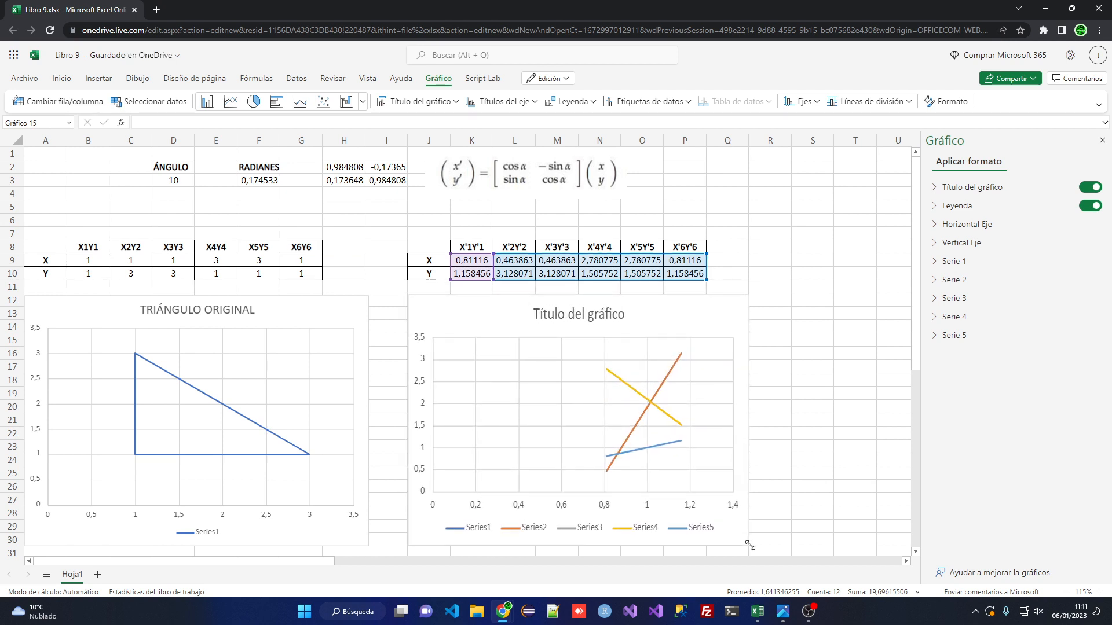
left_click(708, 536)
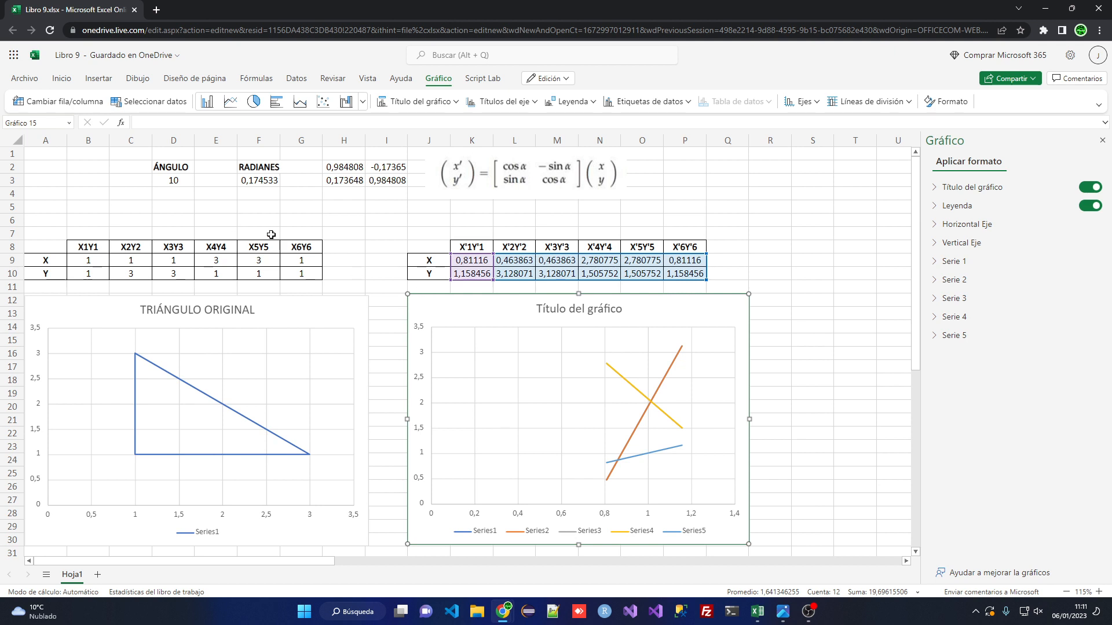
left_click(56, 102)
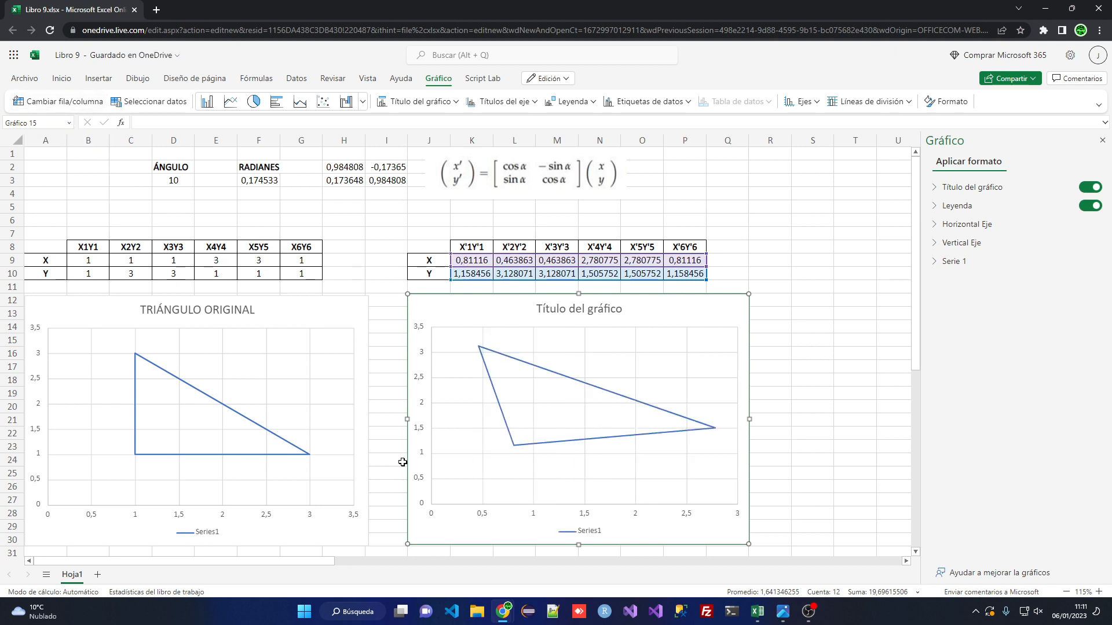
- Change the title of the rotated triangle's chart to "TRIÁNGULO GIRADO"
double_click(576, 310)
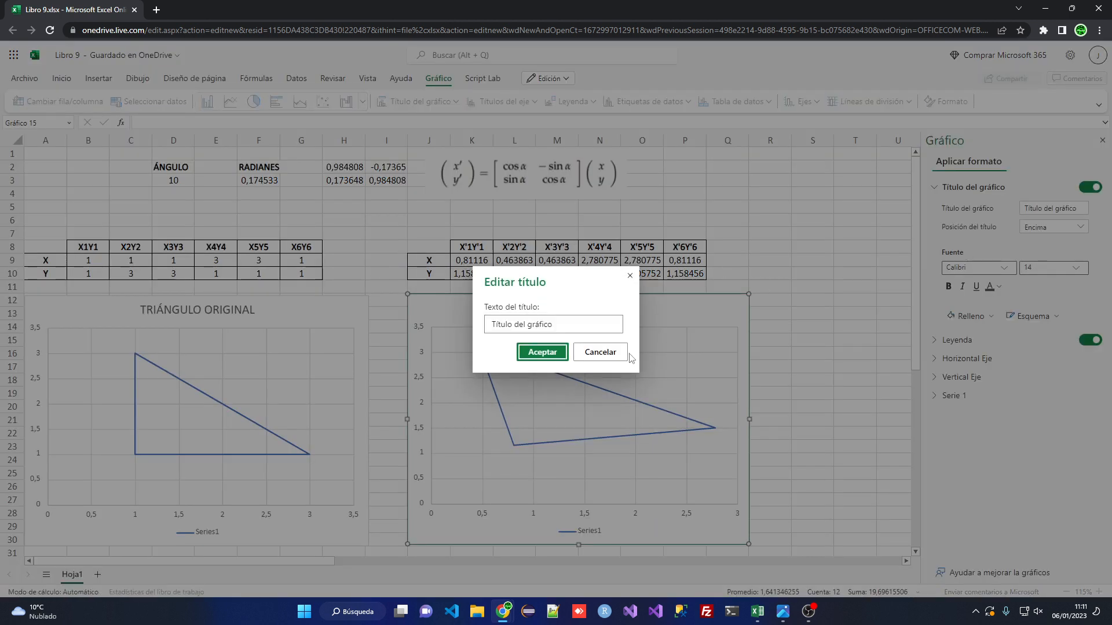
left_click_drag(552, 325, 413, 324)
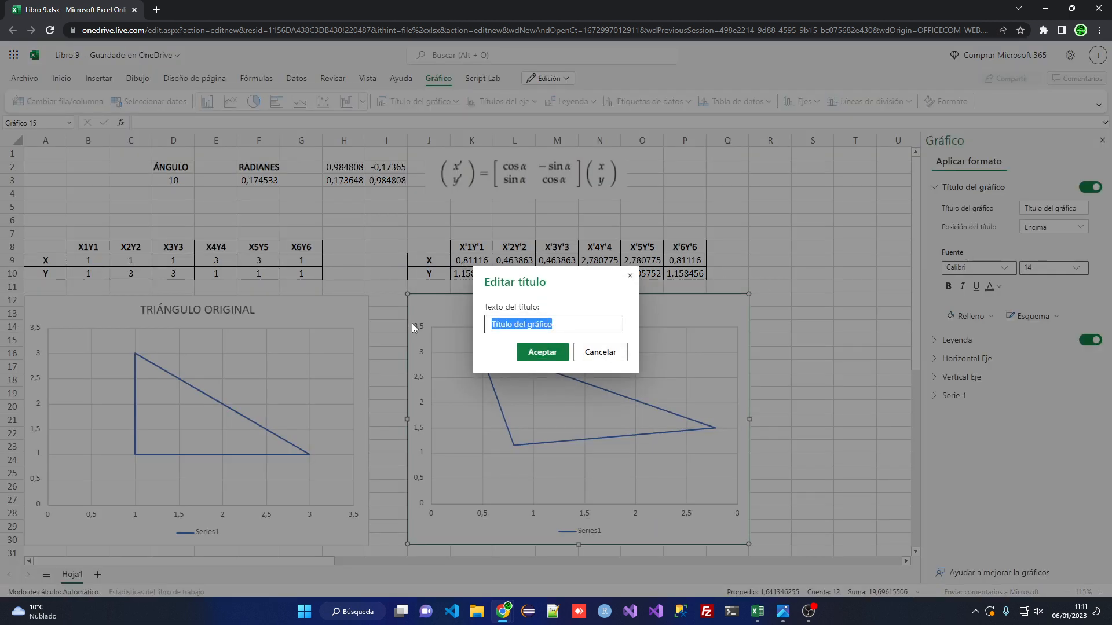
type("TRIÁN")
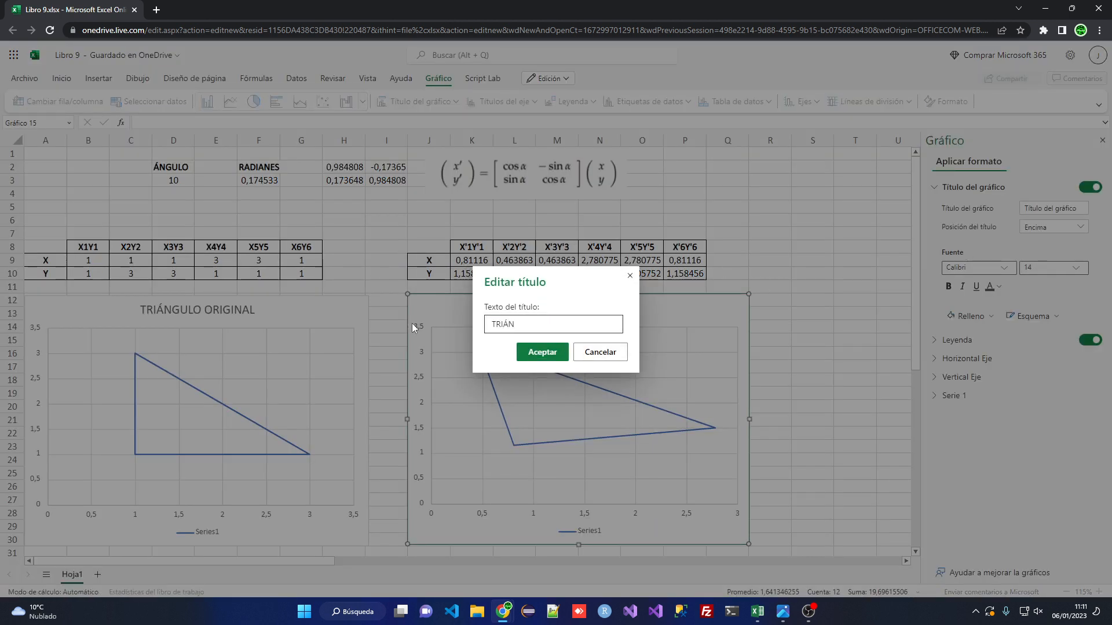
type("GULO GIRADO")
key("Return")
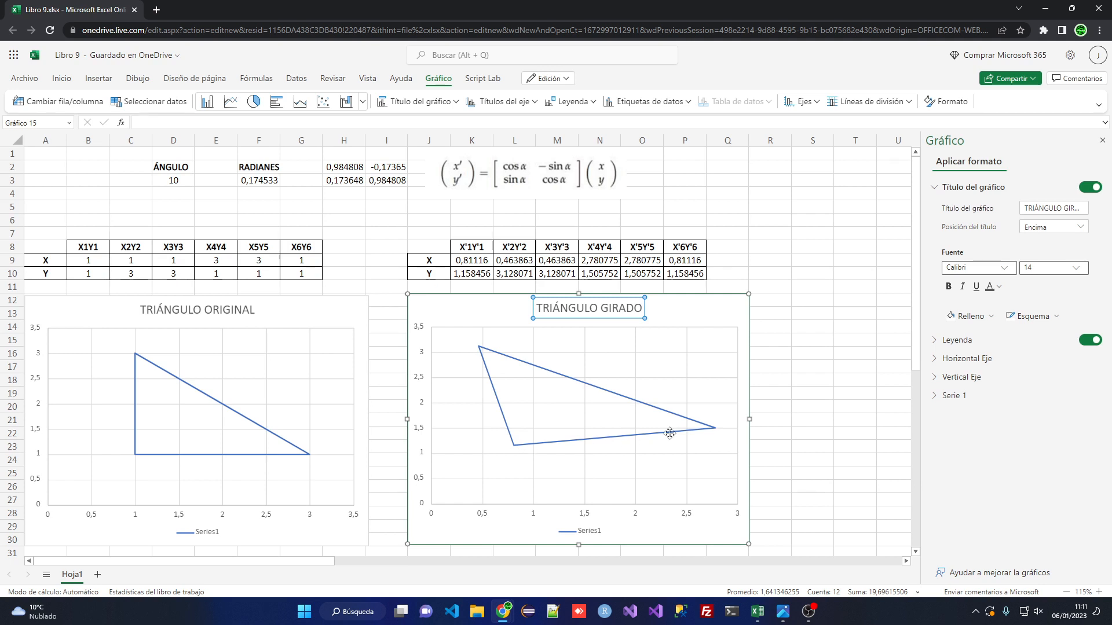
- Test the rotation by setting the angle in D3 to 45 and then to 90 degrees
left_click(170, 182)
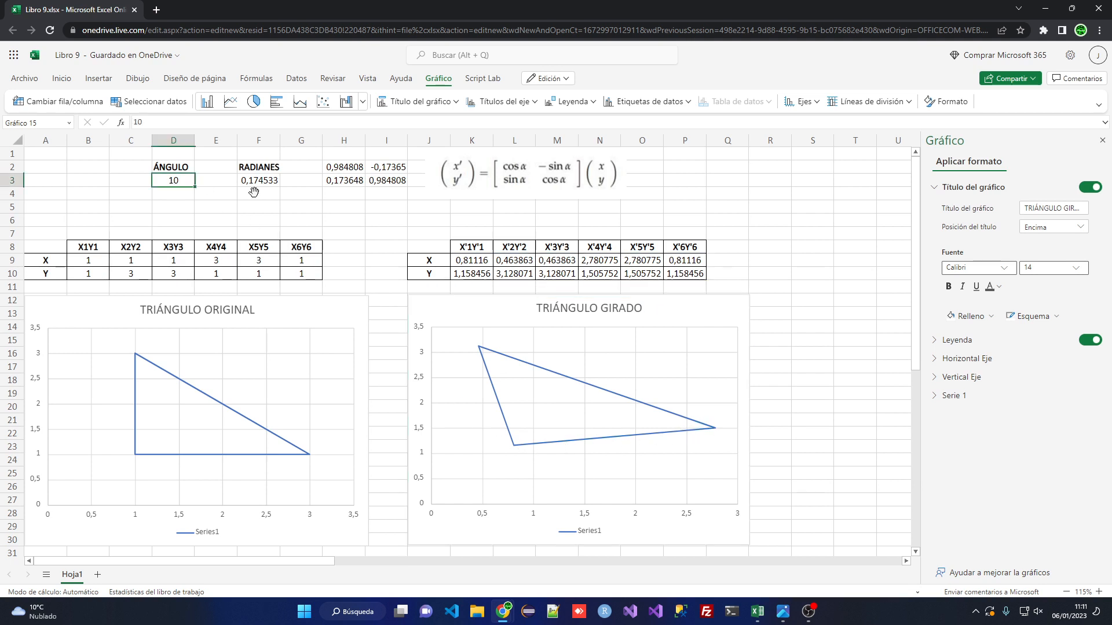
type("45")
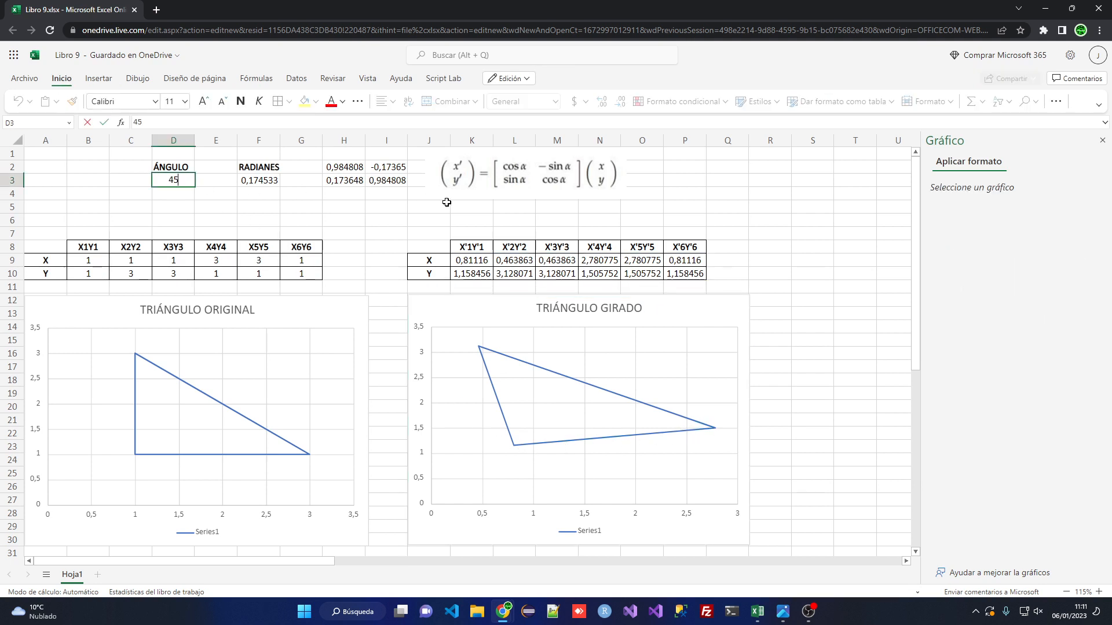
key("Return")
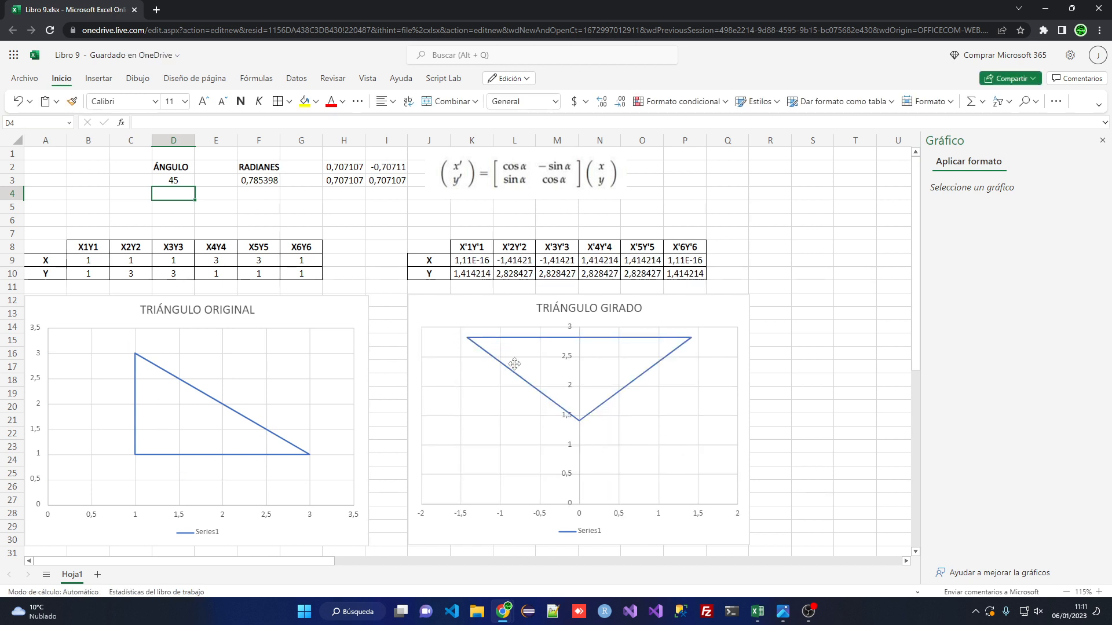
left_click(183, 179)
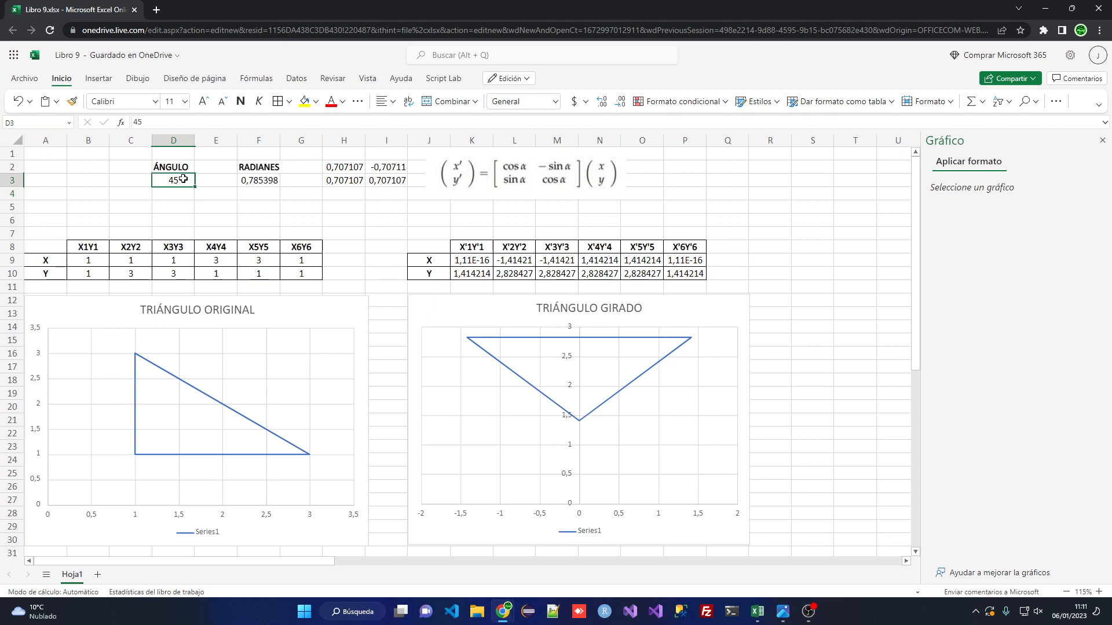
type("90")
key("Return")
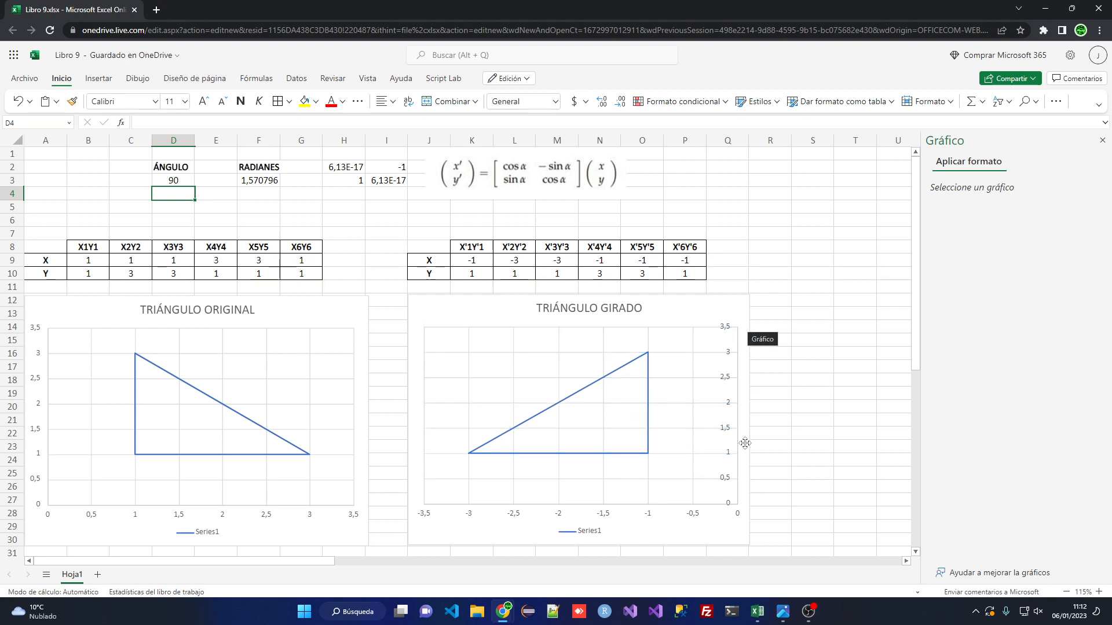
left_click_drag(734, 484, 733, 506)
left_click_drag(660, 329, 656, 308)
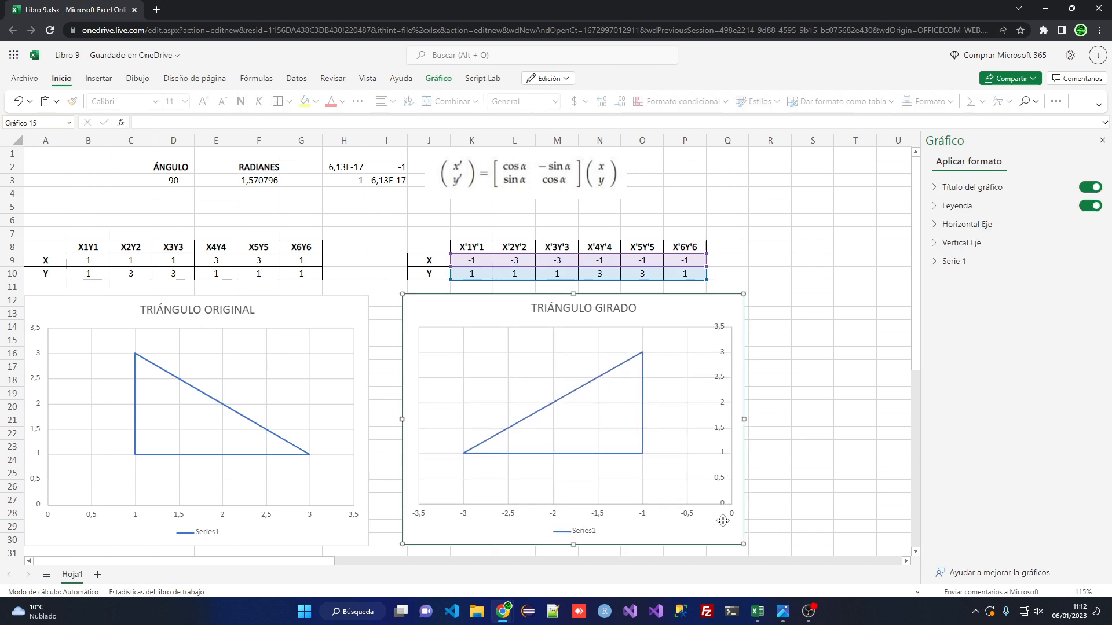
- Try larger rotations by setting the angle in D3 to 180 and then to 270 degrees
left_click(173, 181)
type("180")
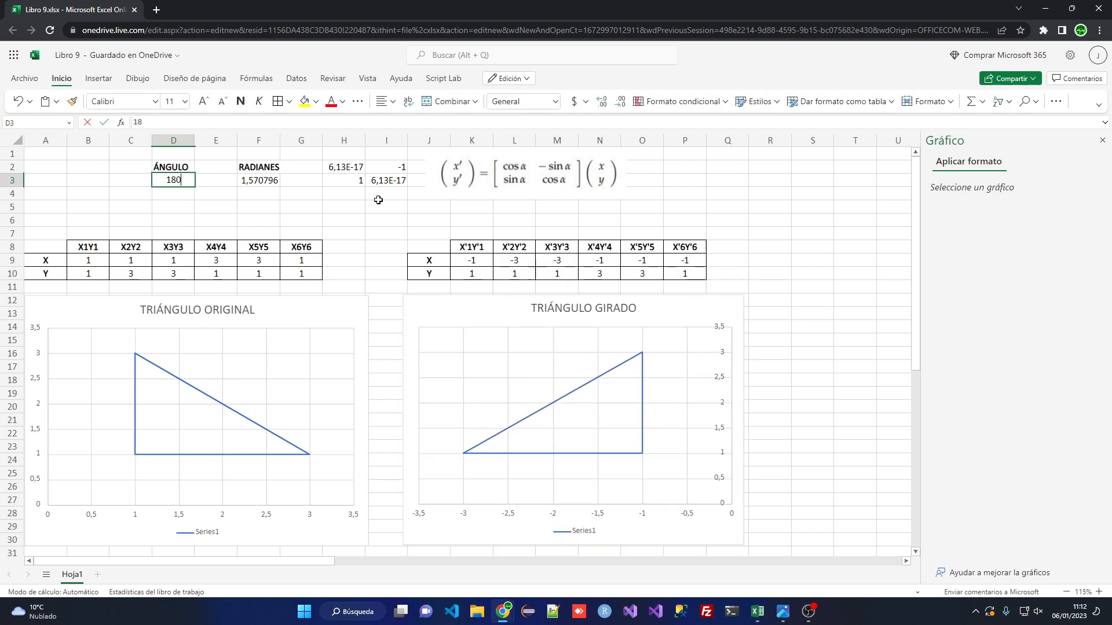
key("Return")
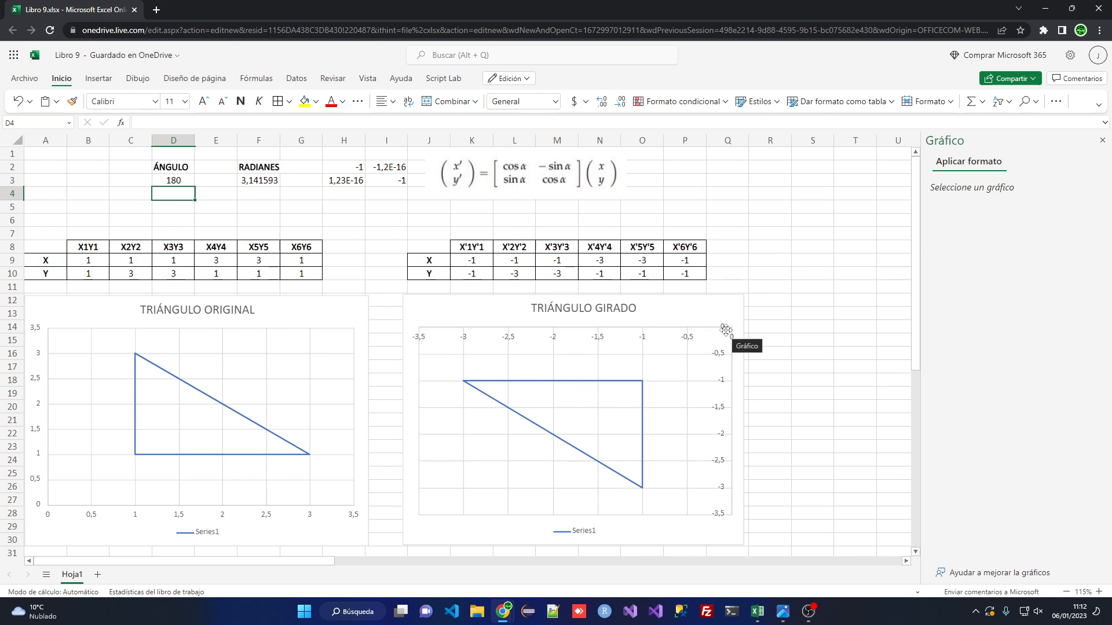
left_click(165, 183)
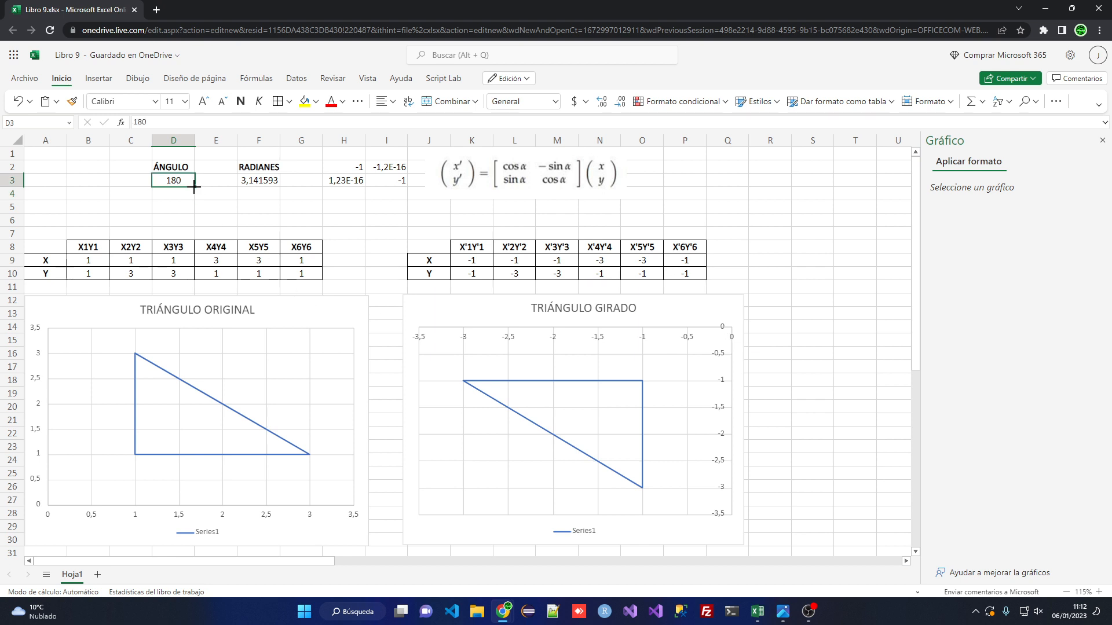
type("270")
key("Return")
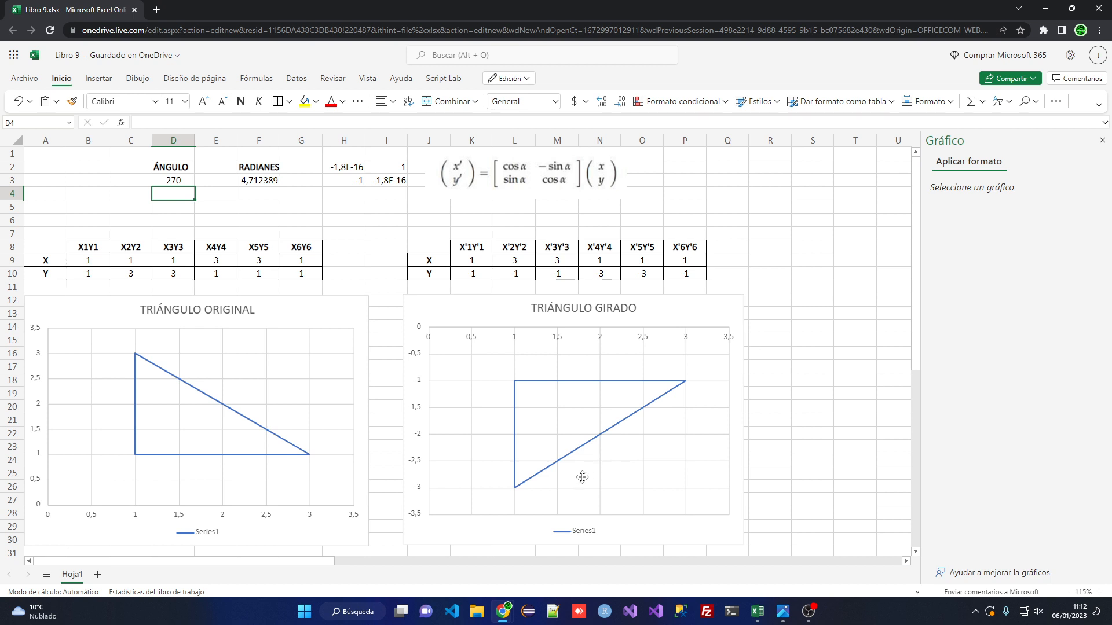
- Compare a full turn with no rotation by setting the angle in D3 to 360 and then to 0
left_click(172, 181)
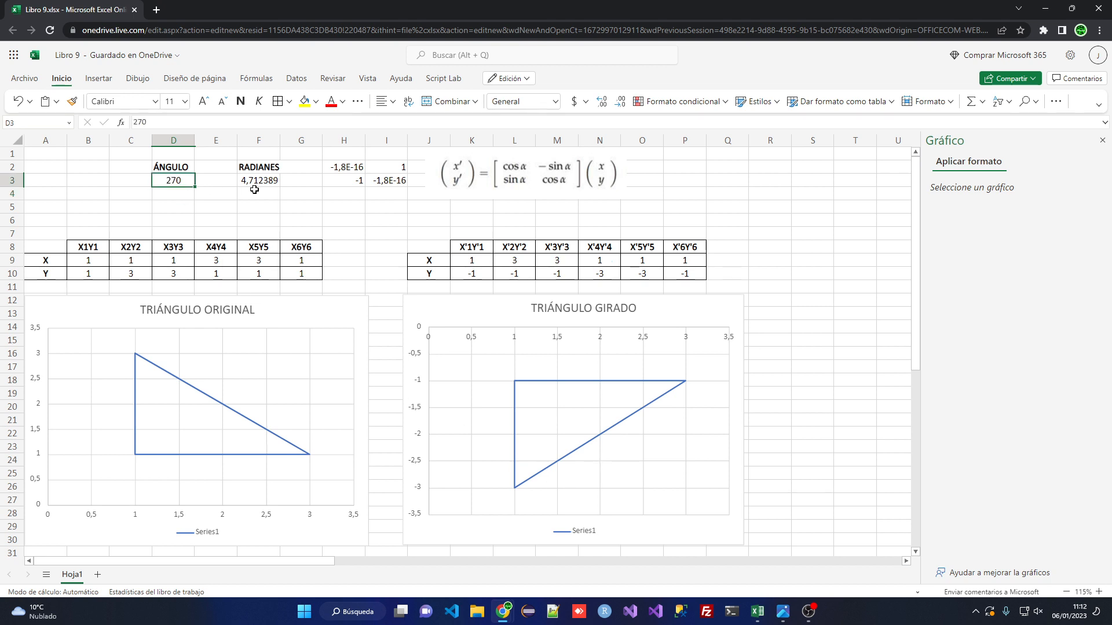
type("360")
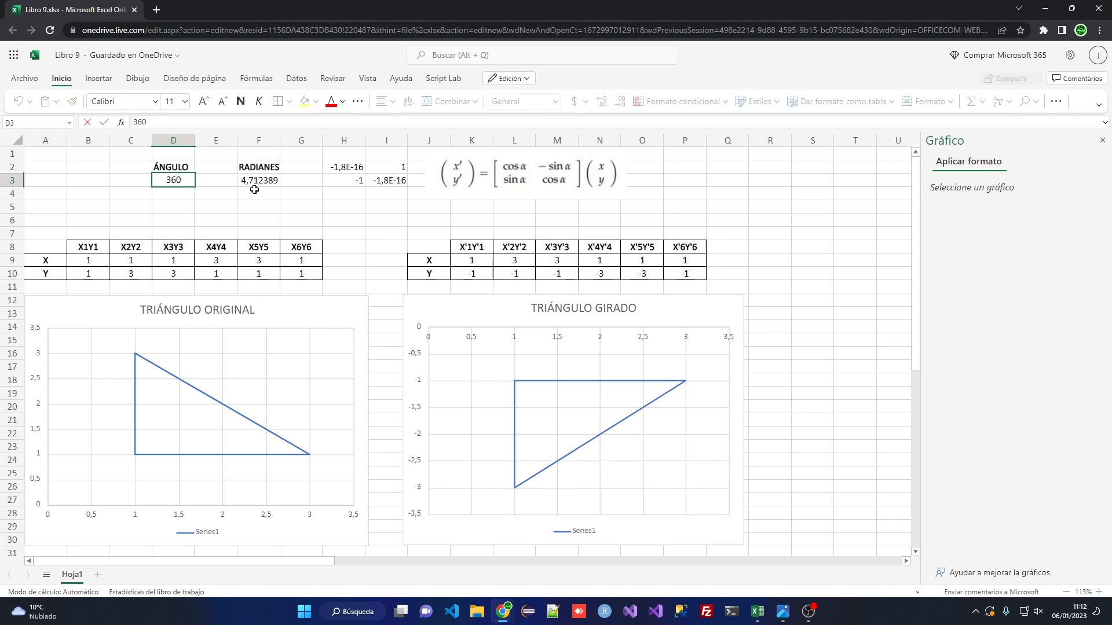
key("Return")
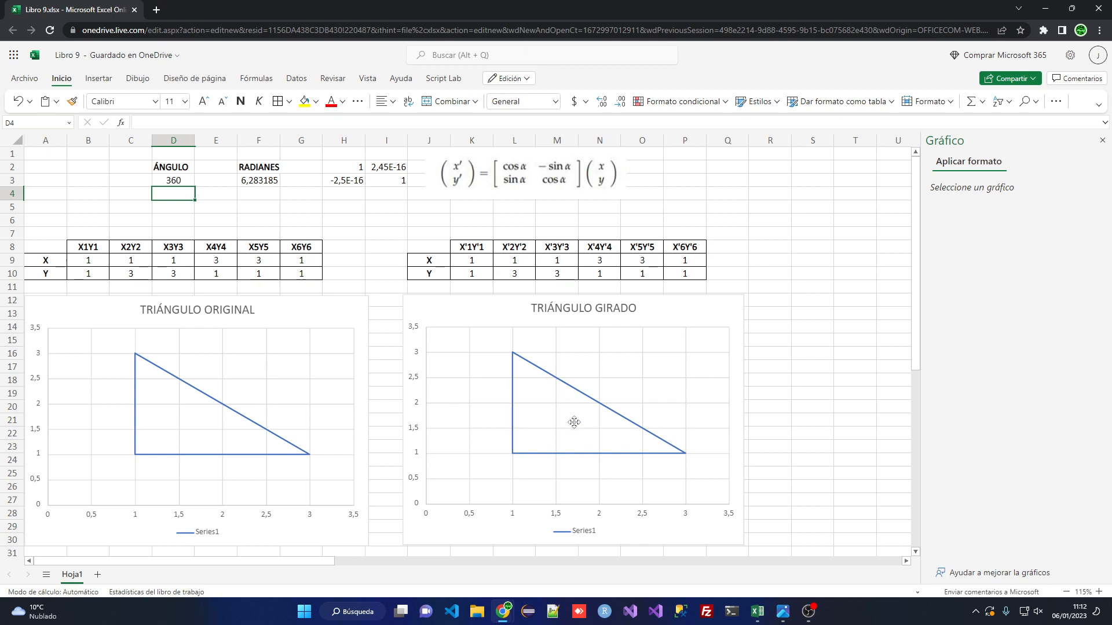
left_click(171, 179)
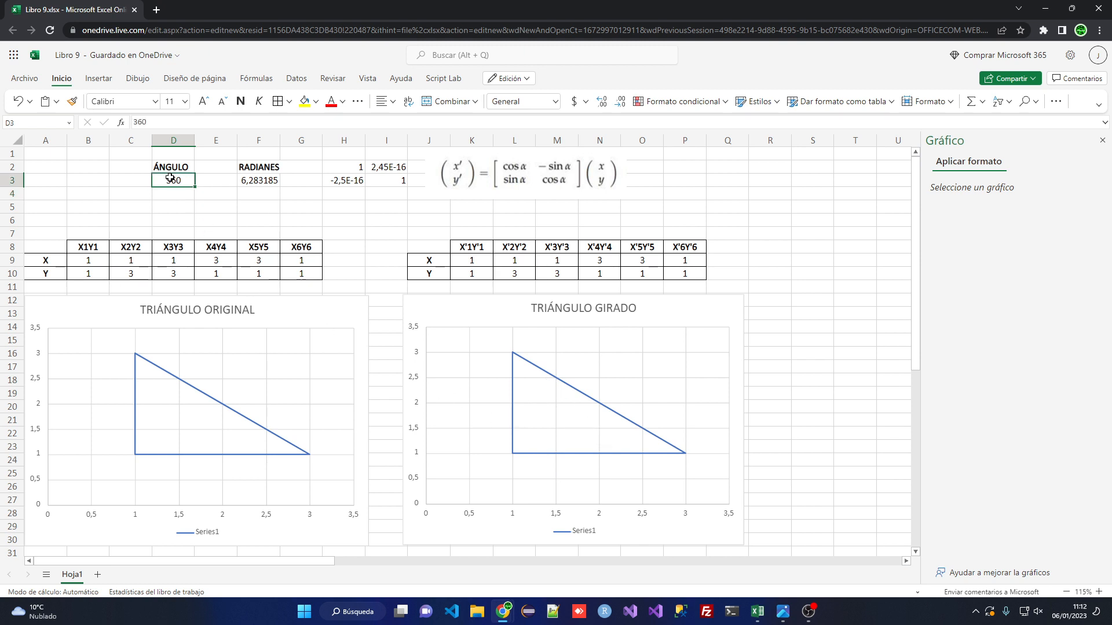
type("0")
key("Return")
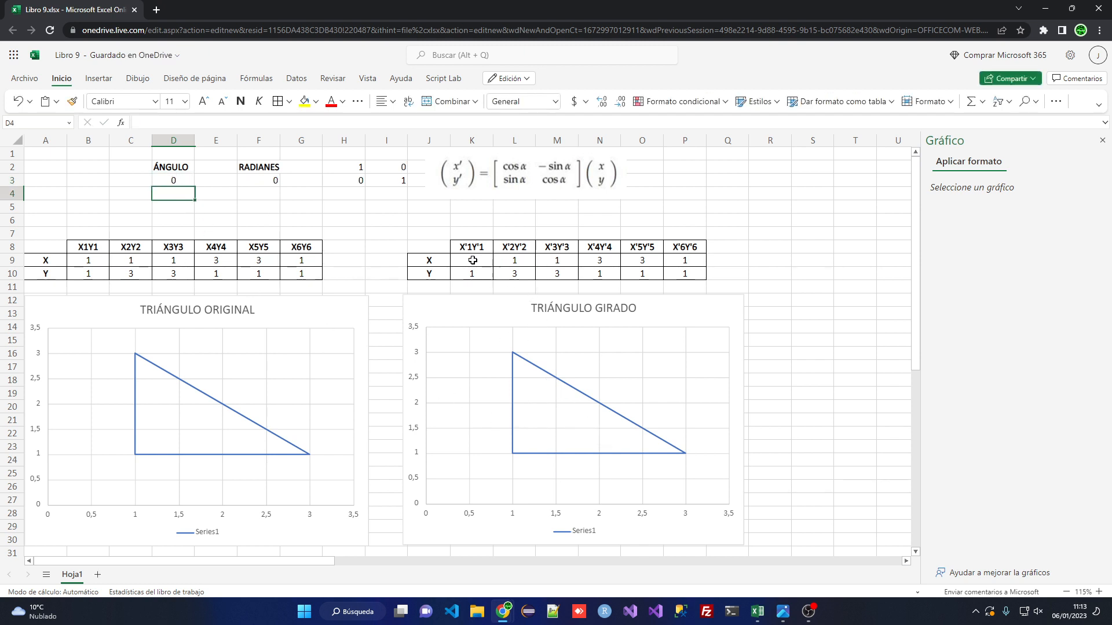
- Select the rotated coordinates in K9:P10, then set the angle in D3 back to 360
left_click_drag(473, 260, 684, 273)
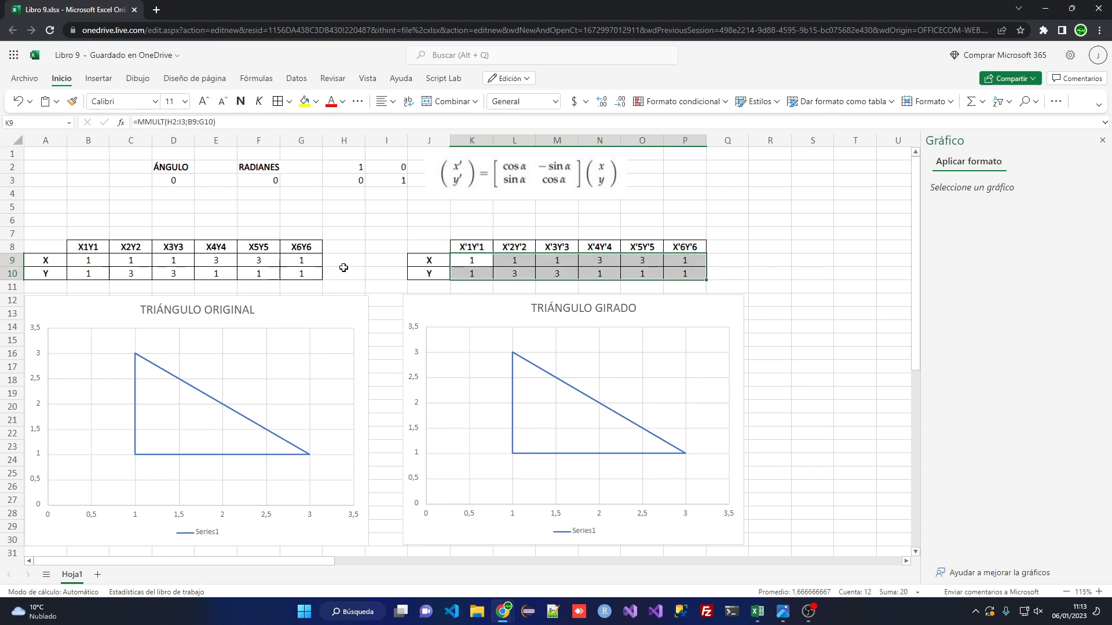
left_click(172, 184)
type("360")
key("Return")
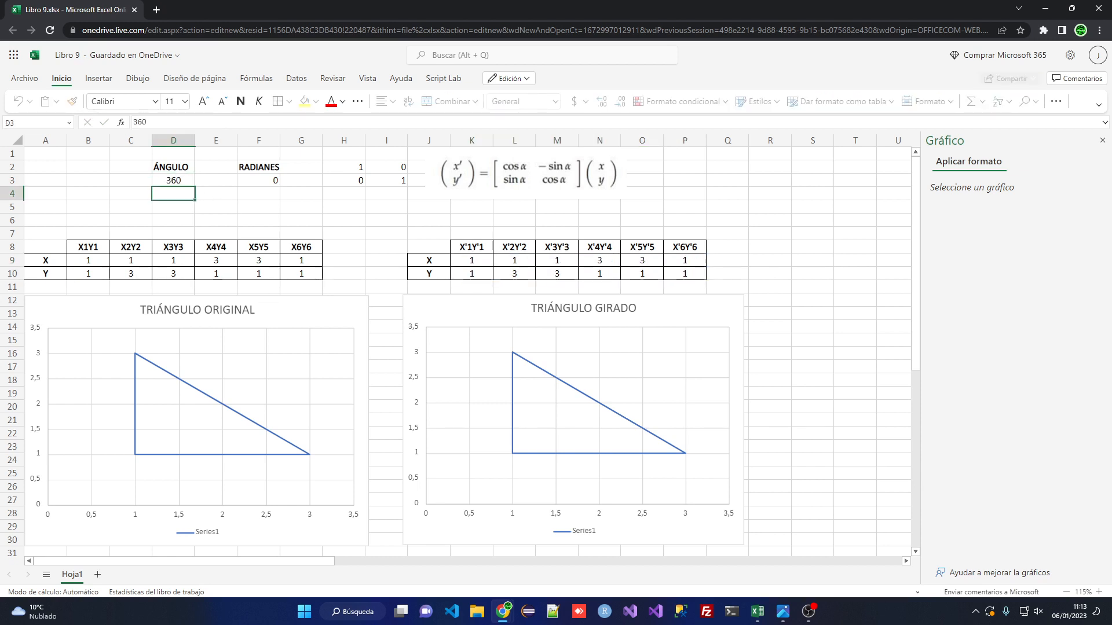
left_click_drag(476, 261, 684, 273)
- Set the rotation angle in D3 to 30 degrees and select the rotated coordinates in K9:P10
left_click(180, 183)
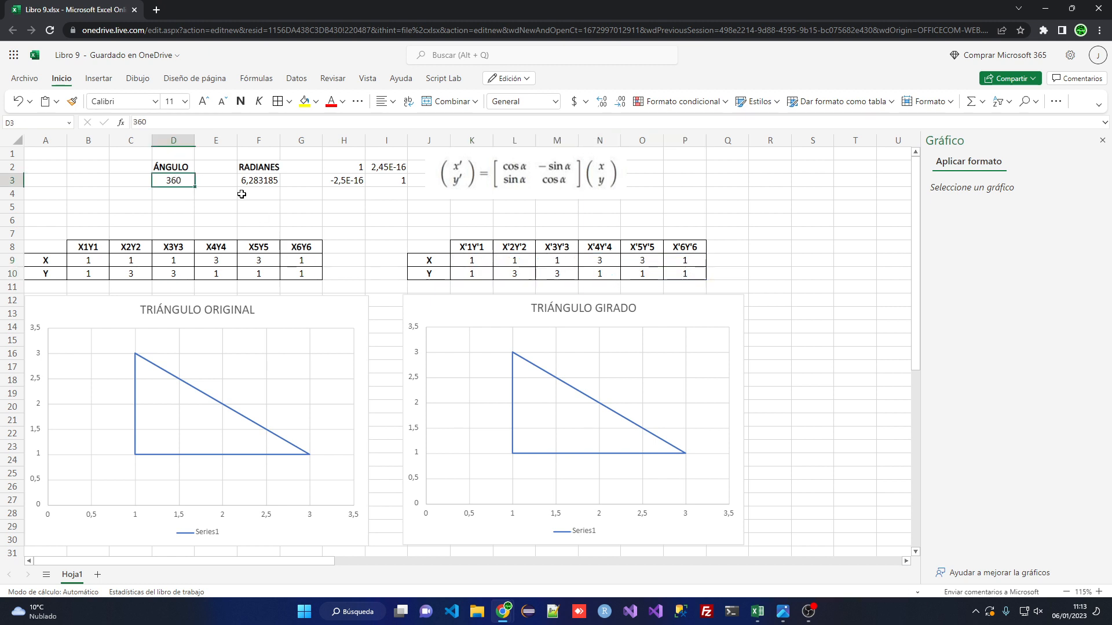
type("30")
key("Return")
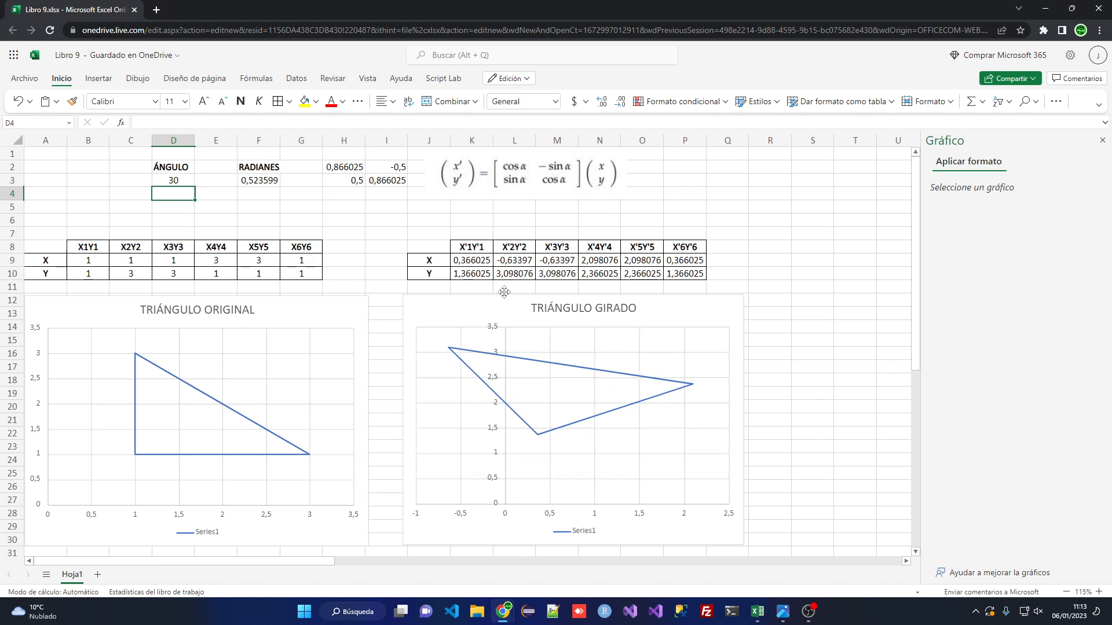
left_click(488, 261)
left_click_drag(487, 260, 680, 272)
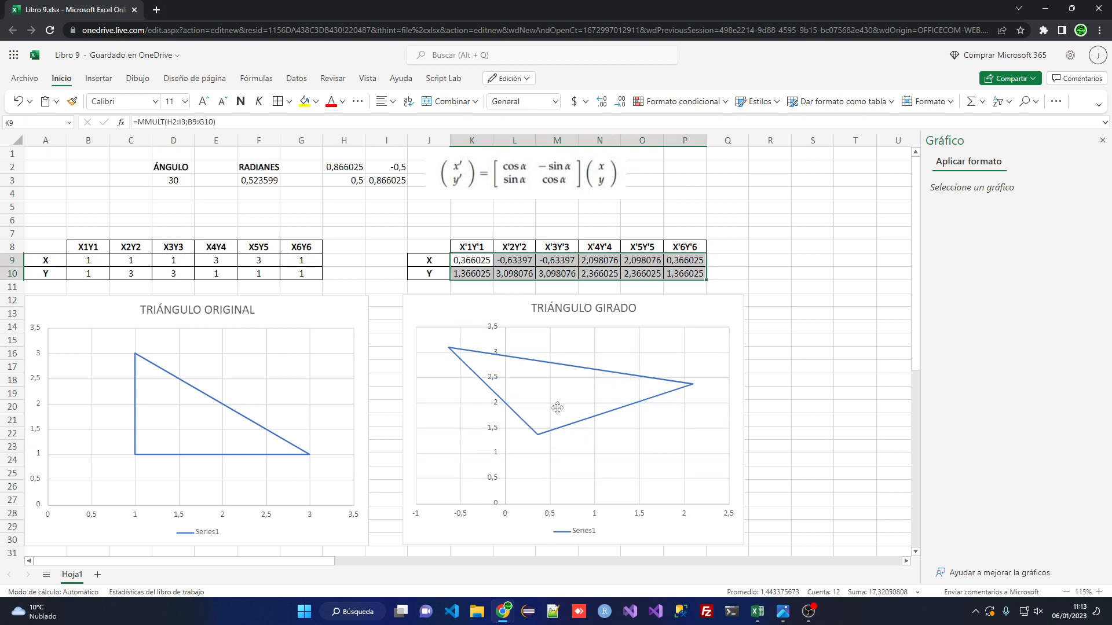
left_click(379, 260)
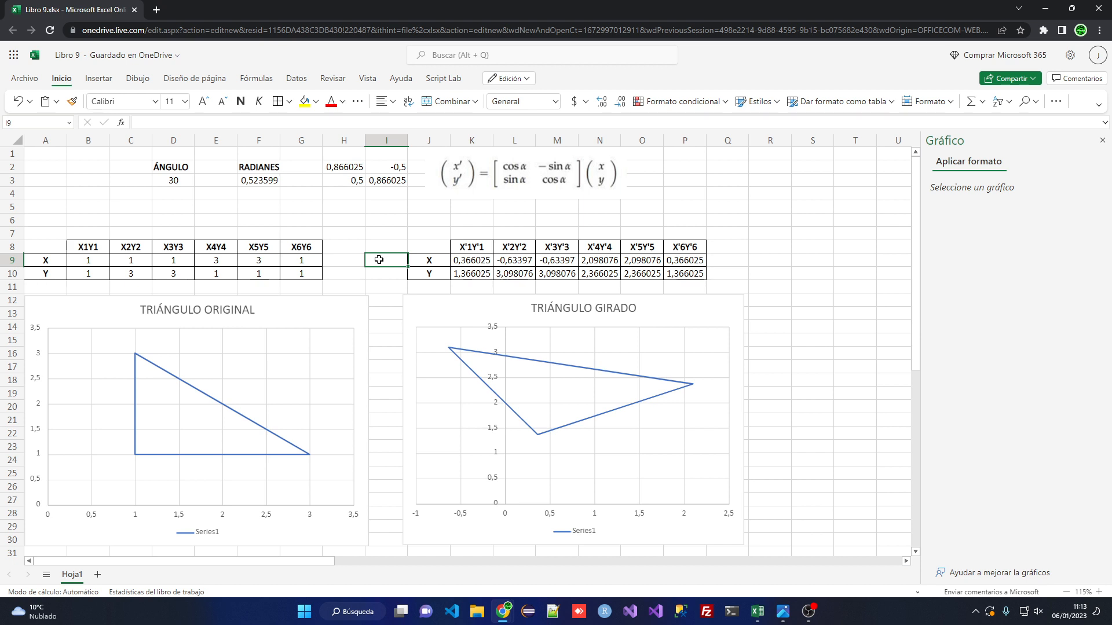
left_click(519, 175)
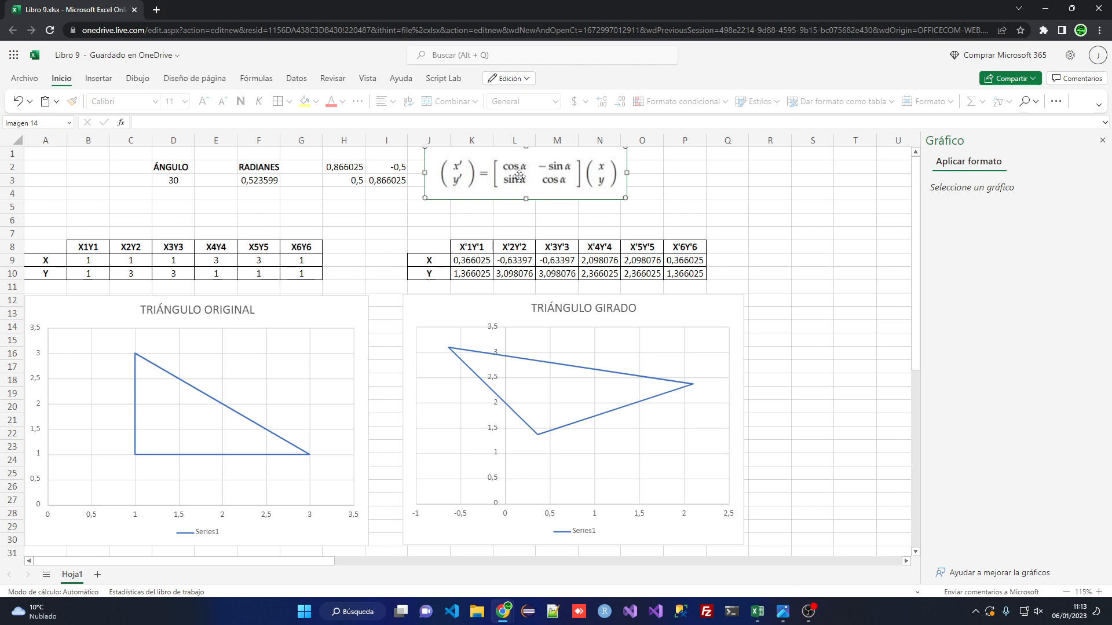
left_click(300, 313)
left_click(453, 321)
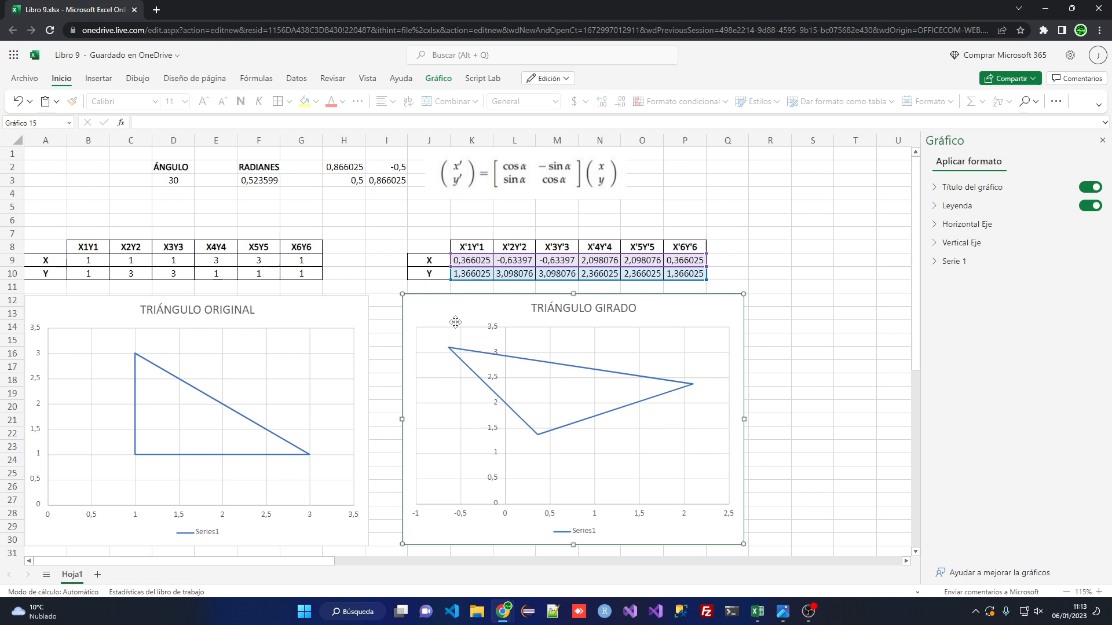
left_click(172, 183)
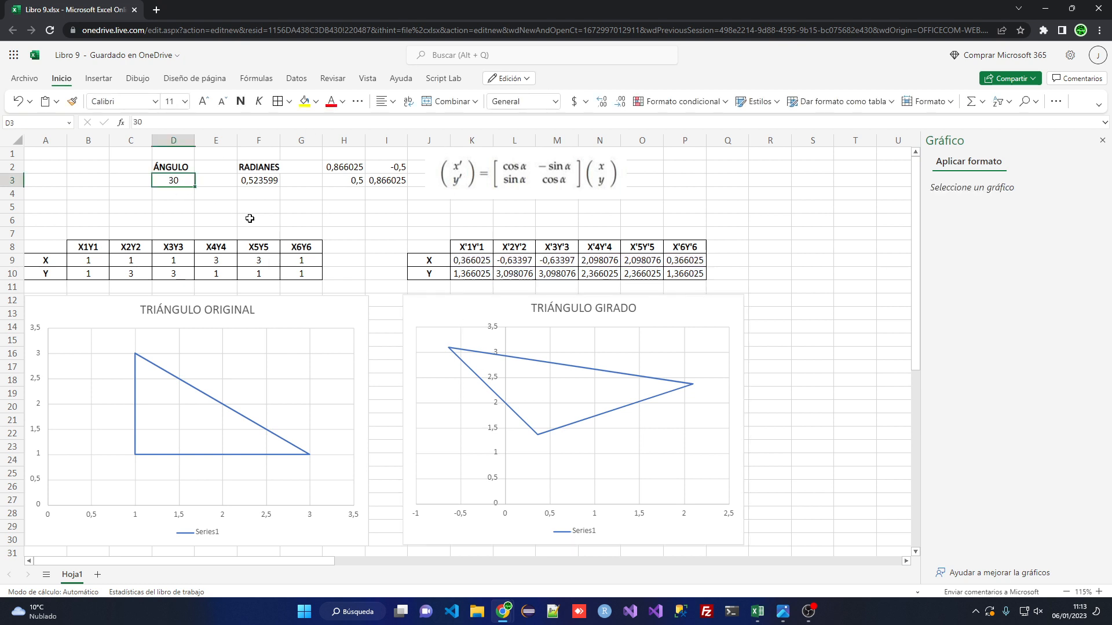